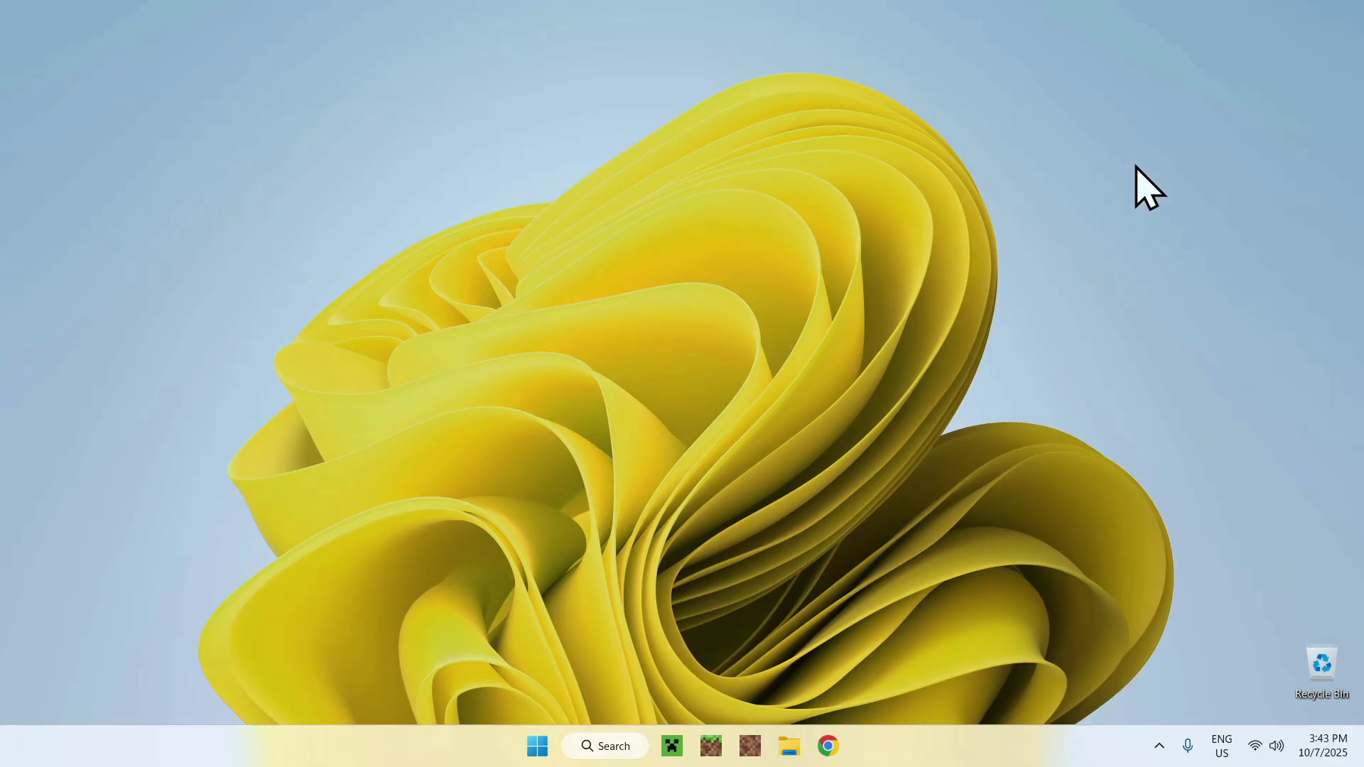
Step: Open Chrome, search Google for Modrinth, and open the Modrinth website from the results
{"action": "left_click", "coordinate": [828, 739]}
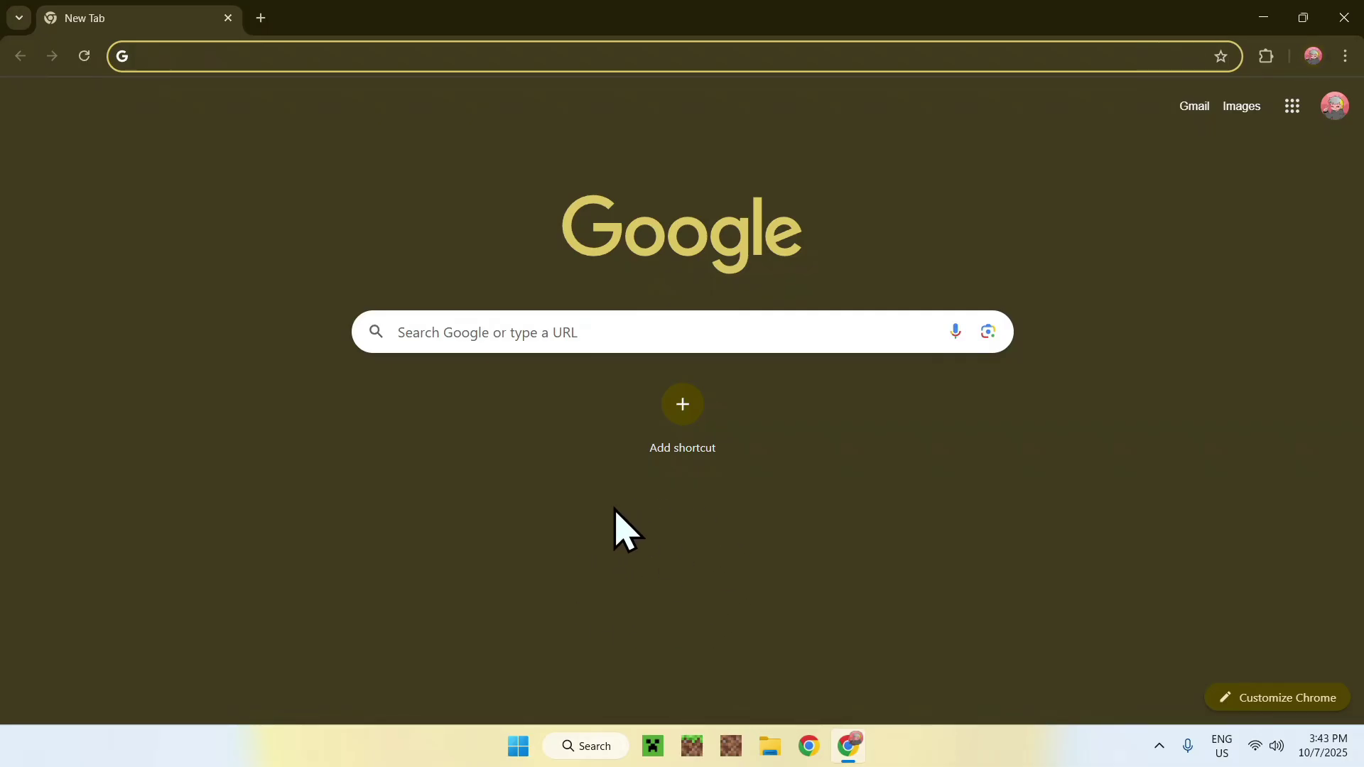
{"action": "left_click", "coordinate": [700, 332]}
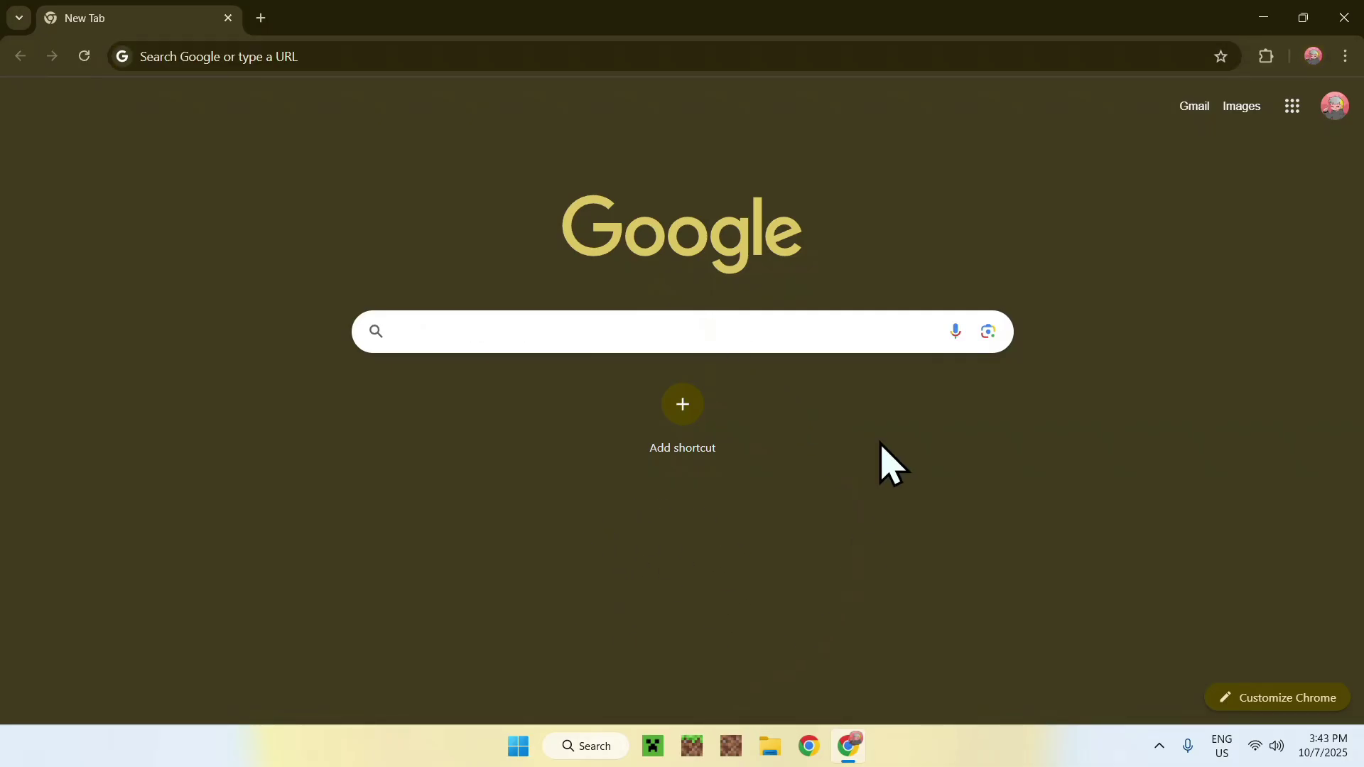
{"action": "type", "text": "Modrinth"}
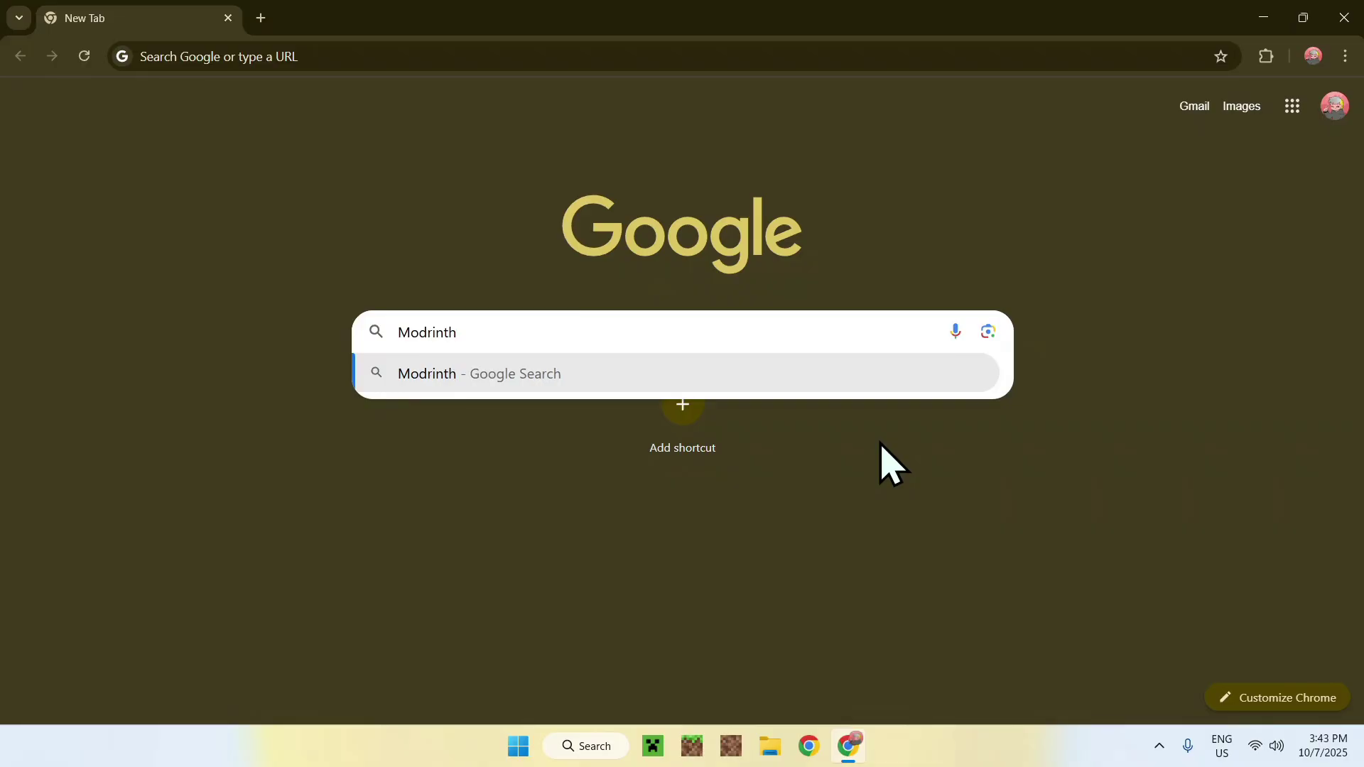
{"action": "key", "text": "Return"}
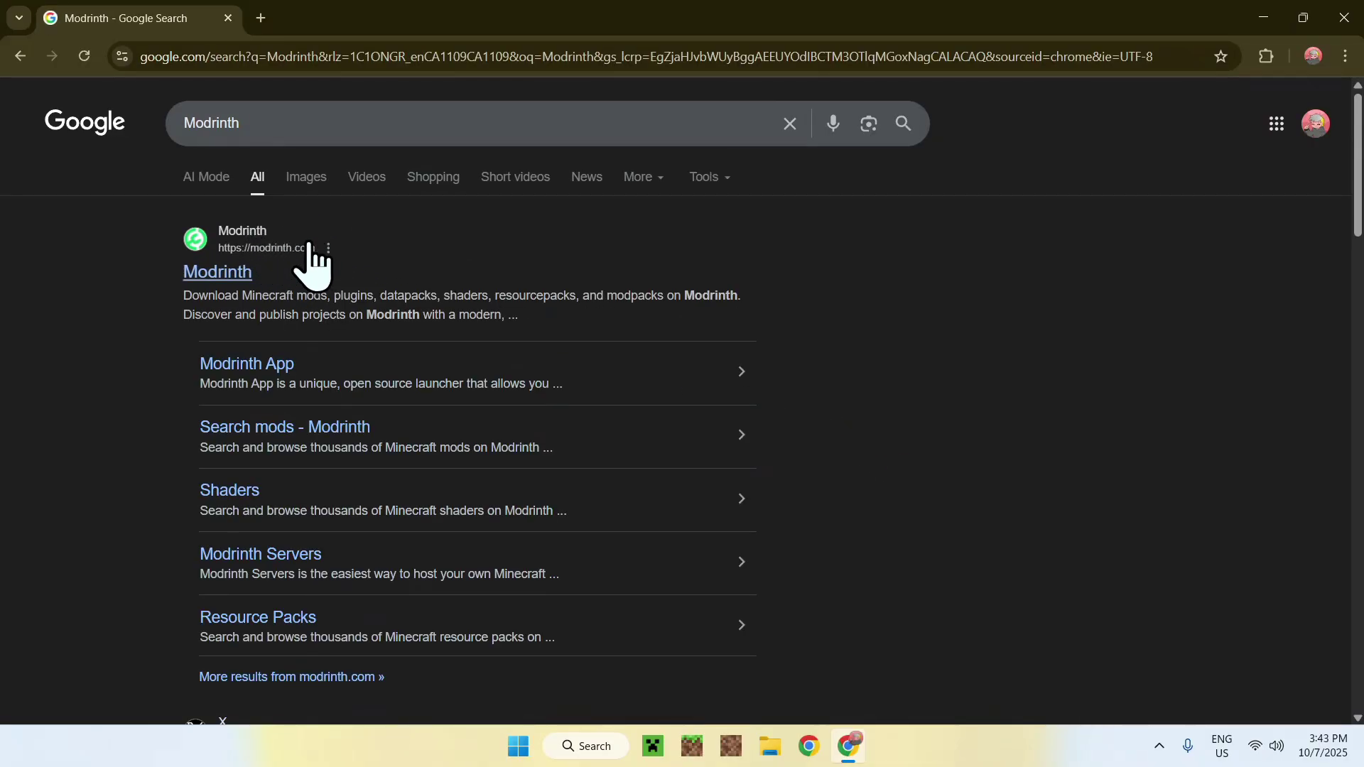
{"action": "left_click", "coordinate": [217, 277]}
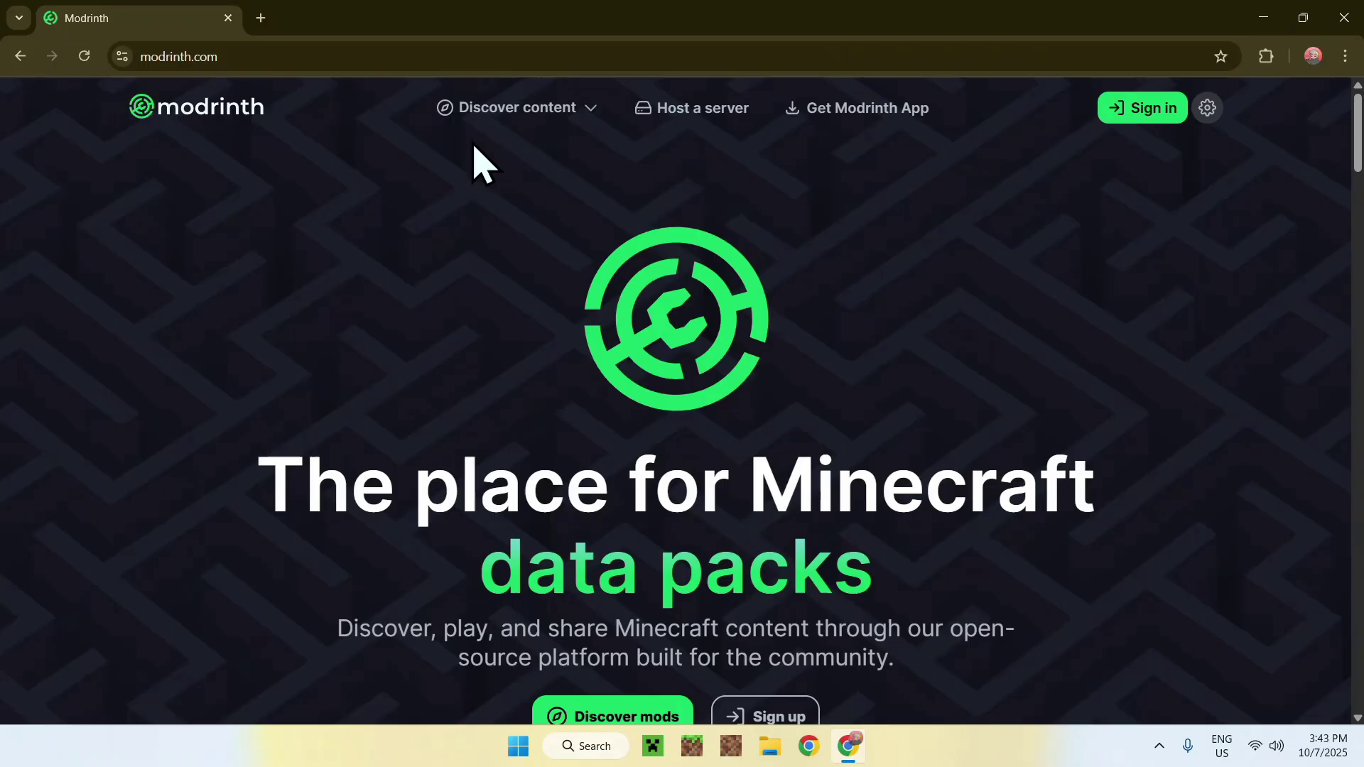
Step: Open Modrinth's mods catalogue and filter it to game version 1.21.10
{"action": "left_click", "coordinate": [497, 112]}
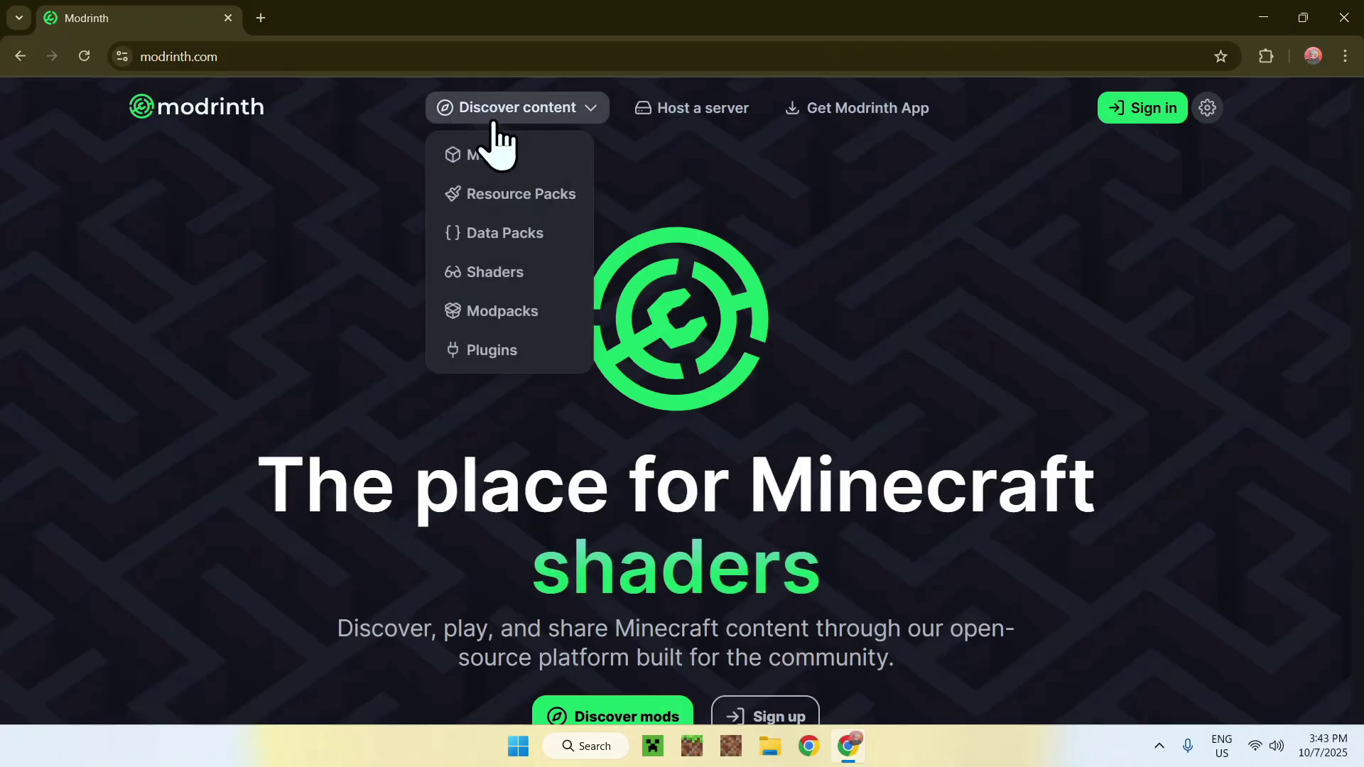
{"action": "left_click", "coordinate": [543, 171]}
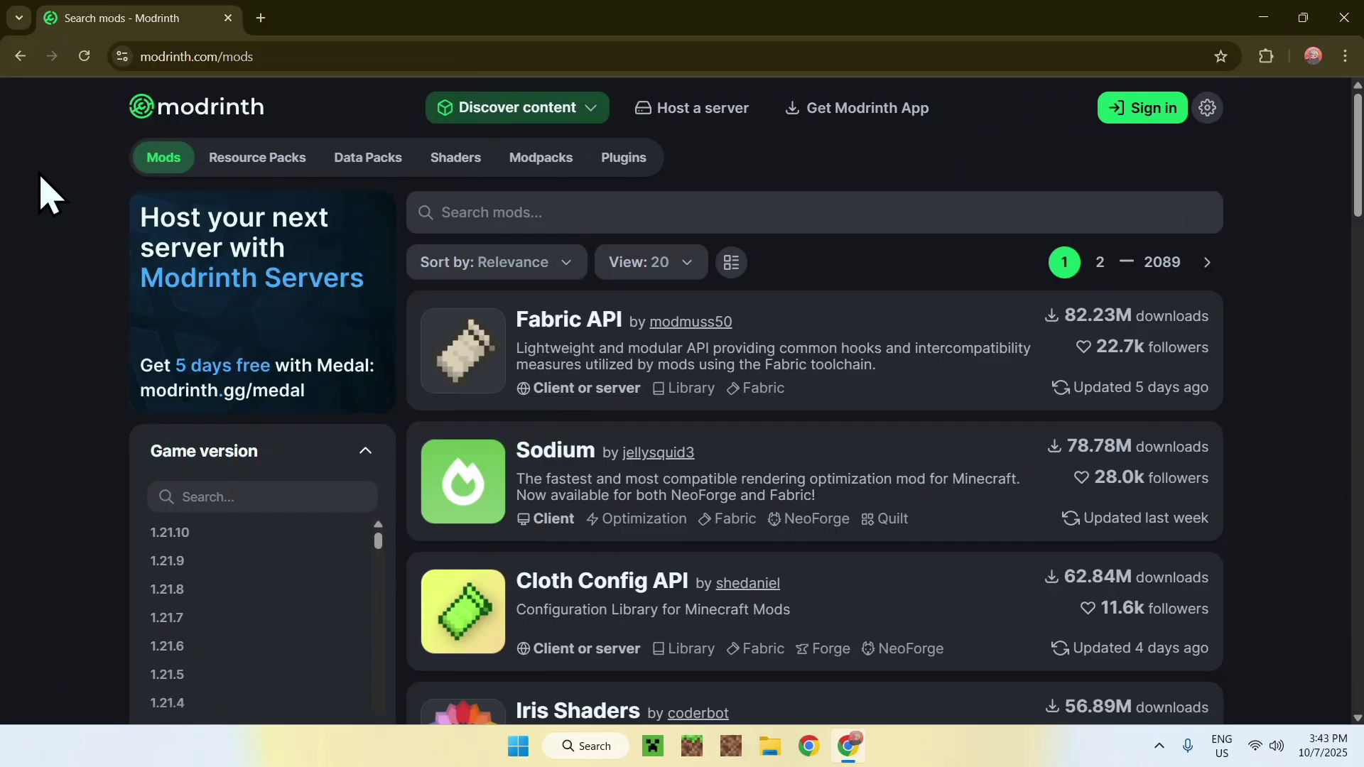
{"action": "scroll", "coordinate": [50, 195], "scroll_direction": "down", "scroll_amount": 3}
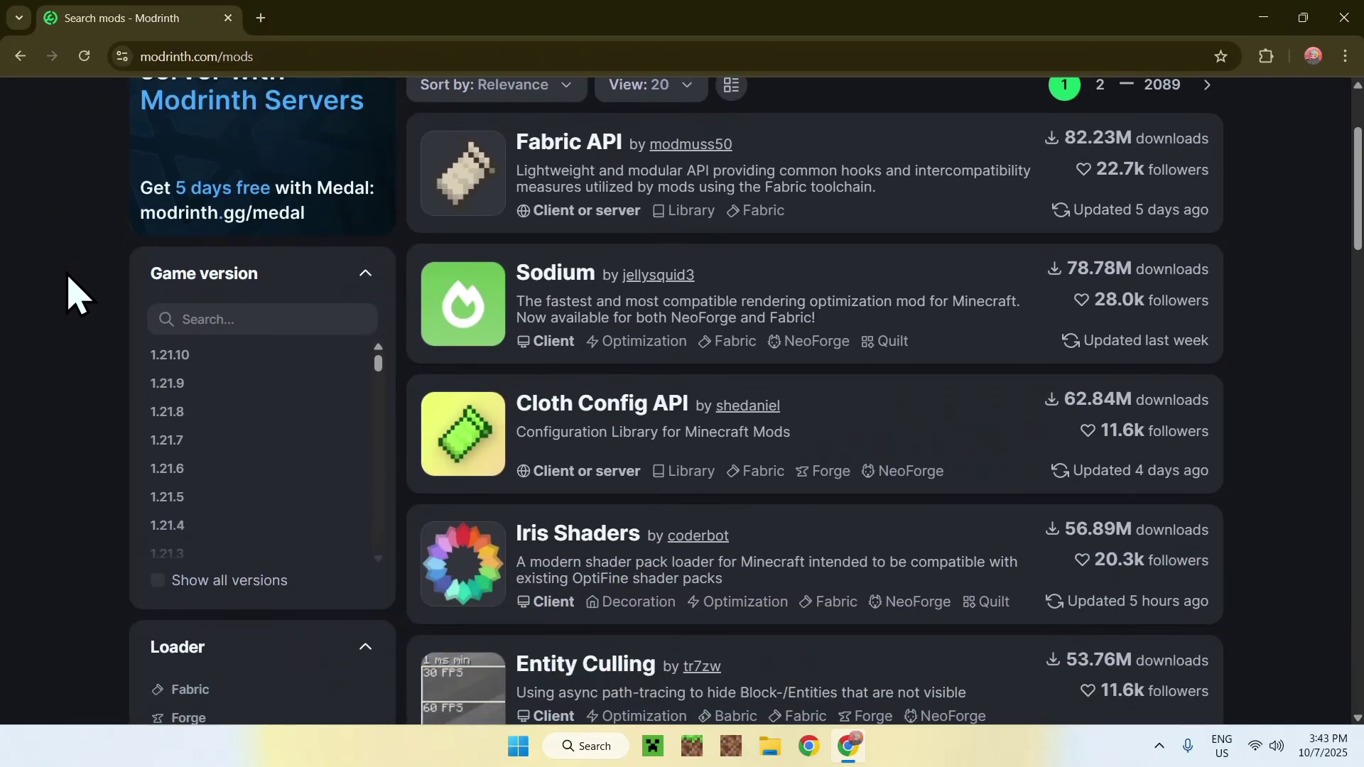
{"action": "left_click", "coordinate": [225, 357]}
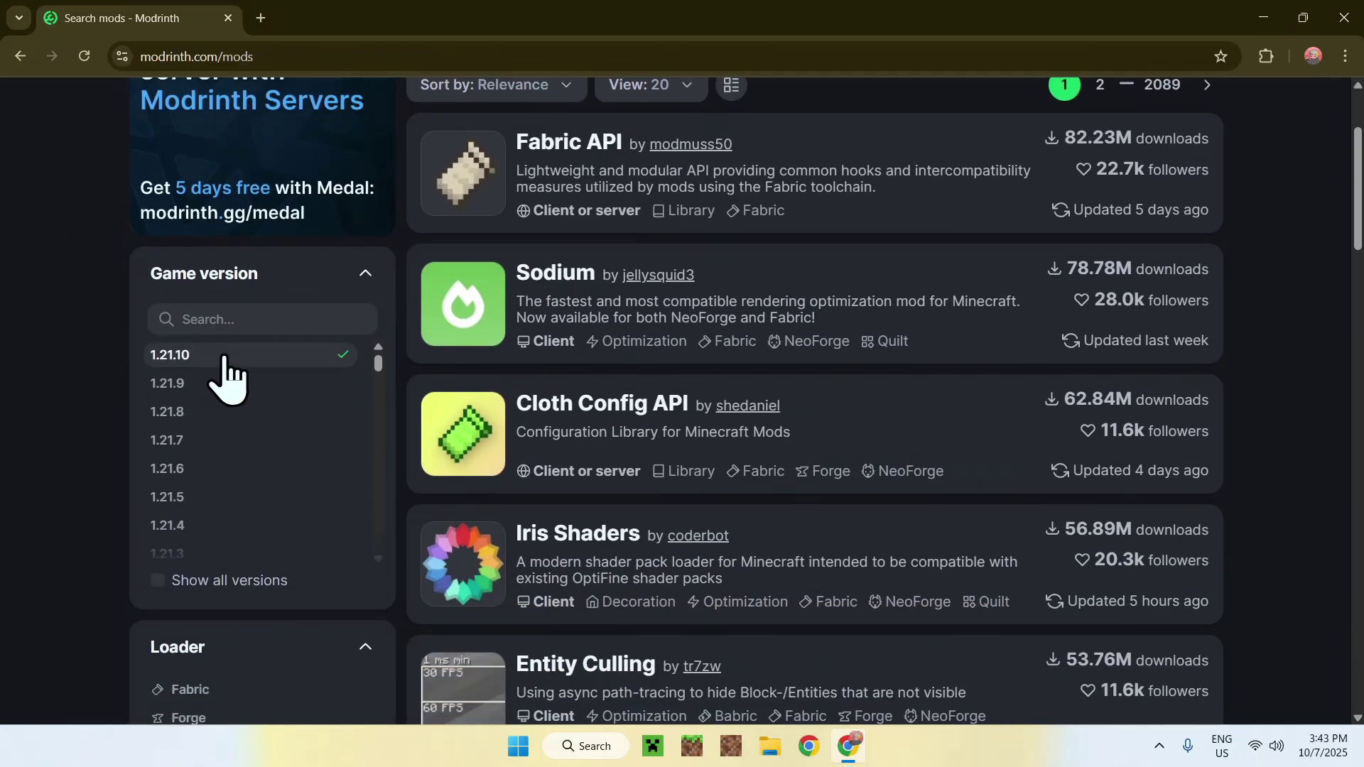
Step: Browse the filtered mods through to the second results page and open the Physics Mod page
{"action": "scroll", "coordinate": [1252, 289], "scroll_direction": "down", "scroll_amount": 2}
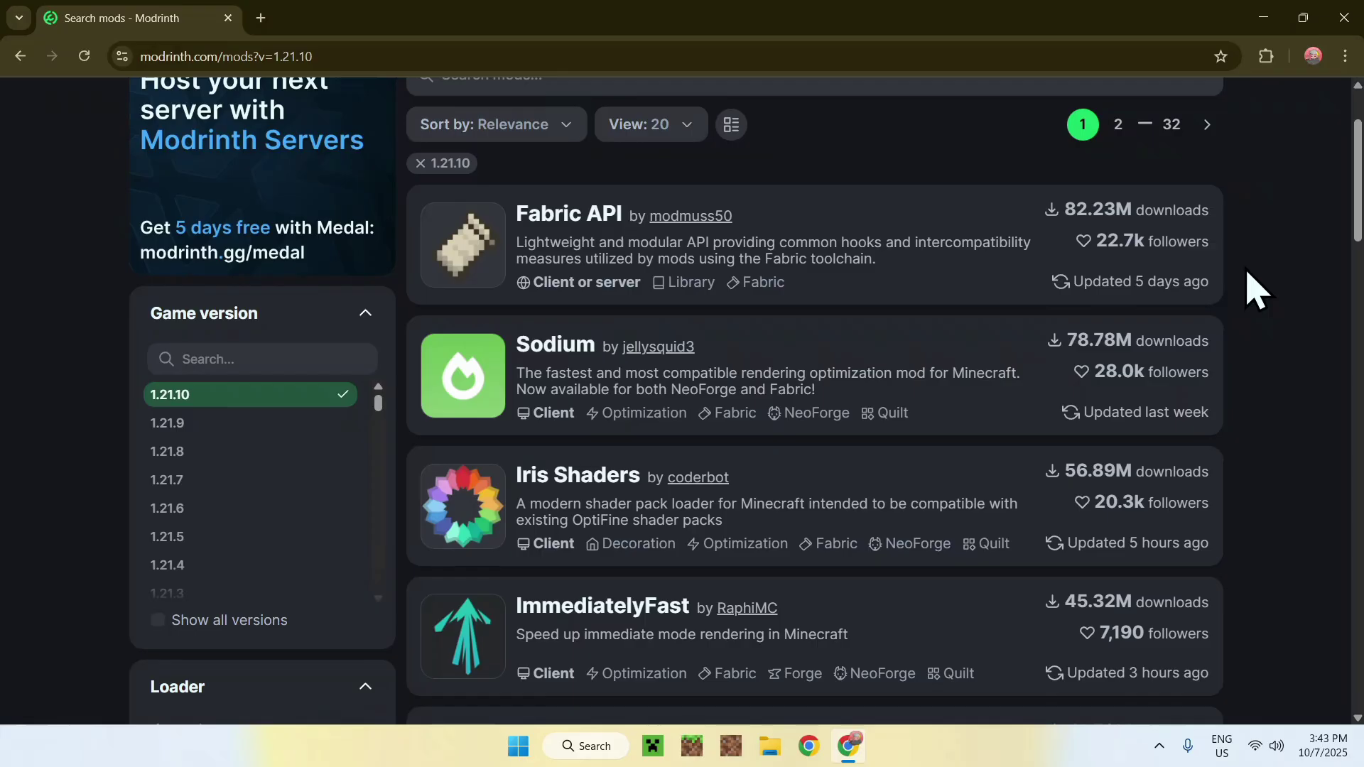
{"action": "scroll", "coordinate": [1252, 288], "scroll_direction": "down", "scroll_amount": 8}
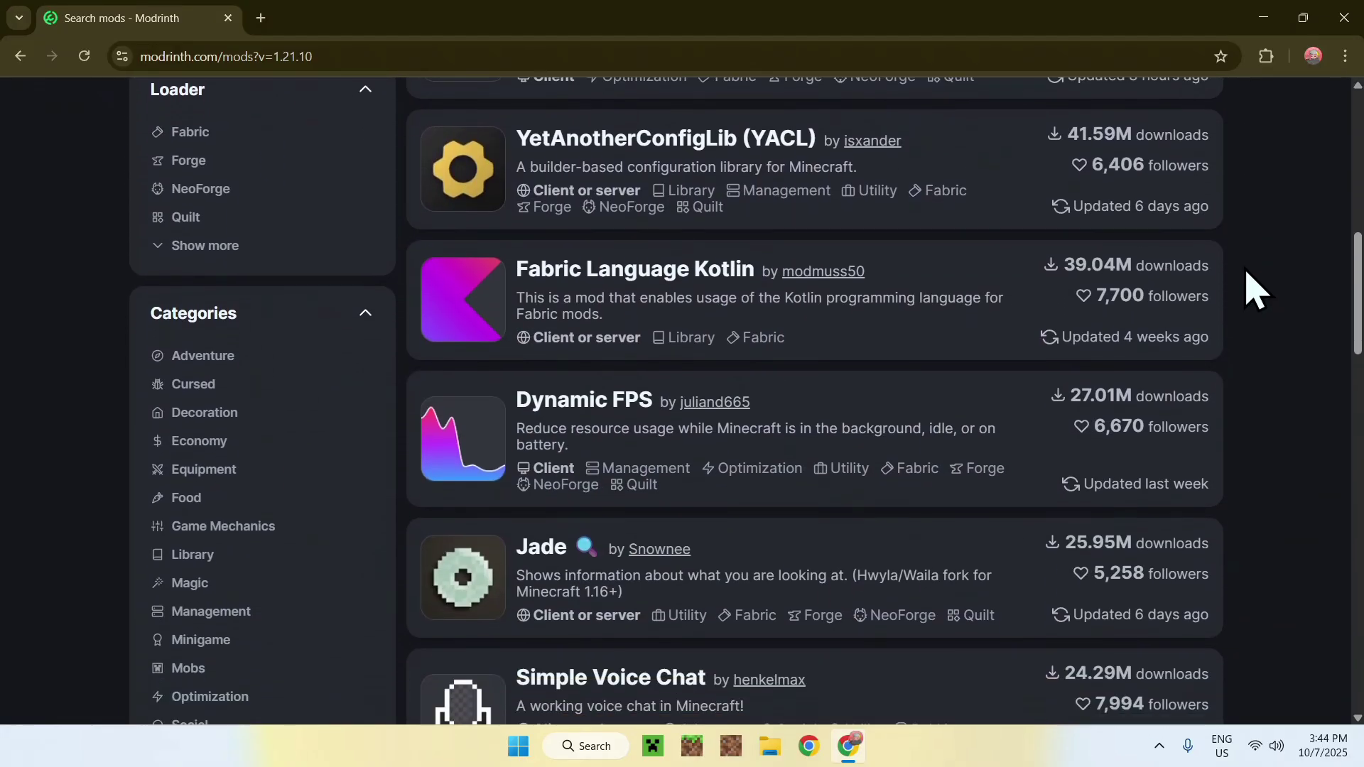
{"action": "scroll", "coordinate": [1252, 289], "scroll_direction": "down", "scroll_amount": 8}
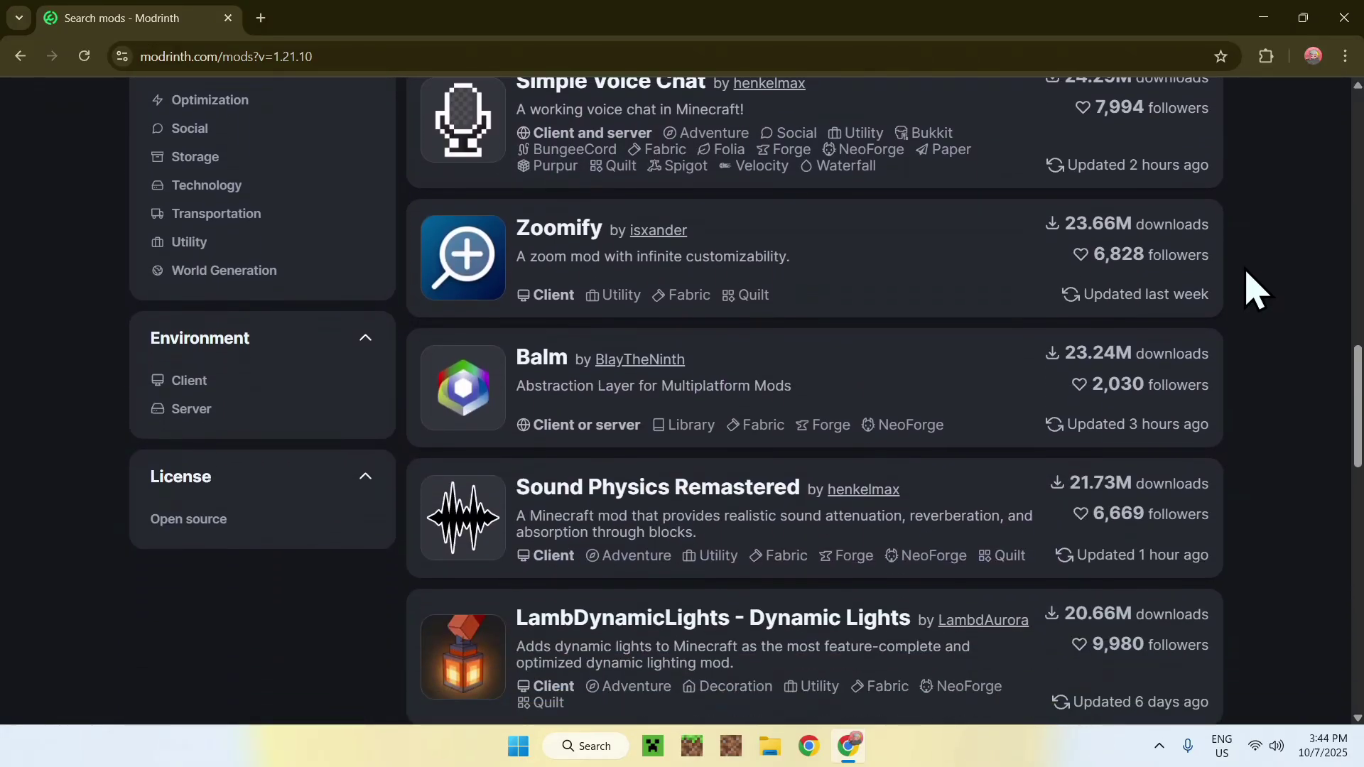
{"action": "scroll", "coordinate": [1252, 289], "scroll_direction": "down", "scroll_amount": 6}
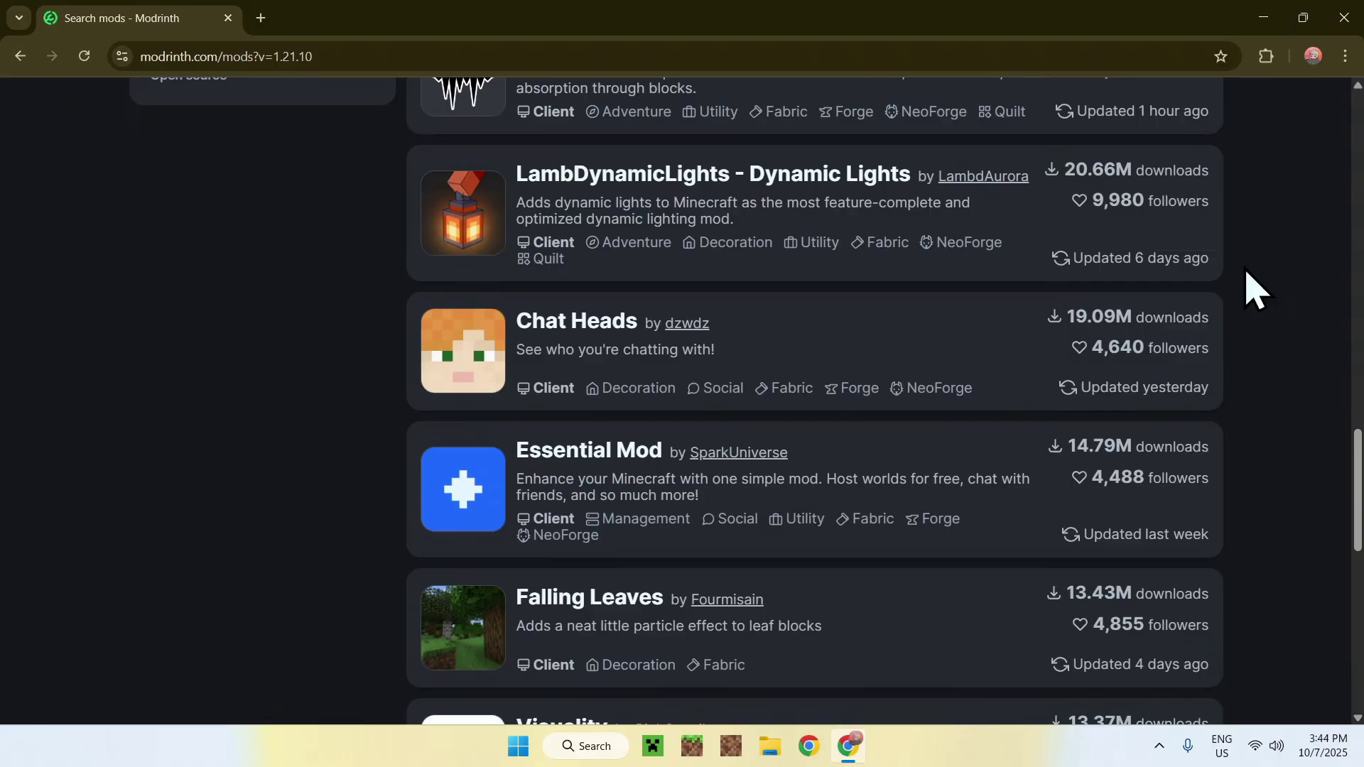
{"action": "scroll", "coordinate": [1251, 288], "scroll_direction": "down", "scroll_amount": 1}
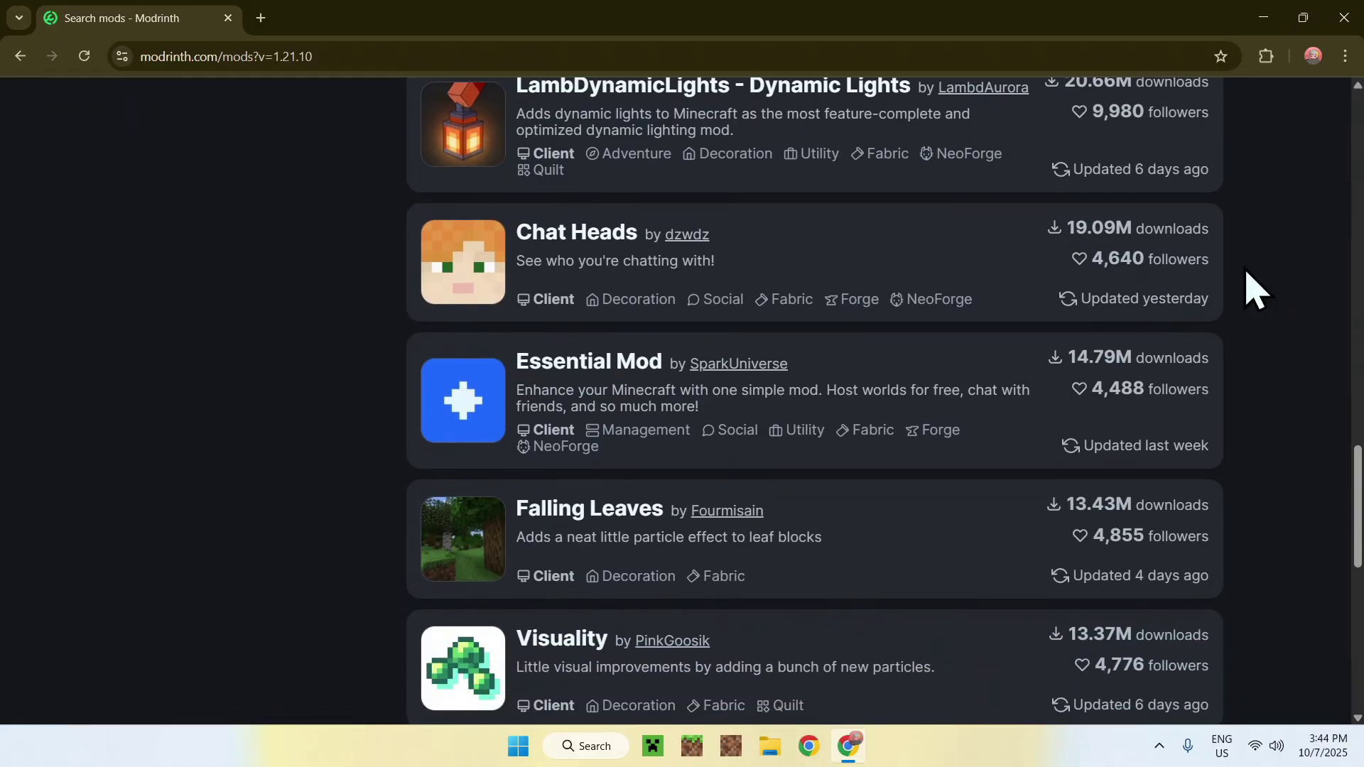
{"action": "scroll", "coordinate": [1254, 290], "scroll_direction": "down", "scroll_amount": 8}
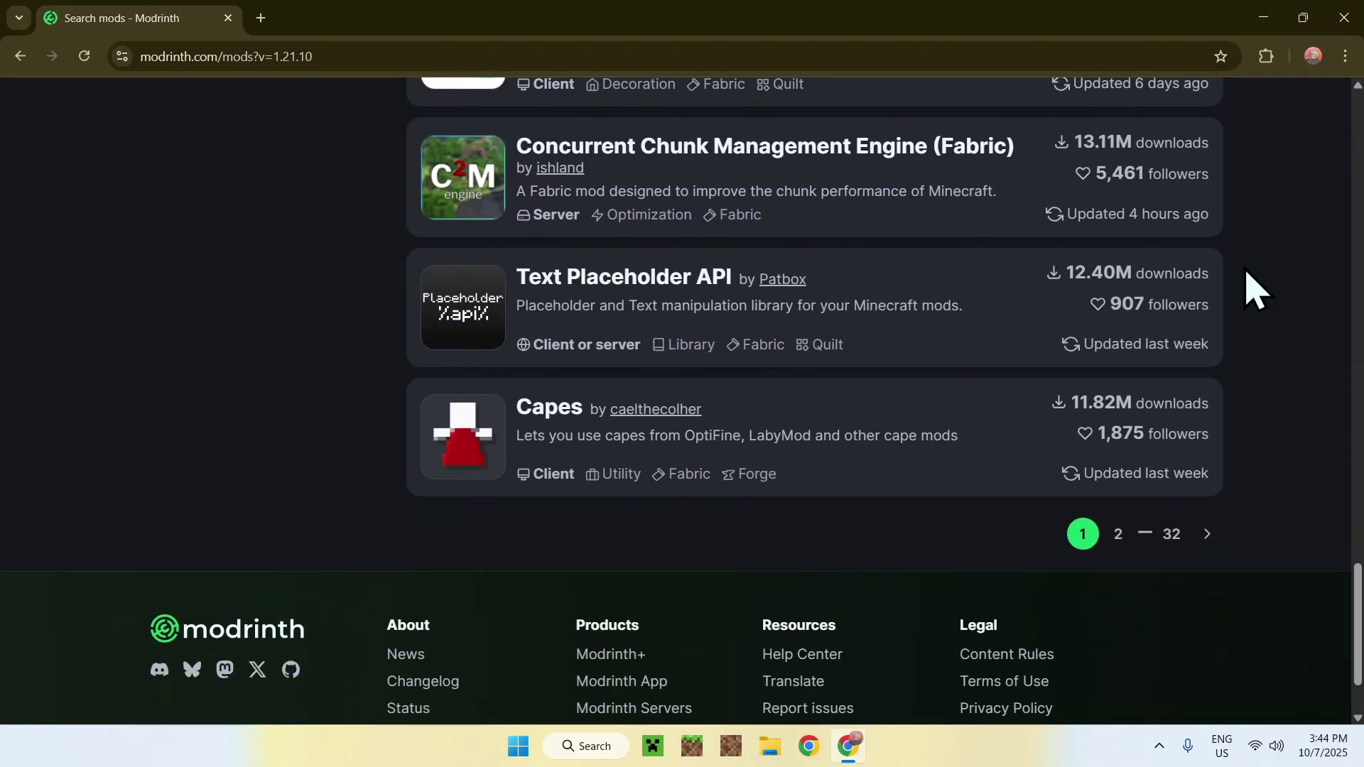
{"action": "left_click", "coordinate": [1118, 534]}
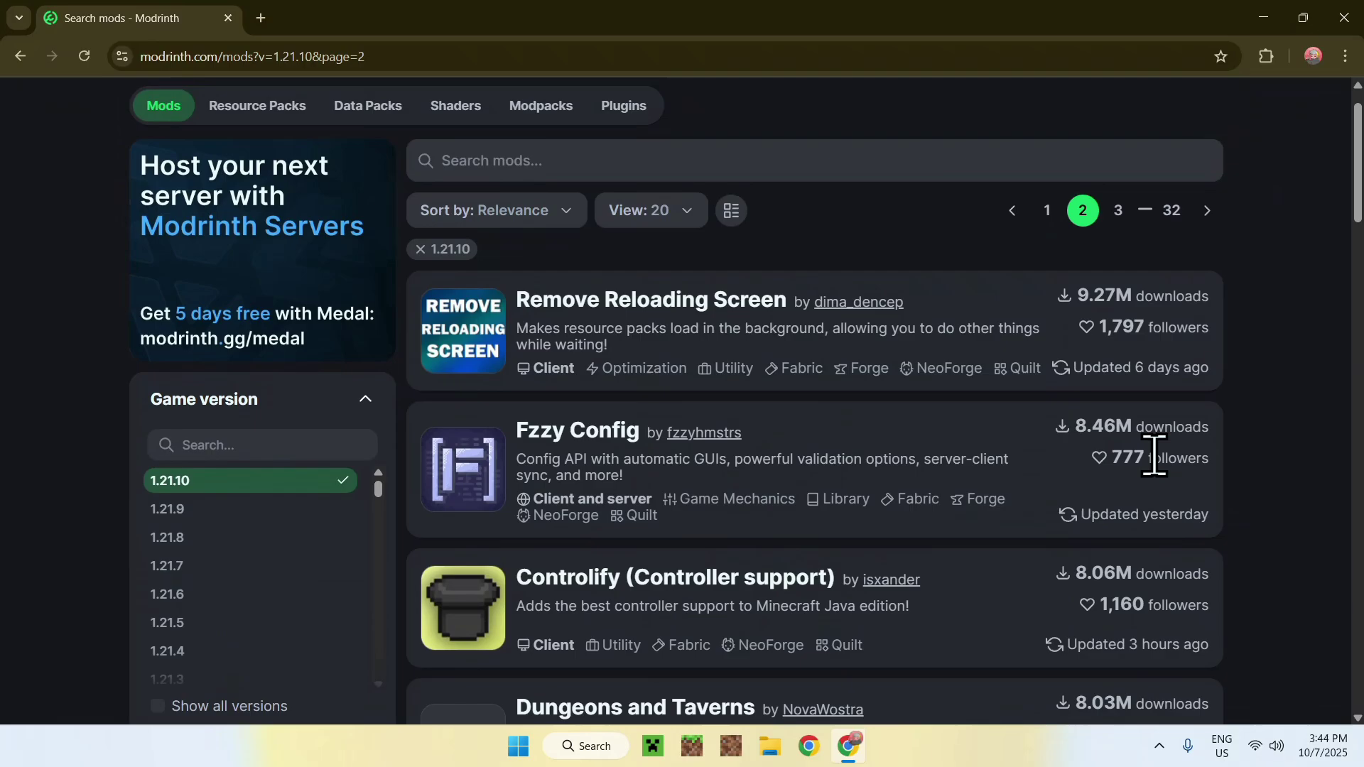
{"action": "scroll", "coordinate": [1264, 289], "scroll_direction": "down", "scroll_amount": 7}
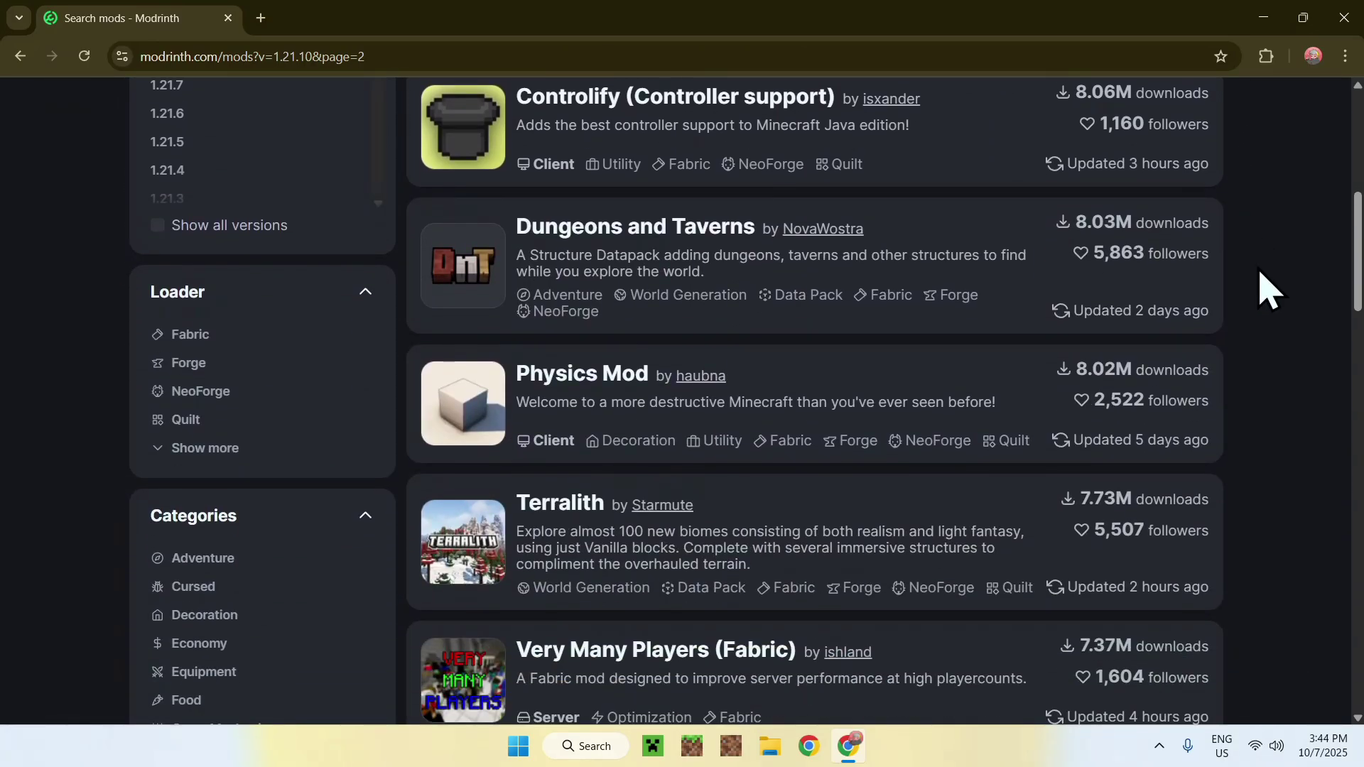
{"action": "scroll", "coordinate": [1268, 289], "scroll_direction": "down", "scroll_amount": 1}
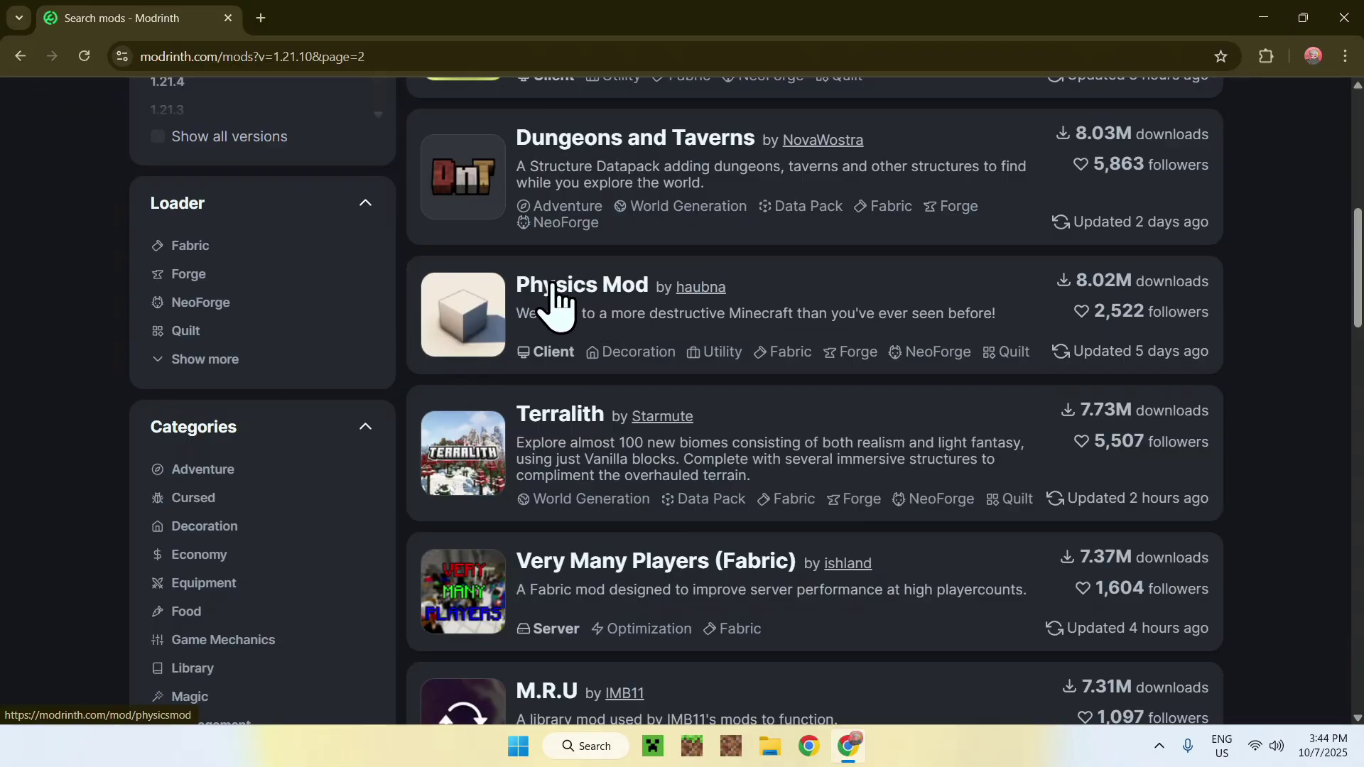
{"action": "left_click", "coordinate": [591, 288]}
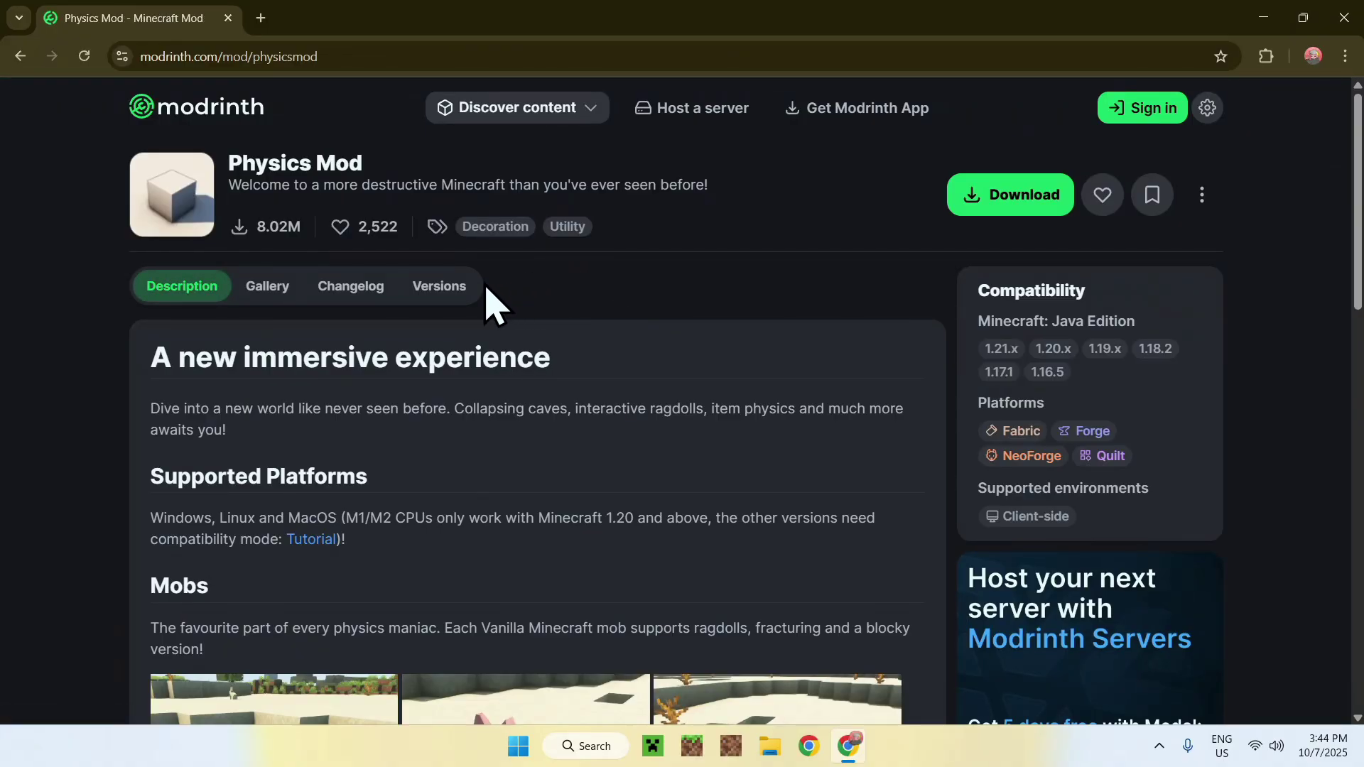
Step: Show the Physics Mod version list filtered to game version 1.21.10
{"action": "left_click", "coordinate": [438, 302]}
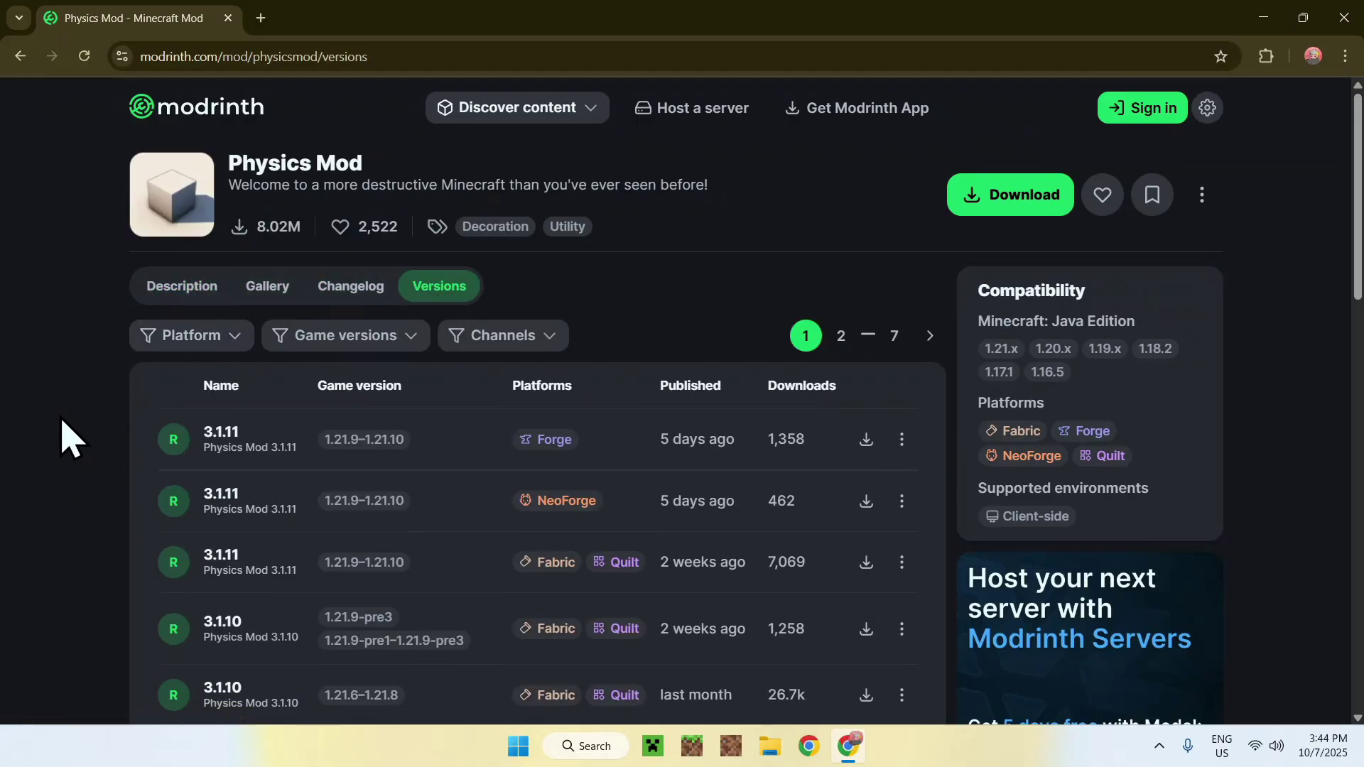
{"action": "left_click", "coordinate": [344, 337]}
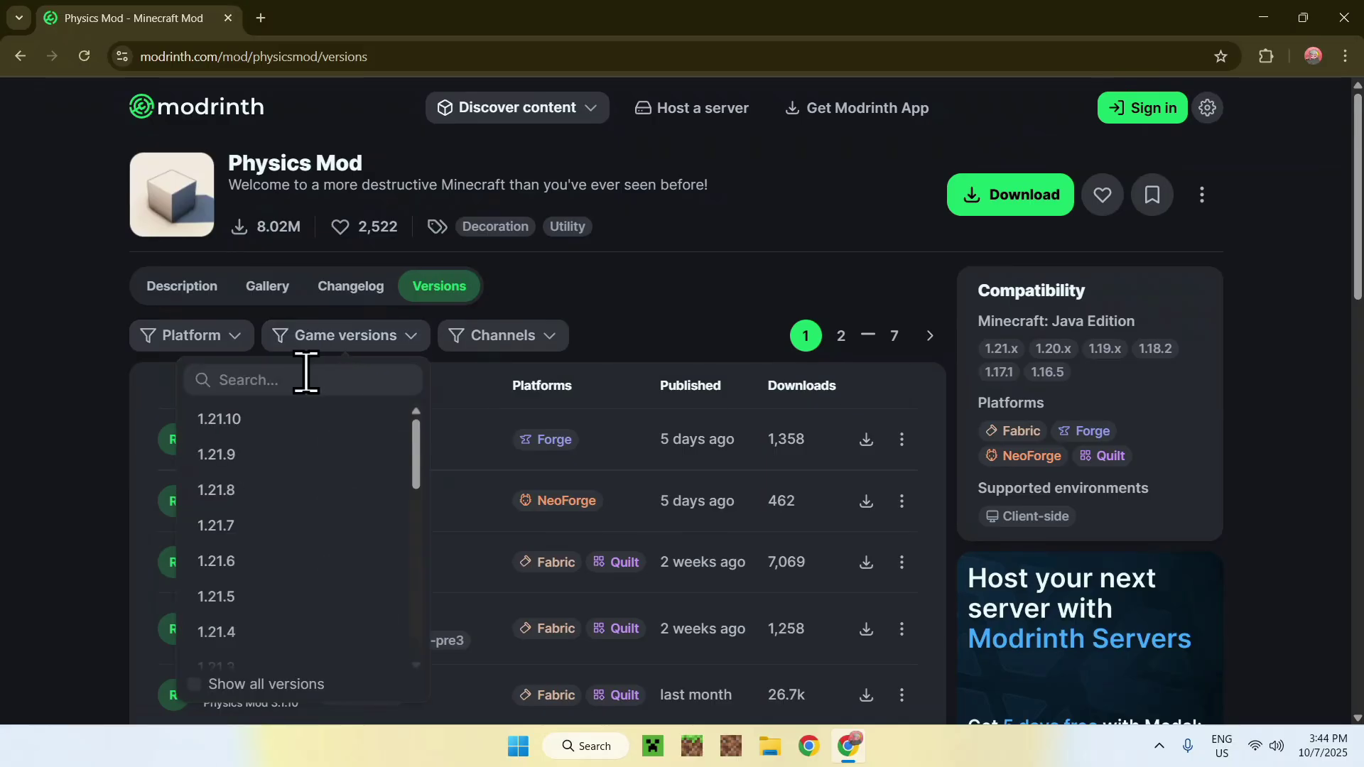
{"action": "left_click", "coordinate": [257, 421]}
{"action": "left_click", "coordinate": [73, 378]}
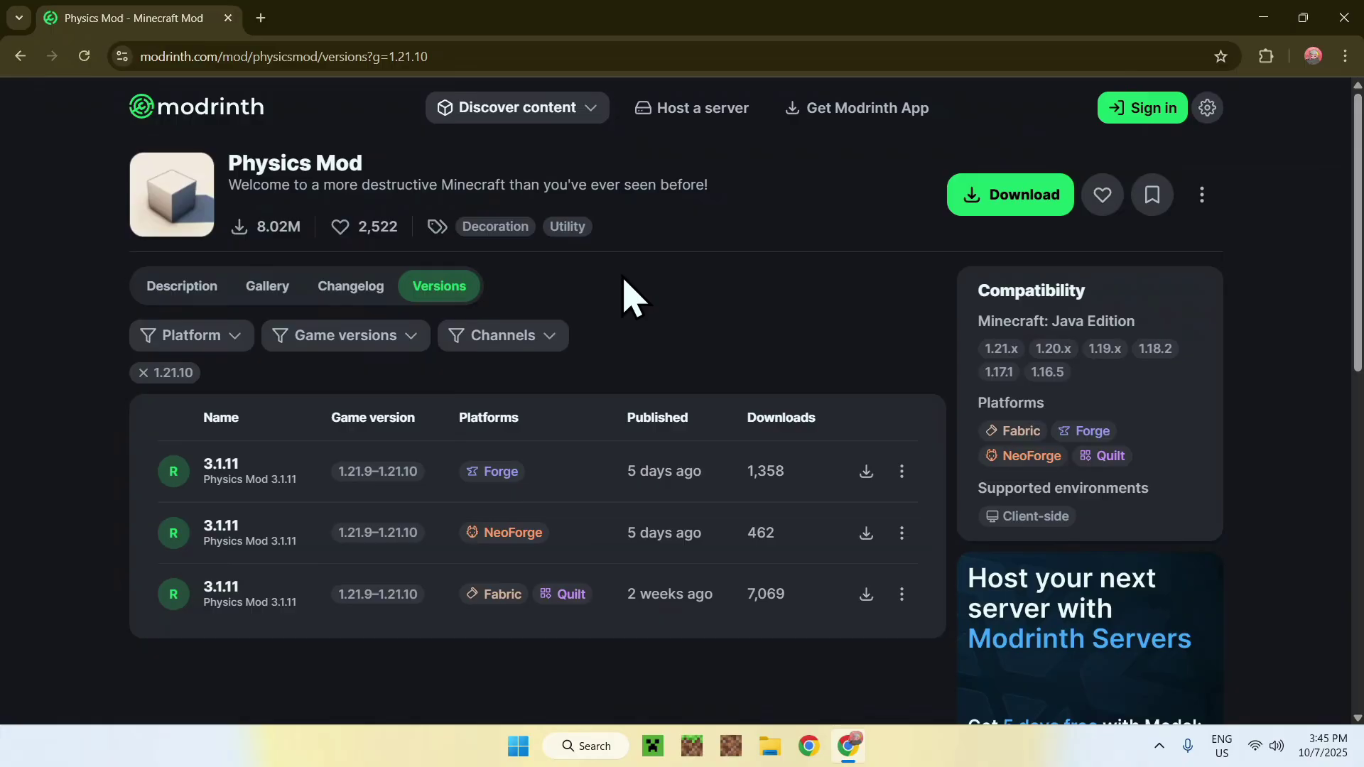
Step: Search Google for Forge Minecraft in a new tab and open the Minecraft Forge downloads page
{"action": "left_click", "coordinate": [260, 18]}
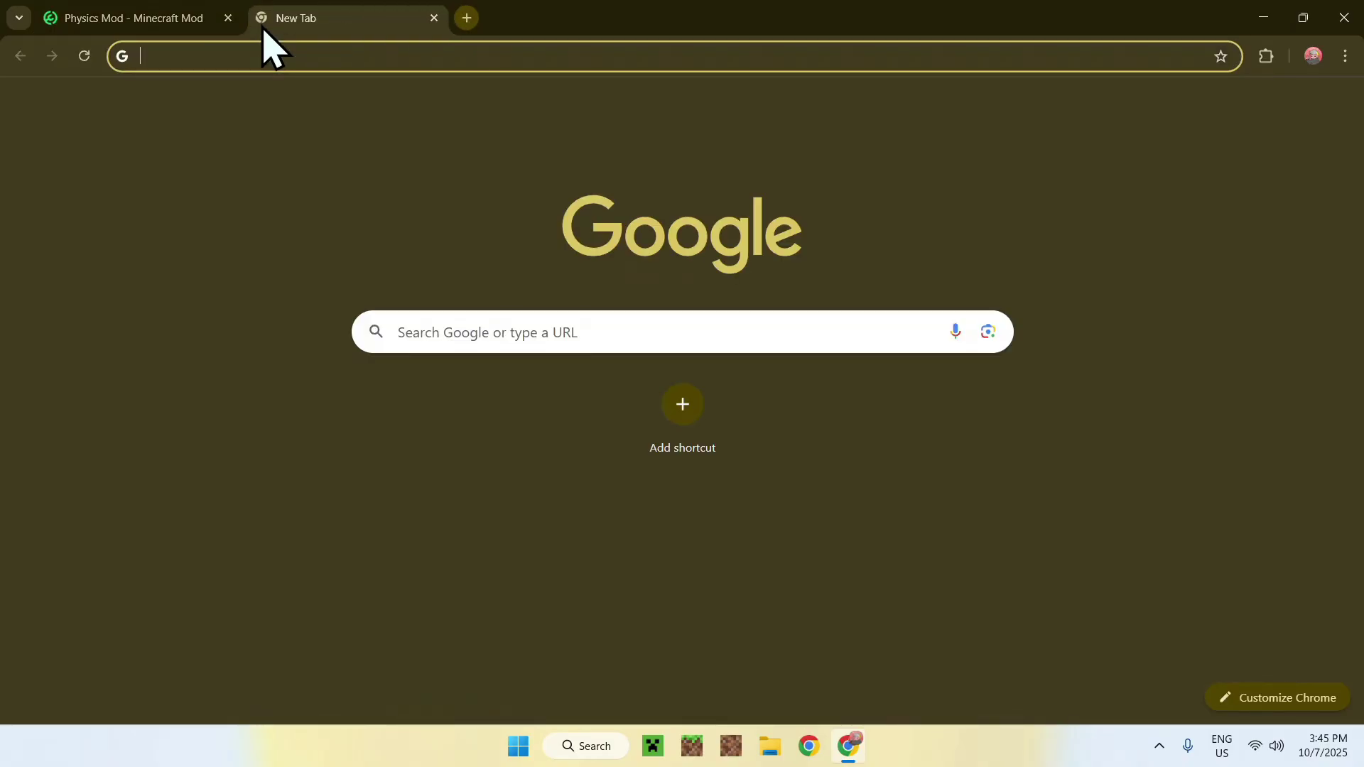
{"action": "left_click", "coordinate": [440, 332]}
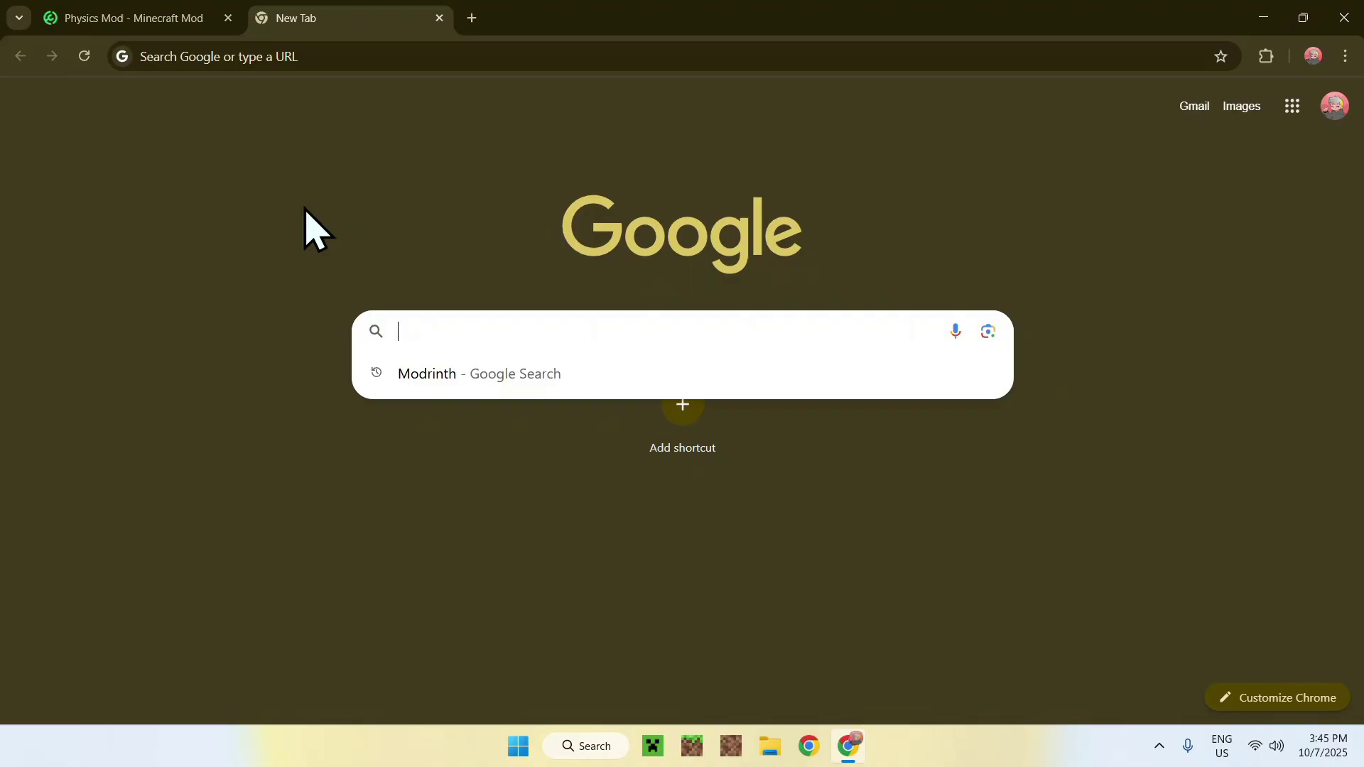
{"action": "type", "text": "Forge Minecraft"}
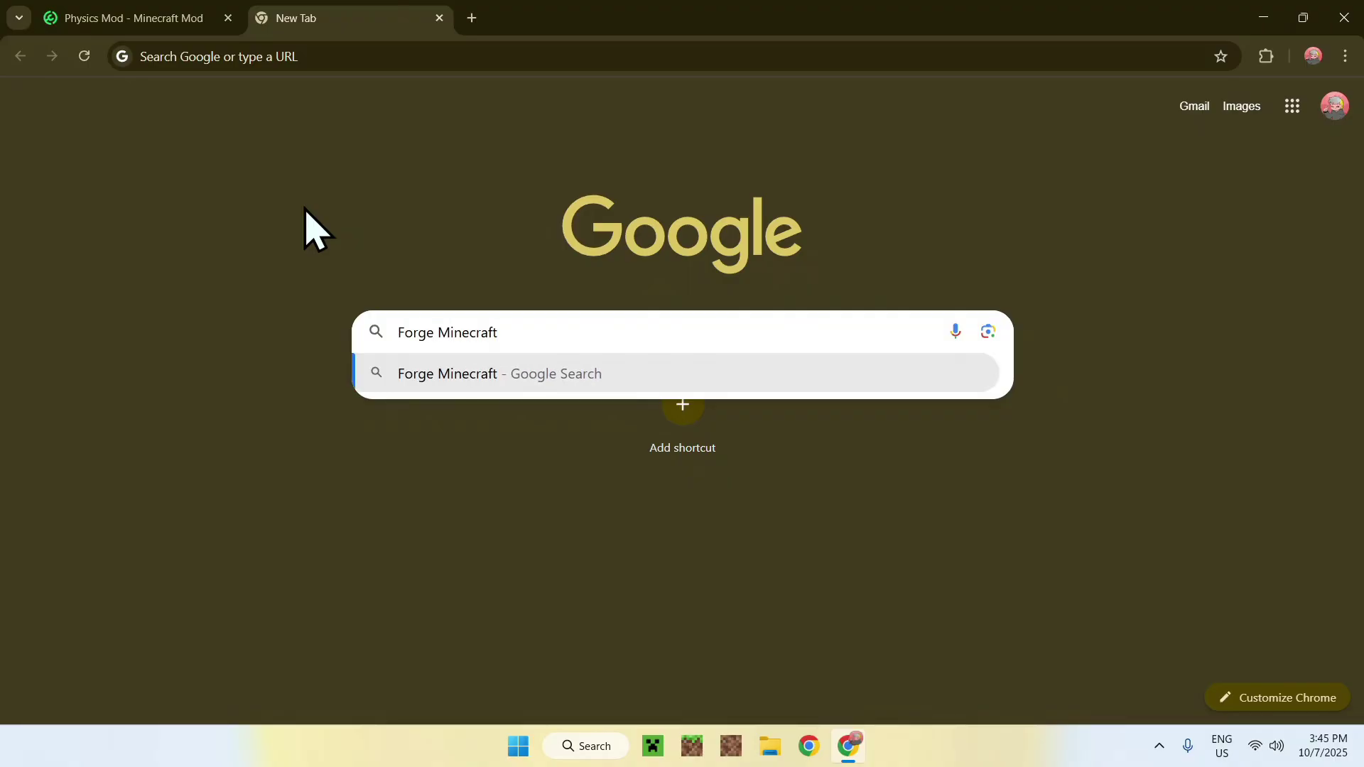
{"action": "key", "text": "Return"}
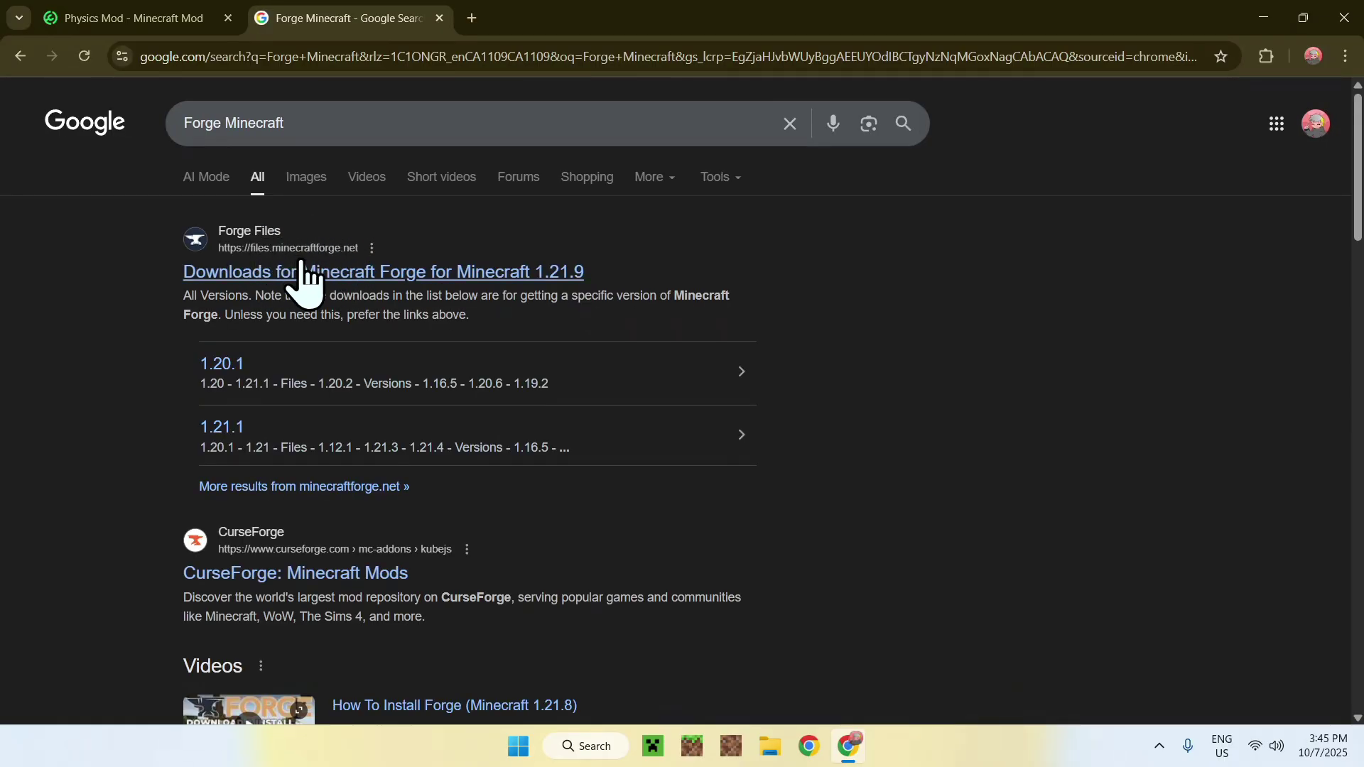
{"action": "left_click", "coordinate": [320, 276]}
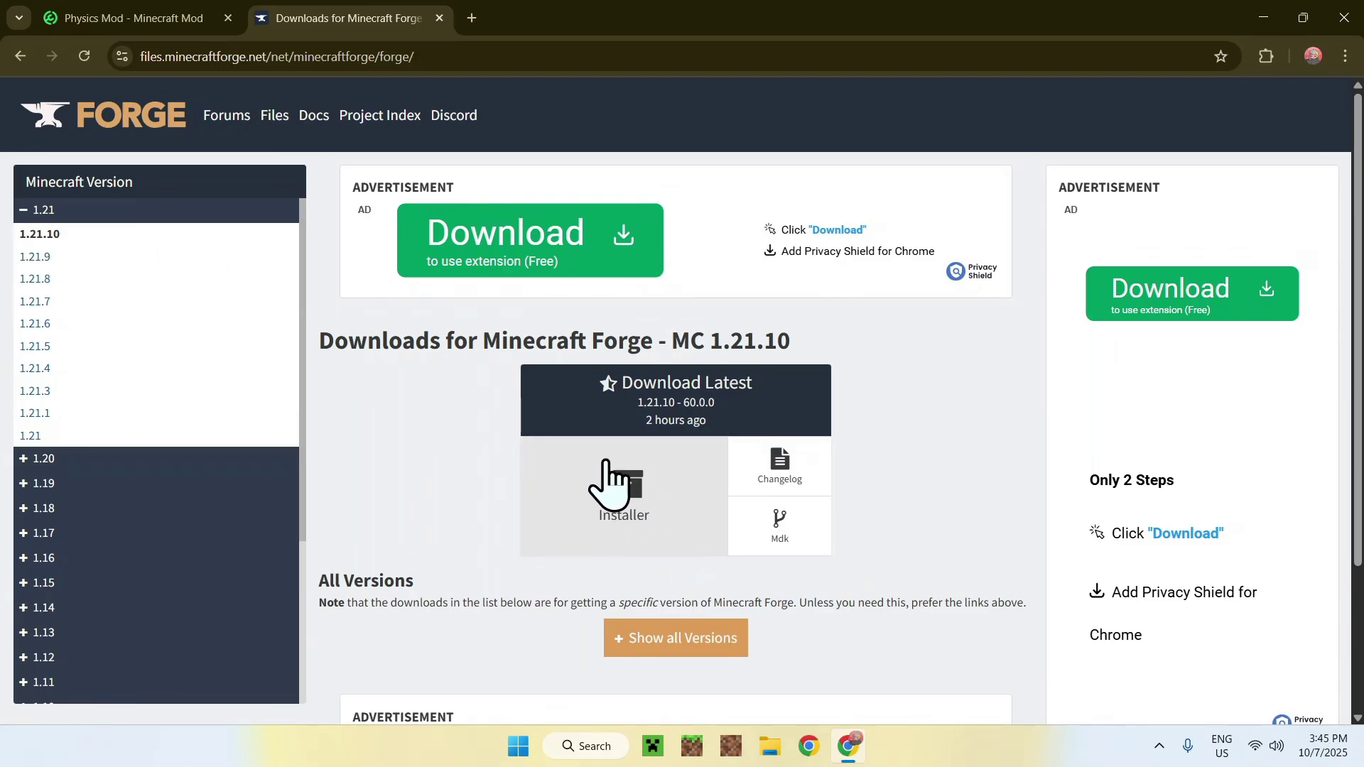
Step: Expand the list of all Forge versions for Minecraft 1.21.10 and examine the available installer downloads
{"action": "left_click", "coordinate": [675, 639]}
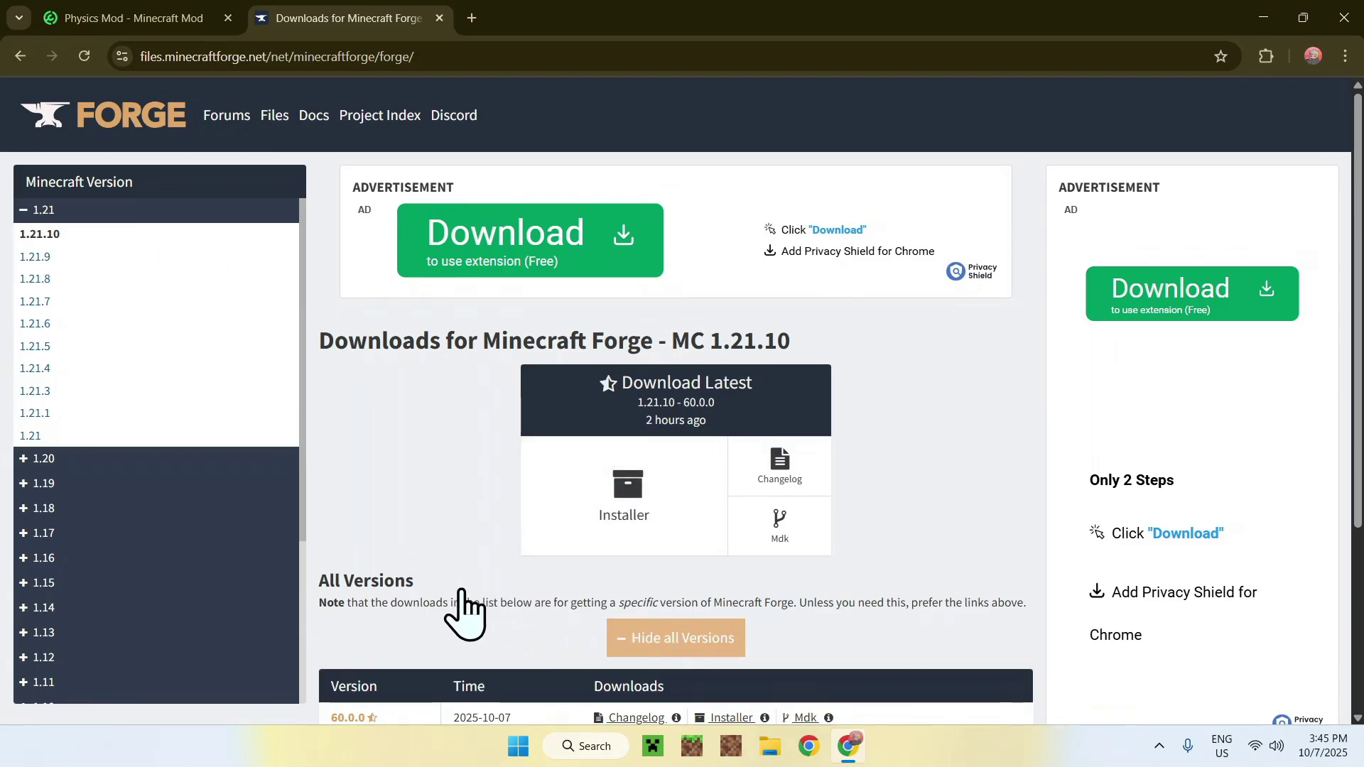
{"action": "scroll", "coordinate": [462, 578], "scroll_direction": "down", "scroll_amount": 1}
{"action": "scroll", "coordinate": [466, 633], "scroll_direction": "down", "scroll_amount": 1}
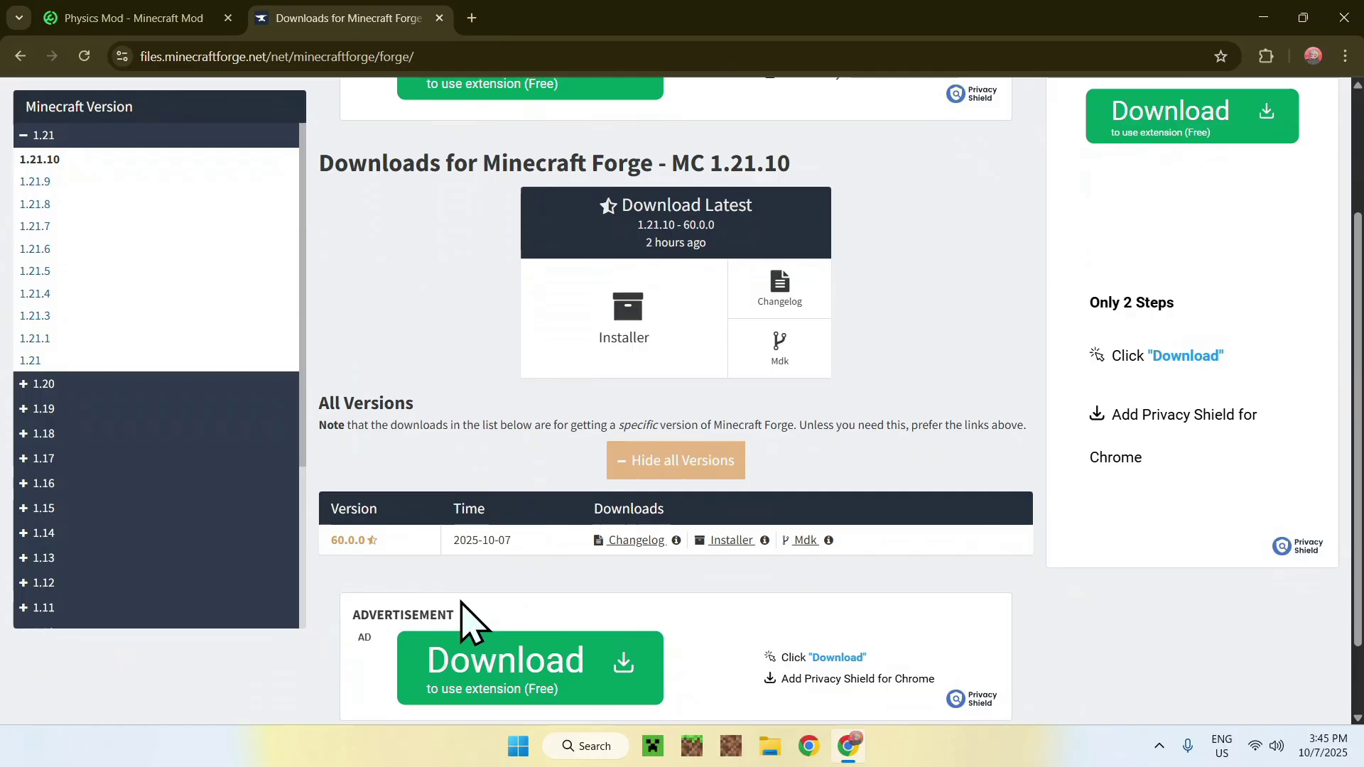
{"action": "scroll", "coordinate": [430, 466], "scroll_direction": "up", "scroll_amount": 2}
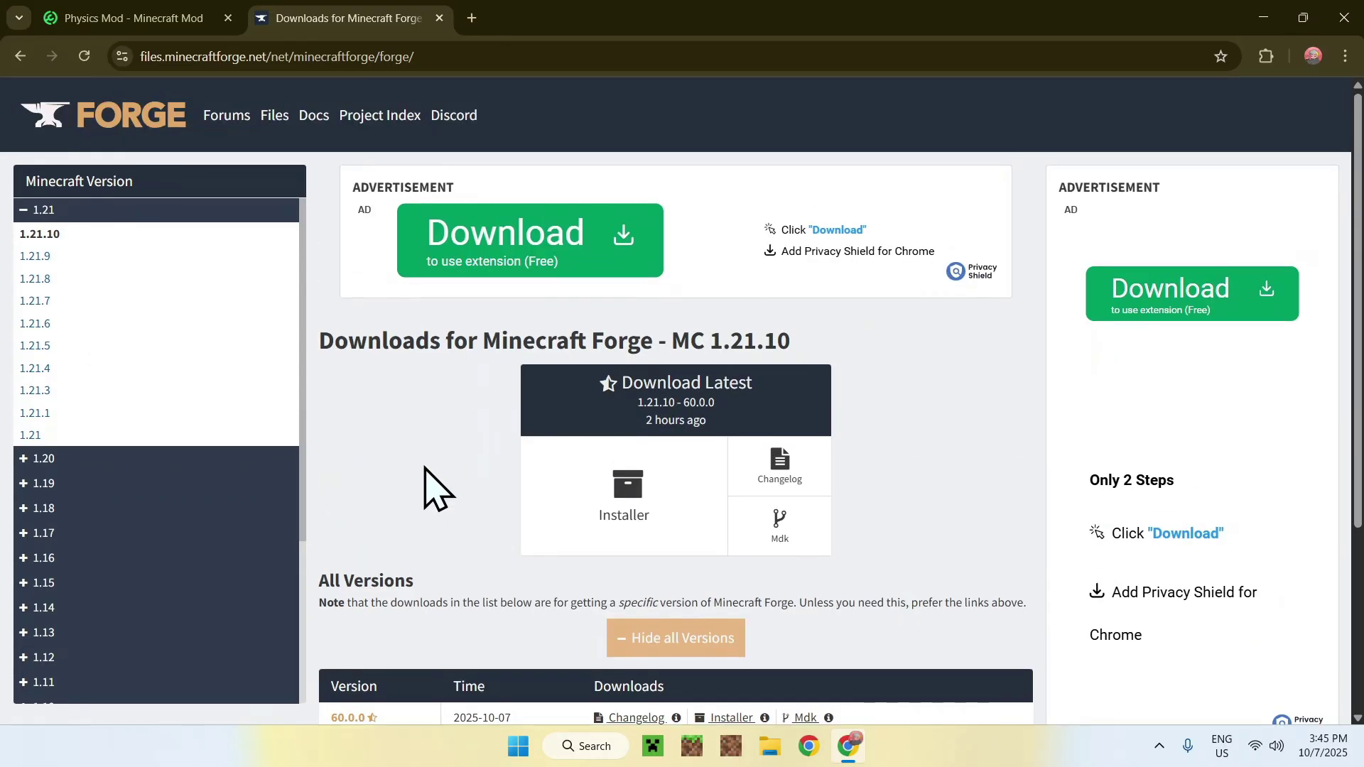
{"action": "scroll", "coordinate": [398, 472], "scroll_direction": "down", "scroll_amount": 1}
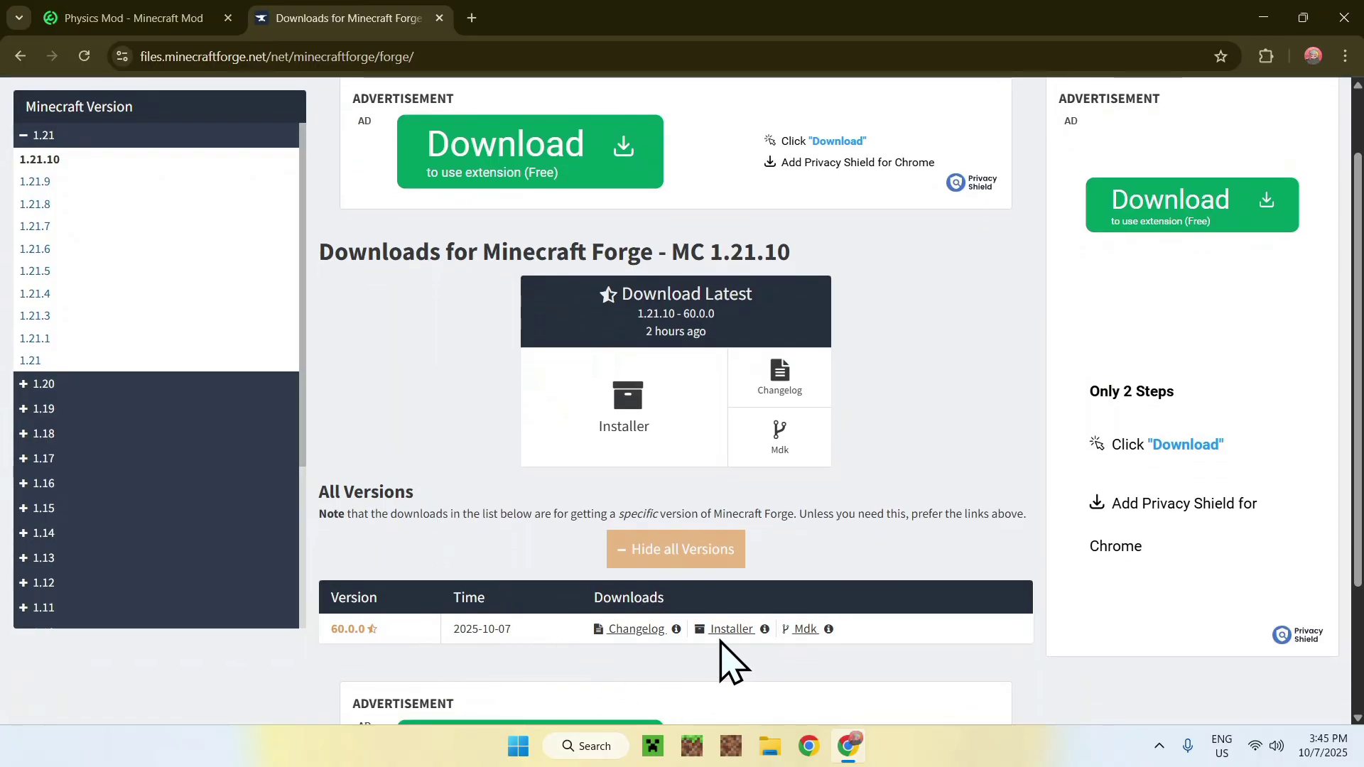
{"action": "scroll", "coordinate": [341, 419], "scroll_direction": "up", "scroll_amount": 1}
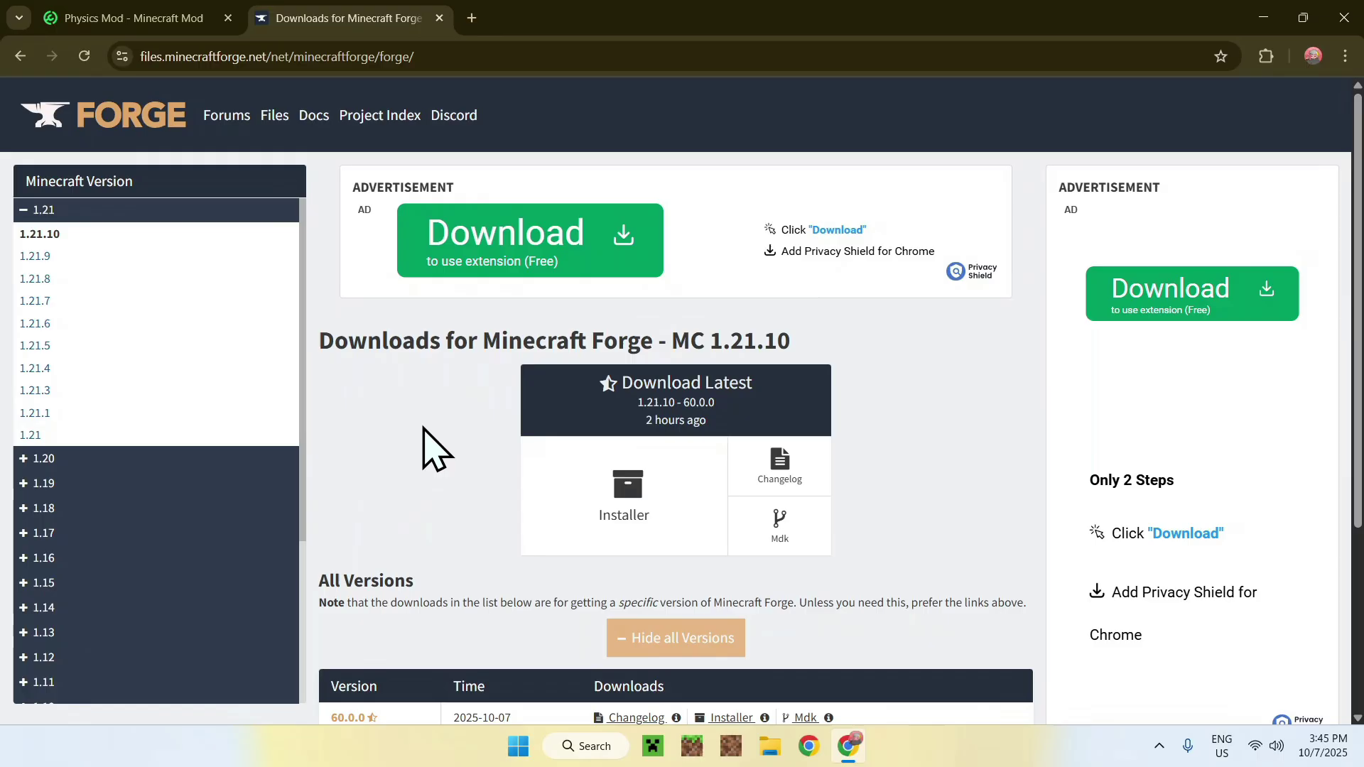
Step: Search Google for NeoForge in a new tab and open the NeoForged project site with the installer files
{"action": "left_click", "coordinate": [140, 27]}
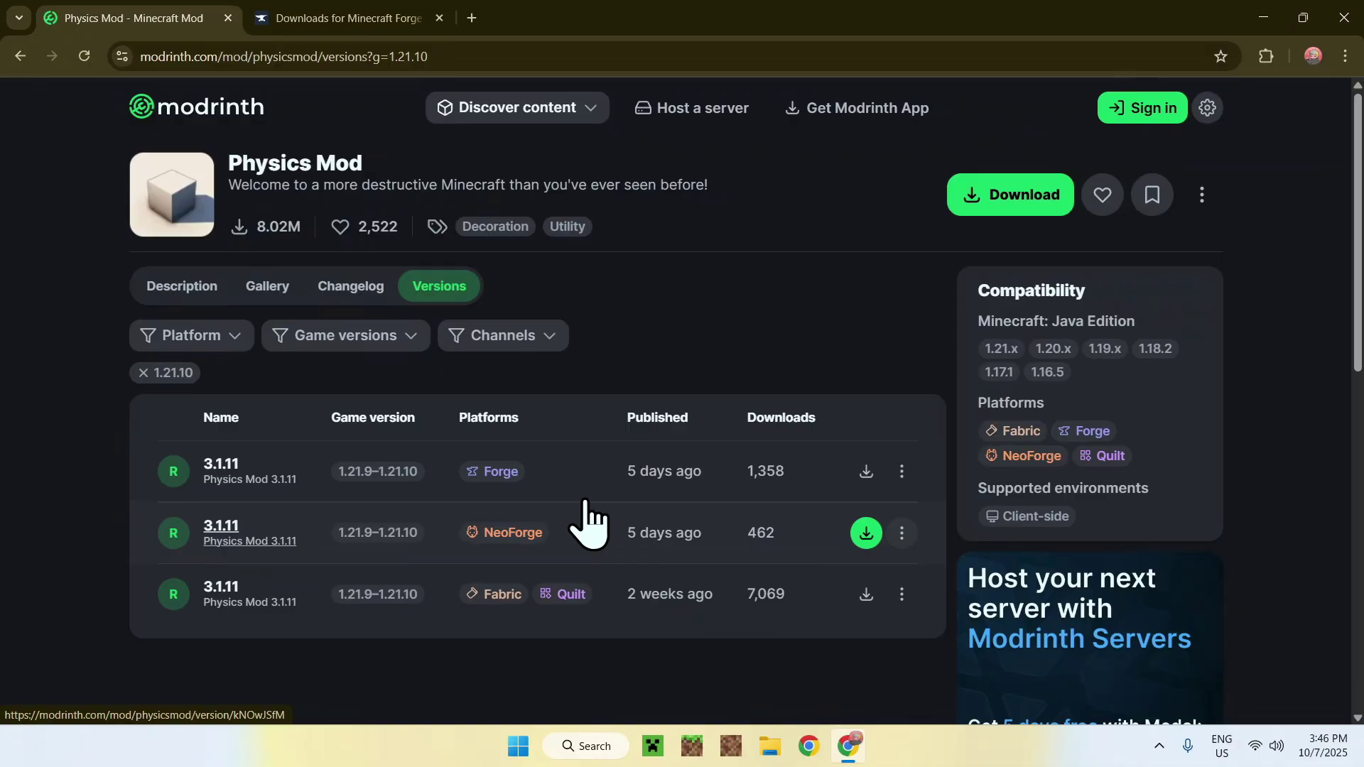
{"action": "left_click", "coordinate": [471, 18]}
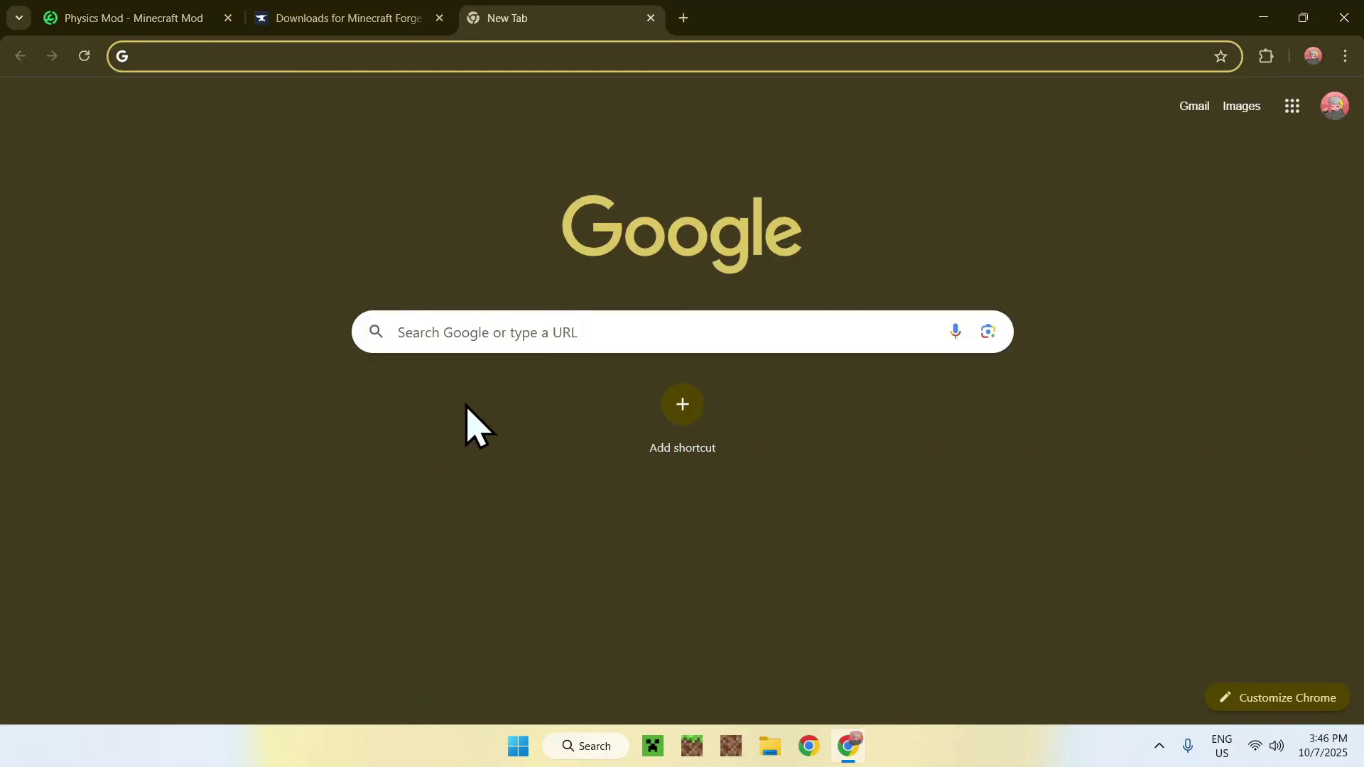
{"action": "left_click", "coordinate": [447, 334]}
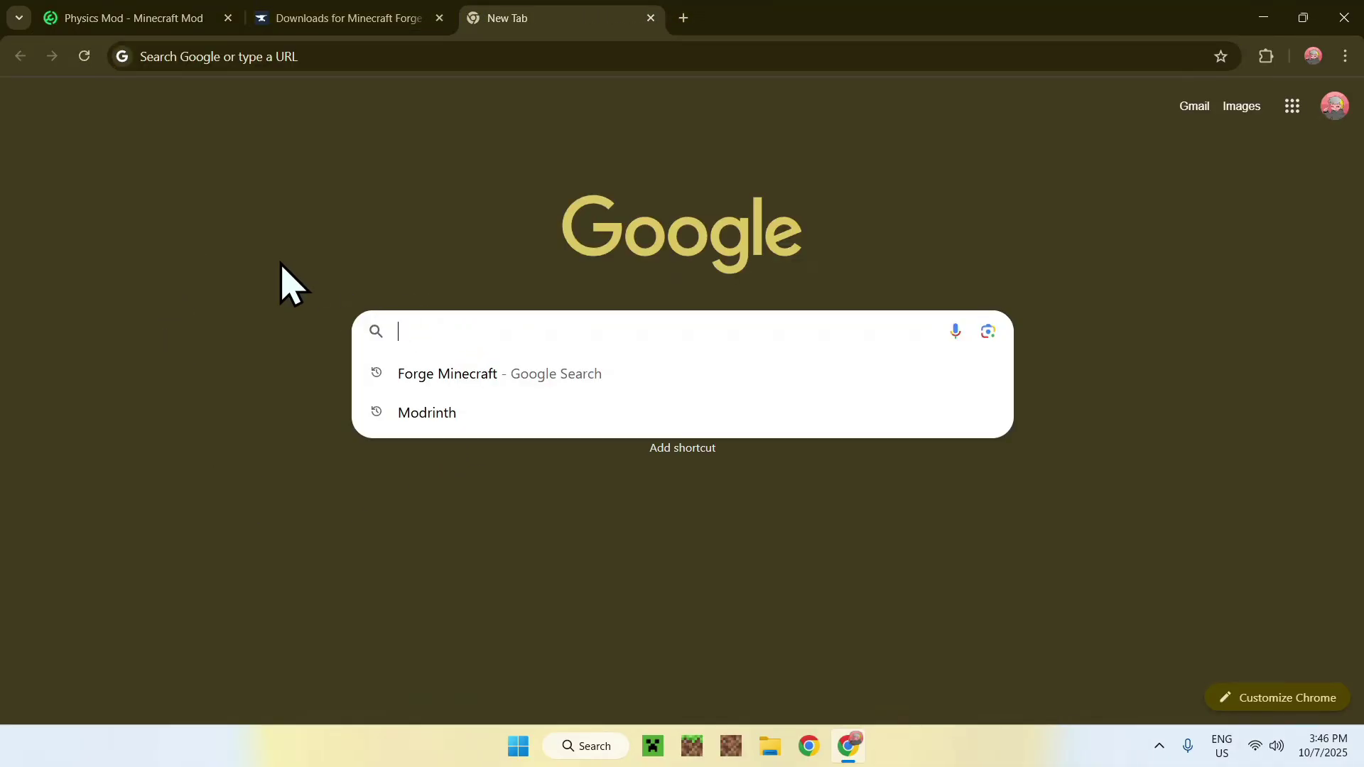
{"action": "type", "text": "NeoForge"}
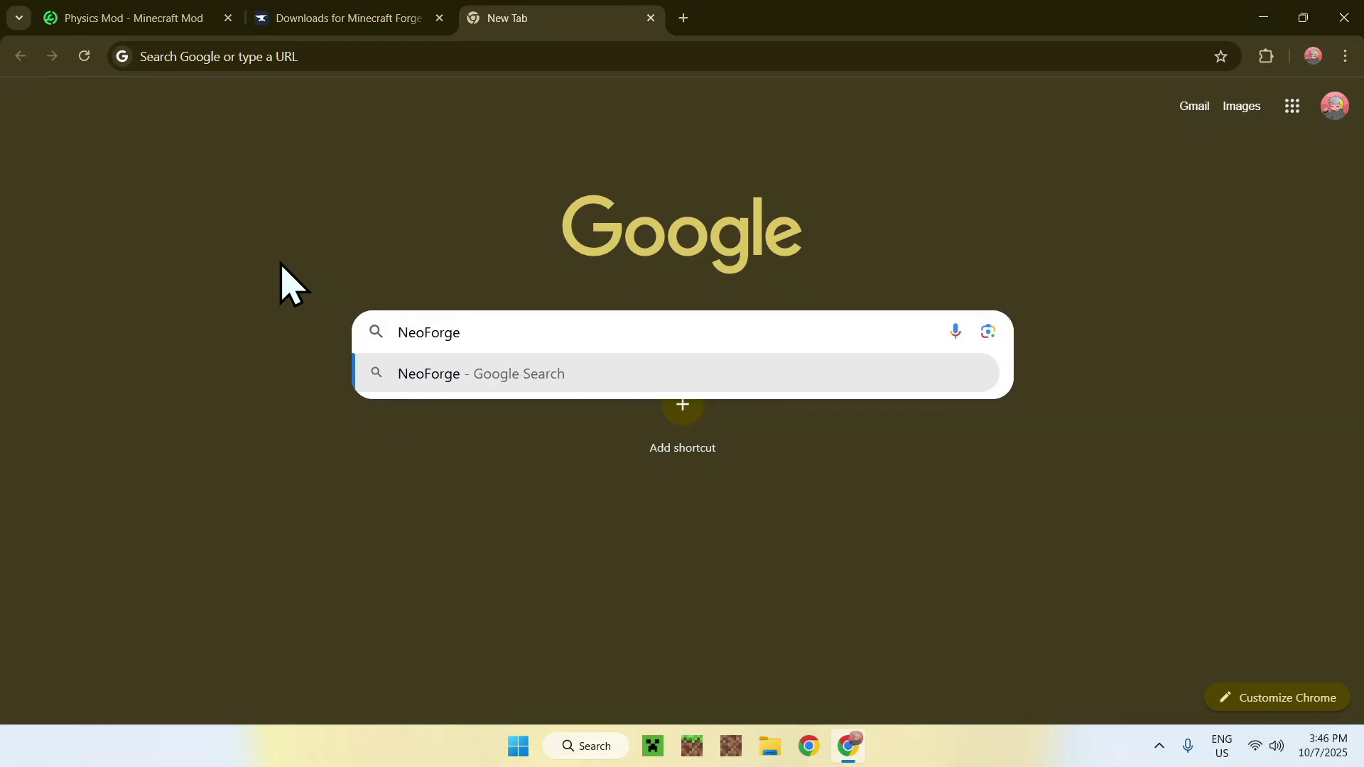
{"action": "key", "text": "Return"}
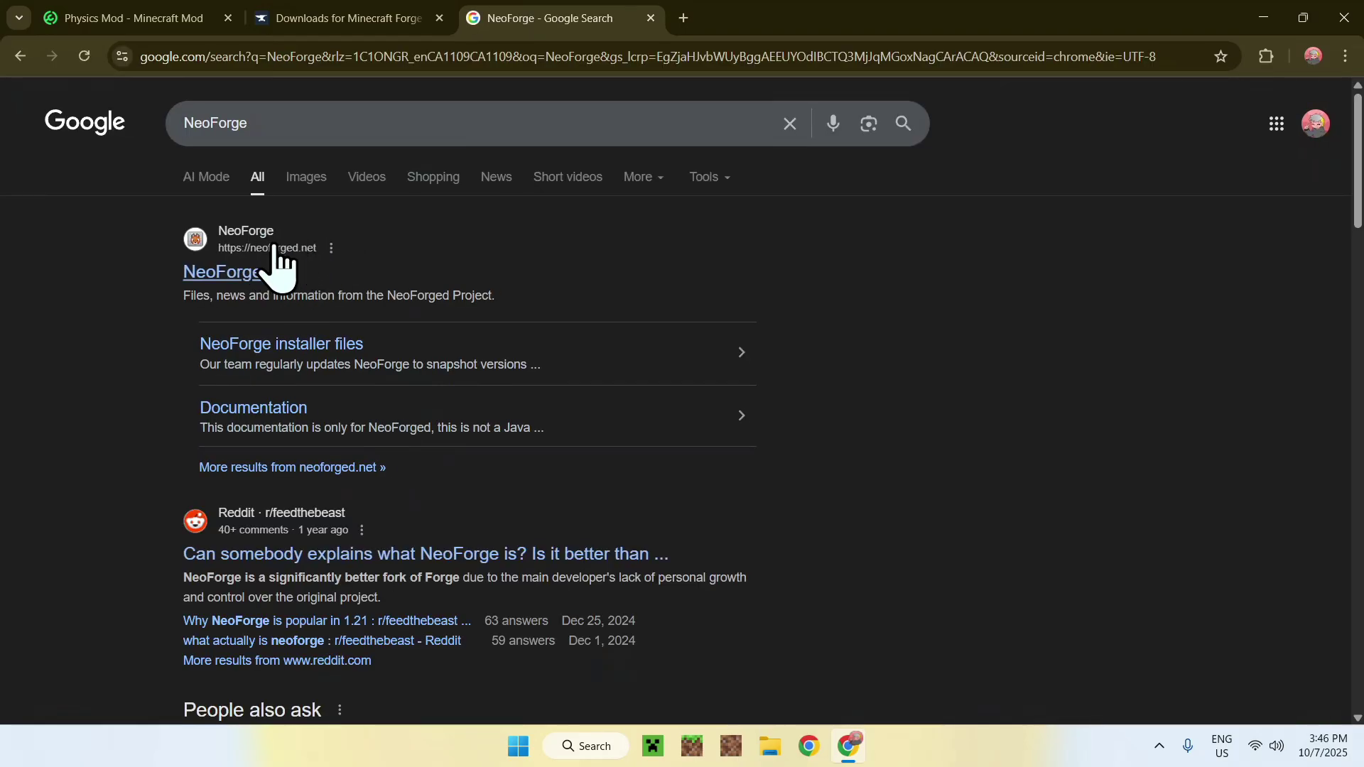
{"action": "left_click", "coordinate": [220, 276]}
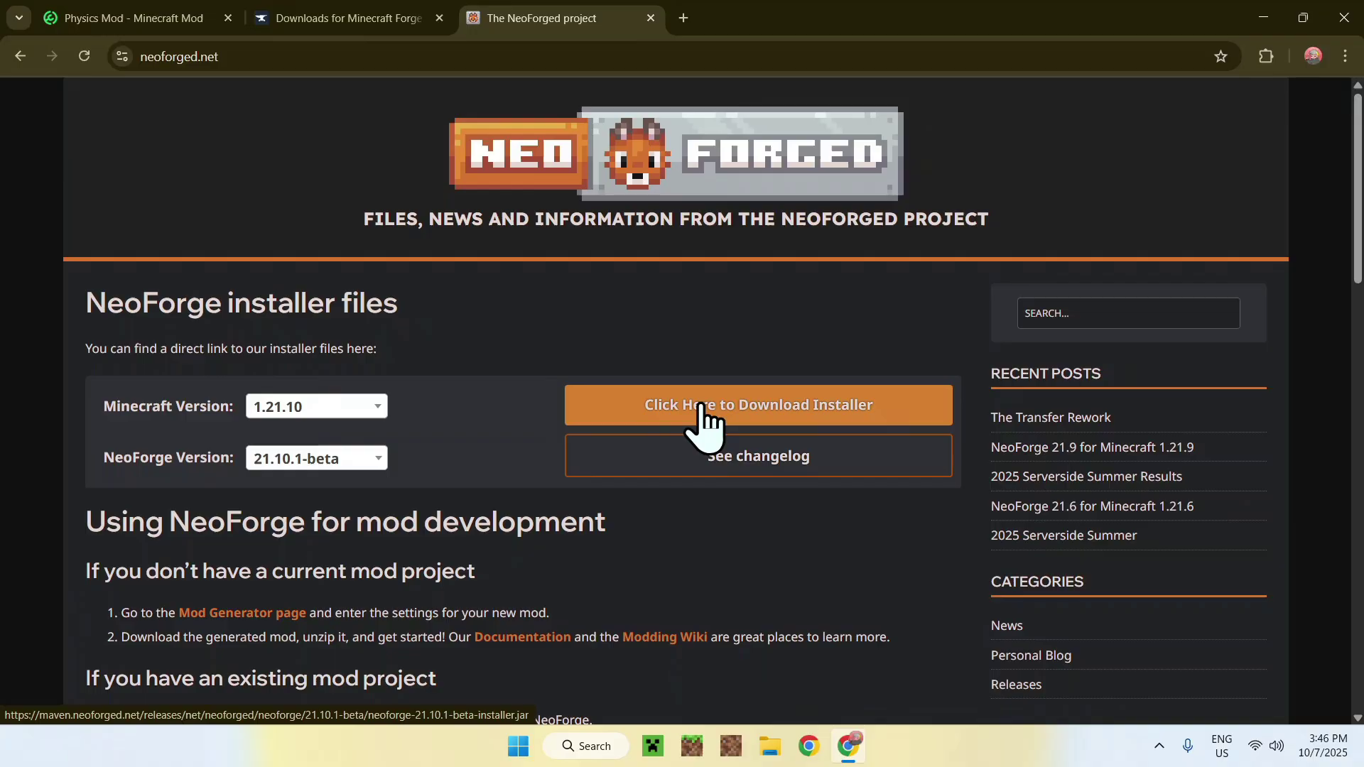
Step: Search Google for QuiltMC in a new tab and open the Quilt client installation page
{"action": "left_click", "coordinate": [104, 28]}
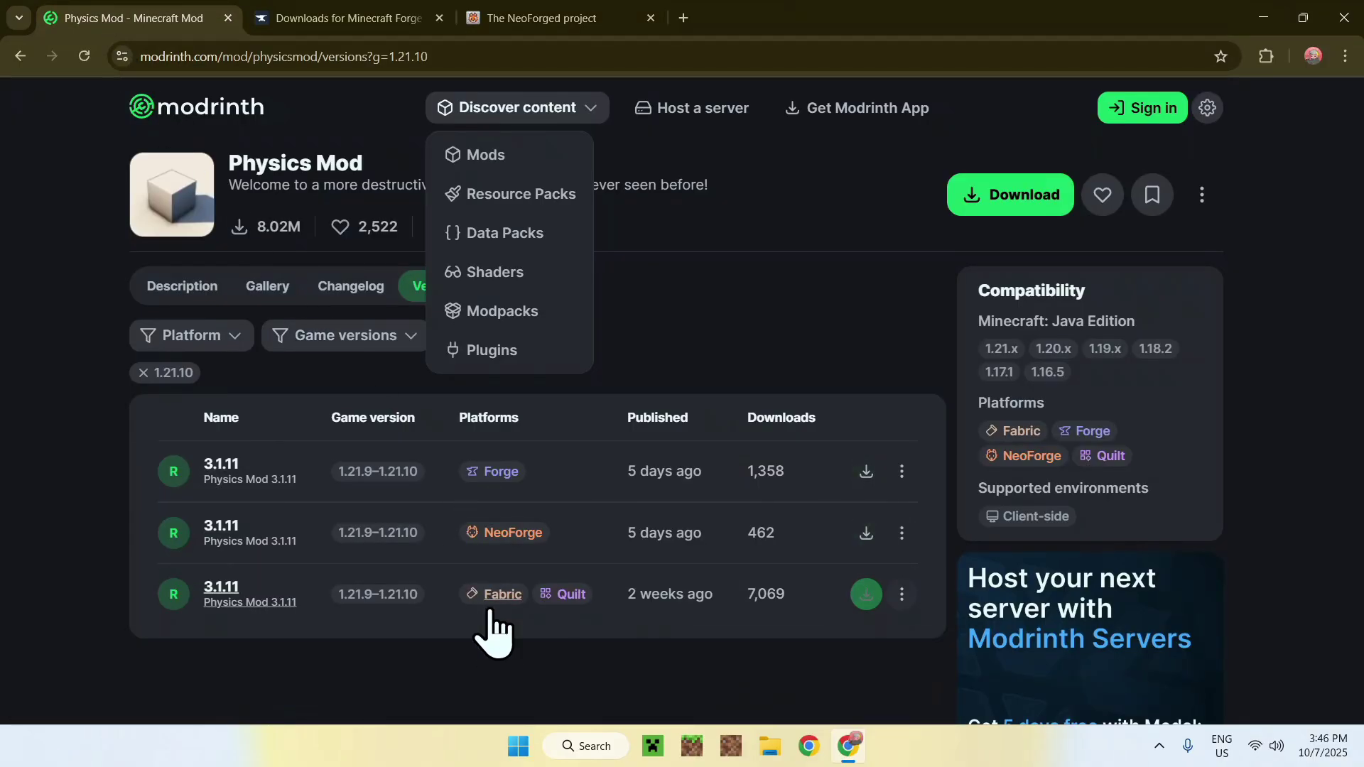
{"action": "left_click", "coordinate": [527, 677]}
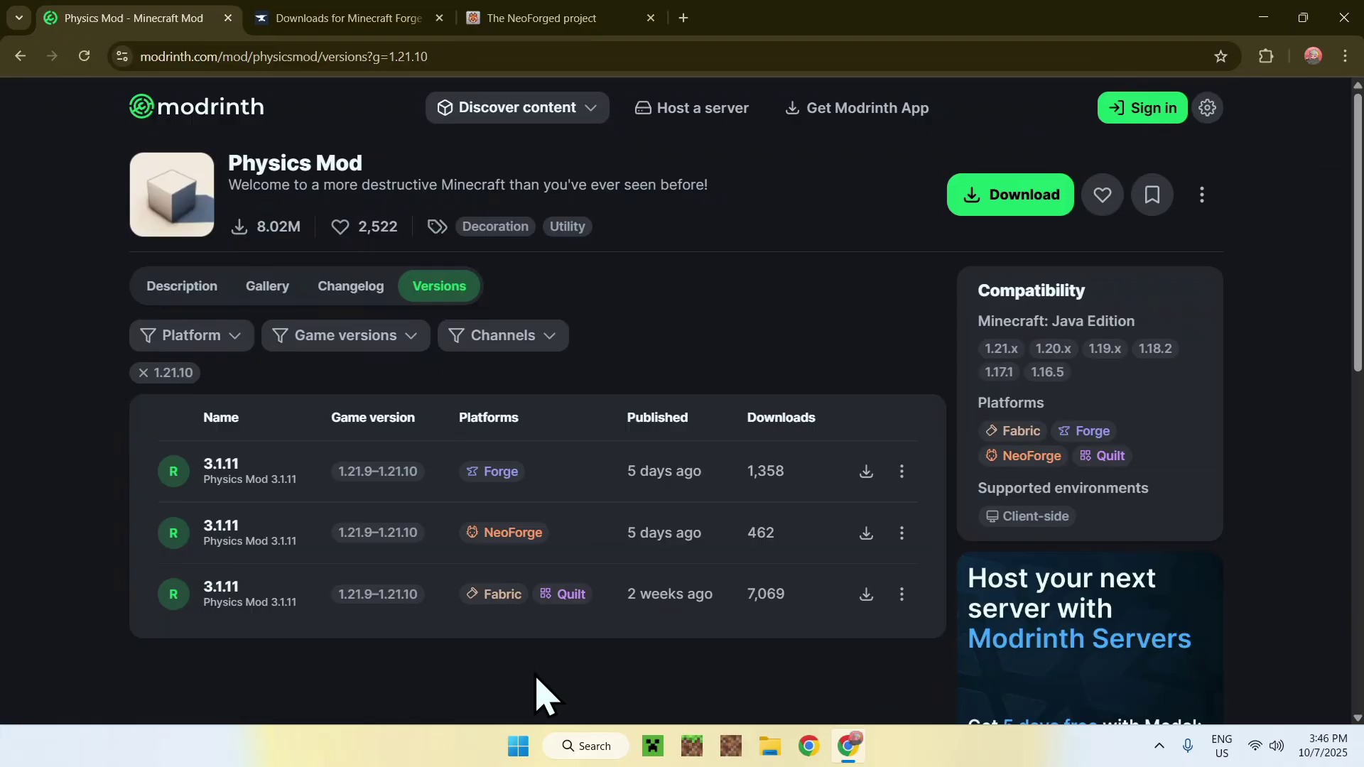
{"action": "left_click", "coordinate": [680, 20]}
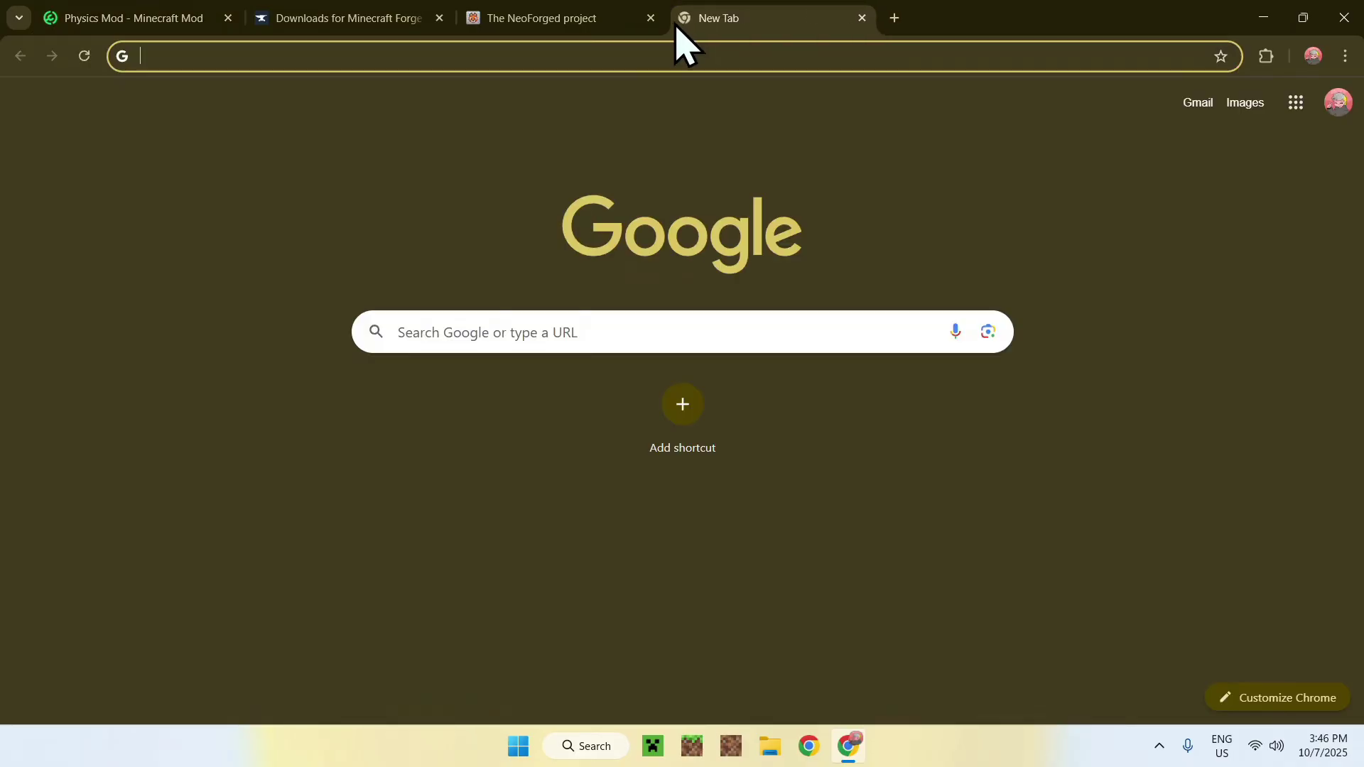
{"action": "left_click", "coordinate": [421, 329]}
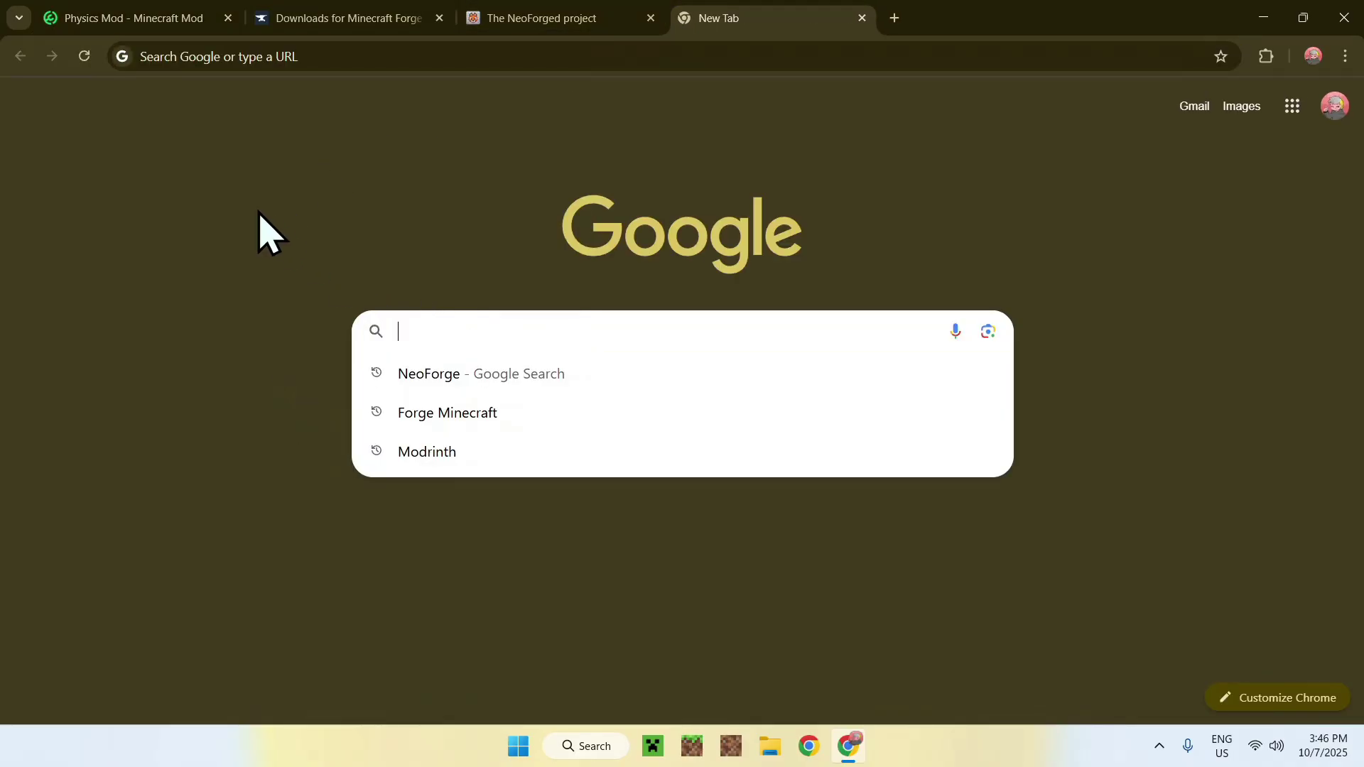
{"action": "type", "text": "QuiltMC"}
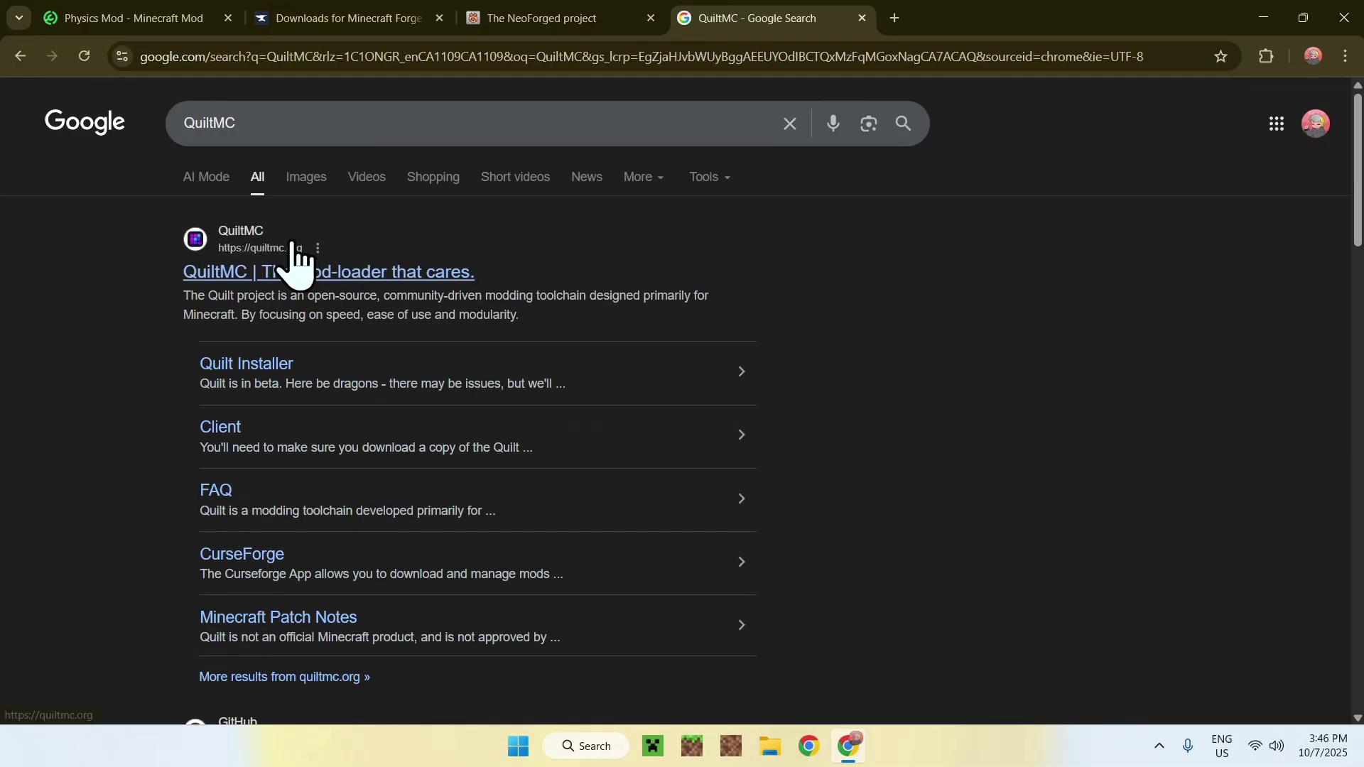
{"action": "left_click", "coordinate": [259, 274]}
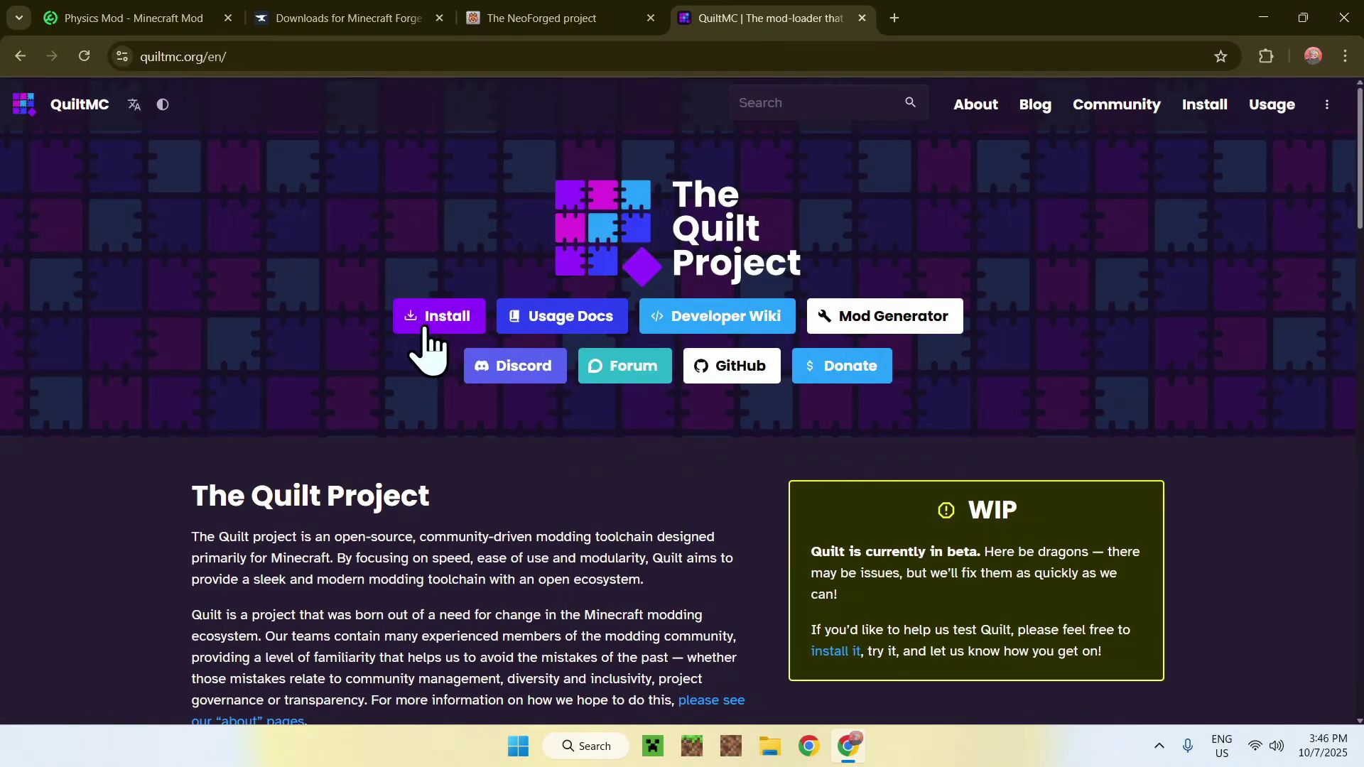
{"action": "left_click", "coordinate": [439, 339]}
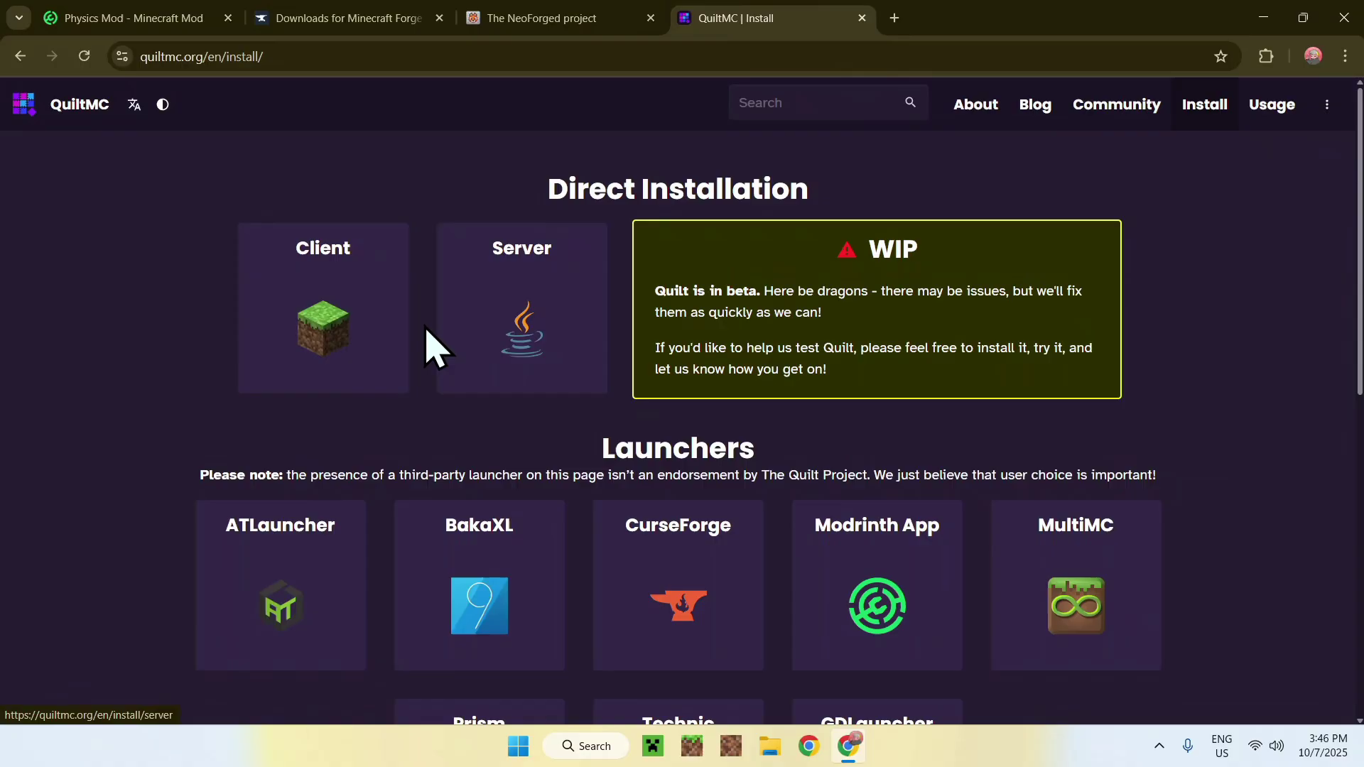
{"action": "left_click", "coordinate": [324, 391]}
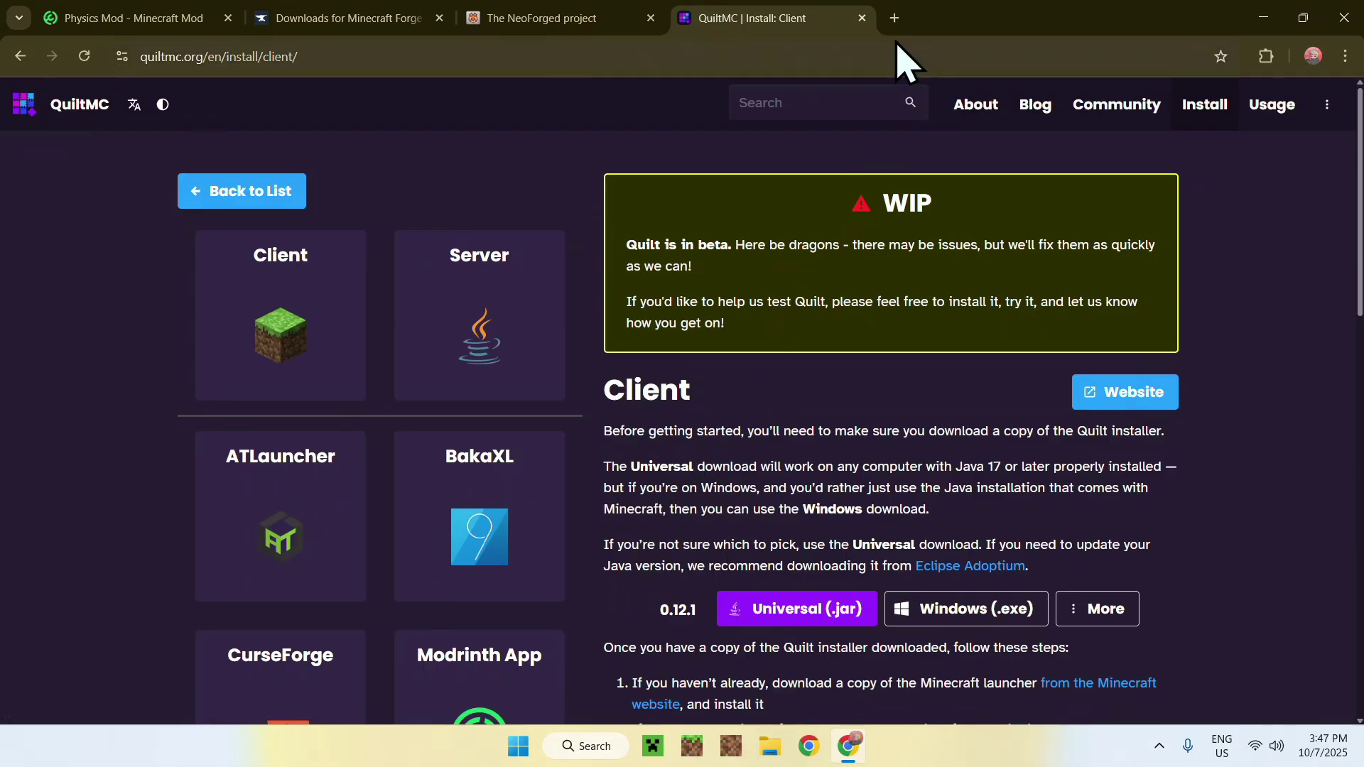
Step: Search Google for Fabric Minecraft in a new tab and open the Fabric installer download page
{"action": "left_click", "coordinate": [894, 18]}
{"action": "left_click", "coordinate": [429, 333]}
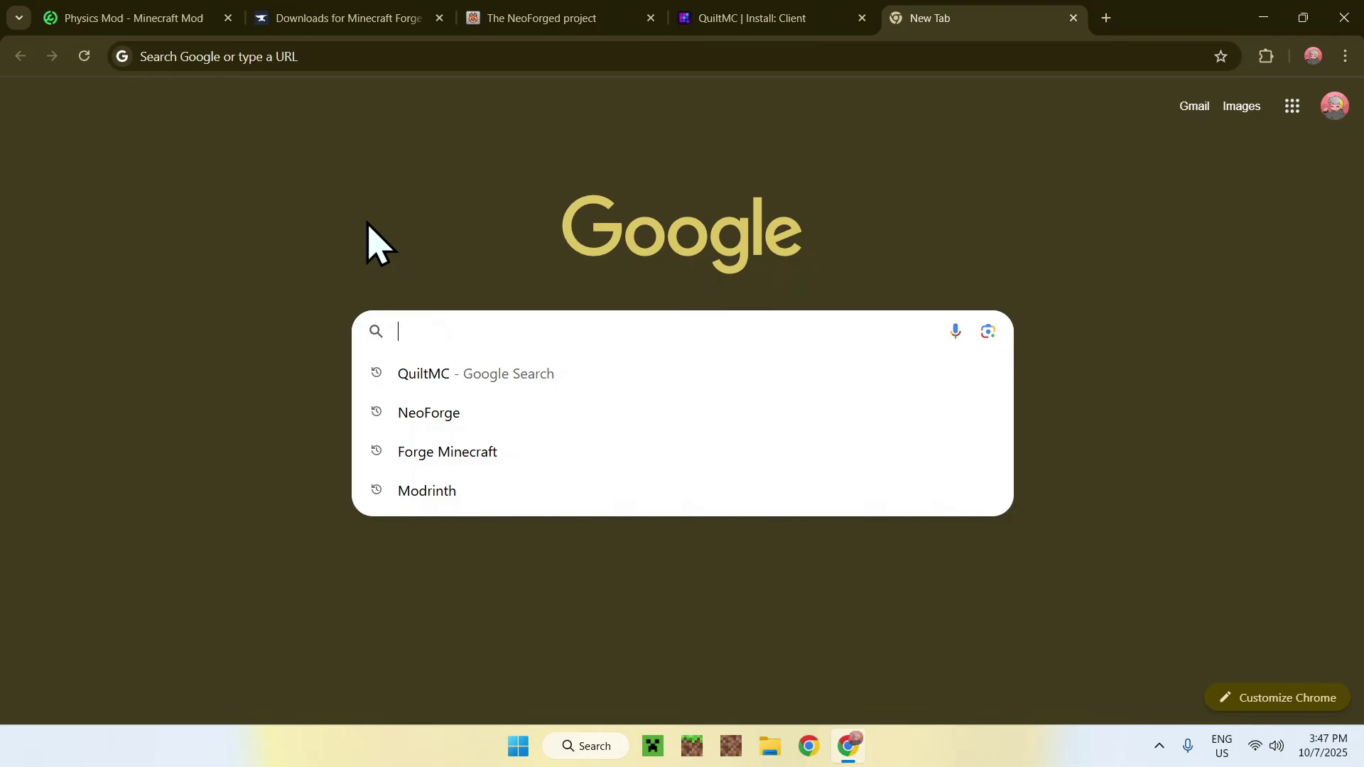
{"action": "type", "text": "Fabric Minecraft"}
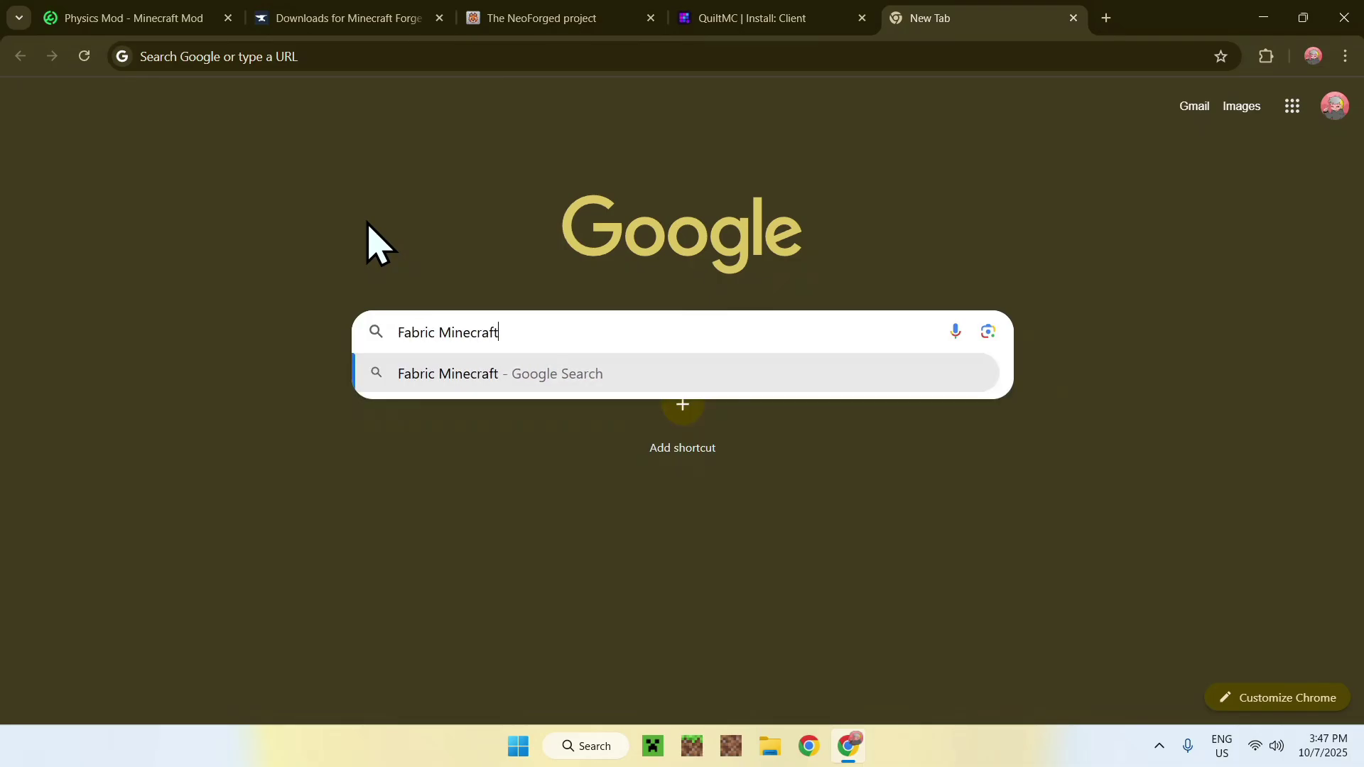
{"action": "key", "text": "Return"}
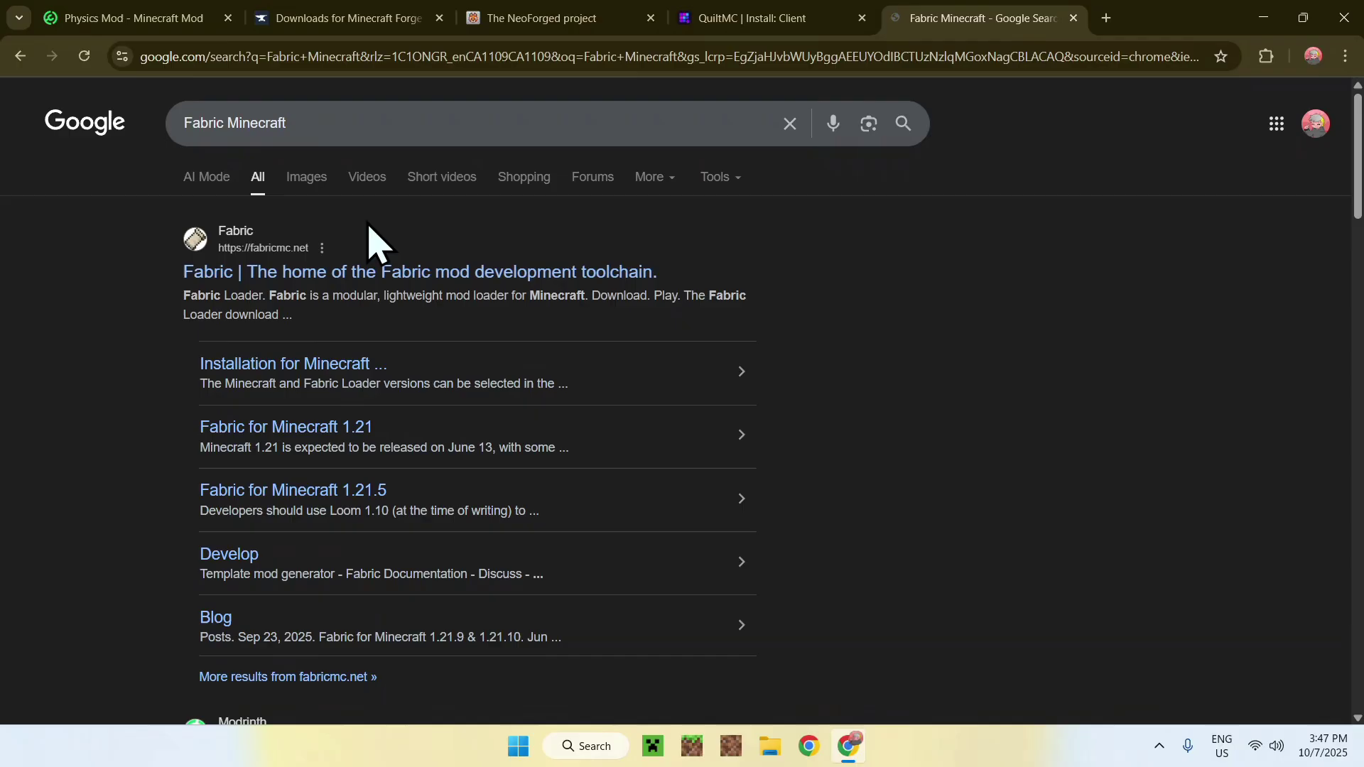
{"action": "left_click", "coordinate": [238, 276]}
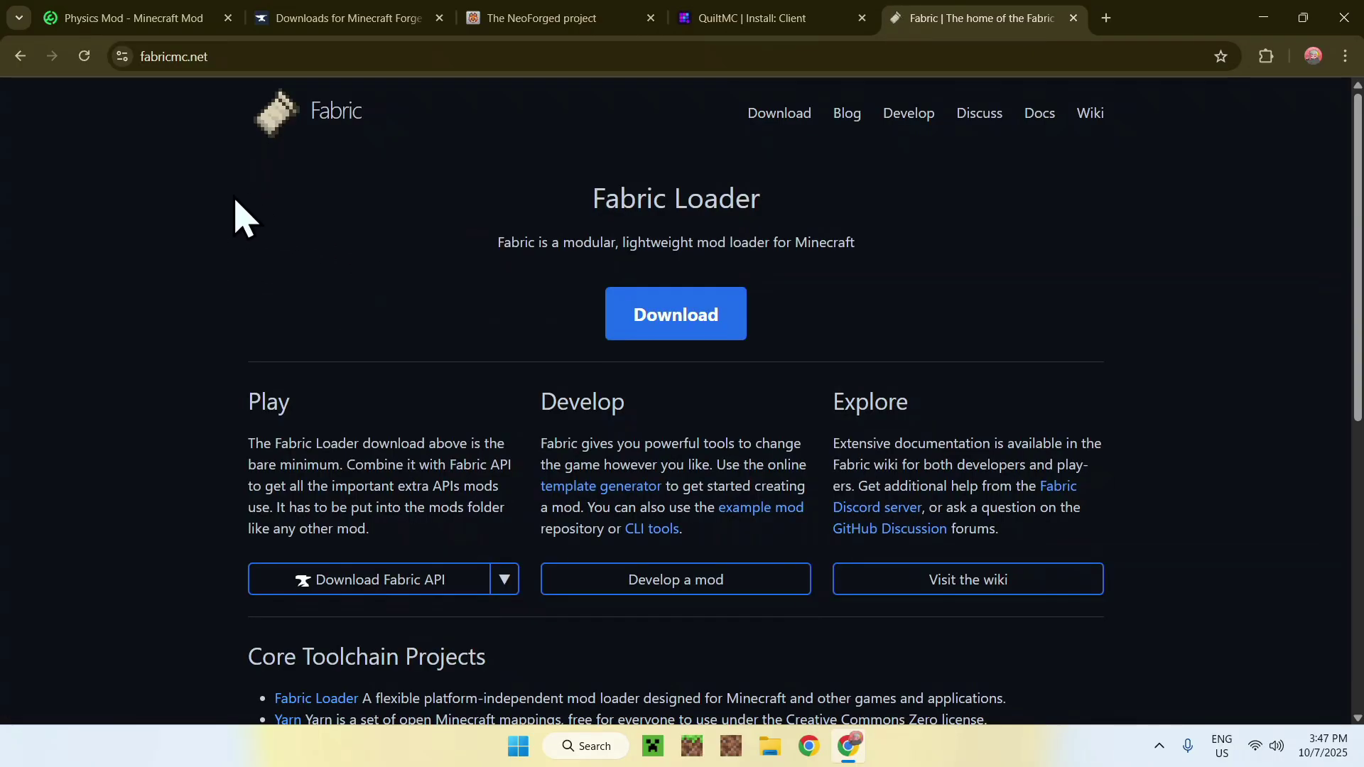
{"action": "left_click", "coordinate": [678, 330]}
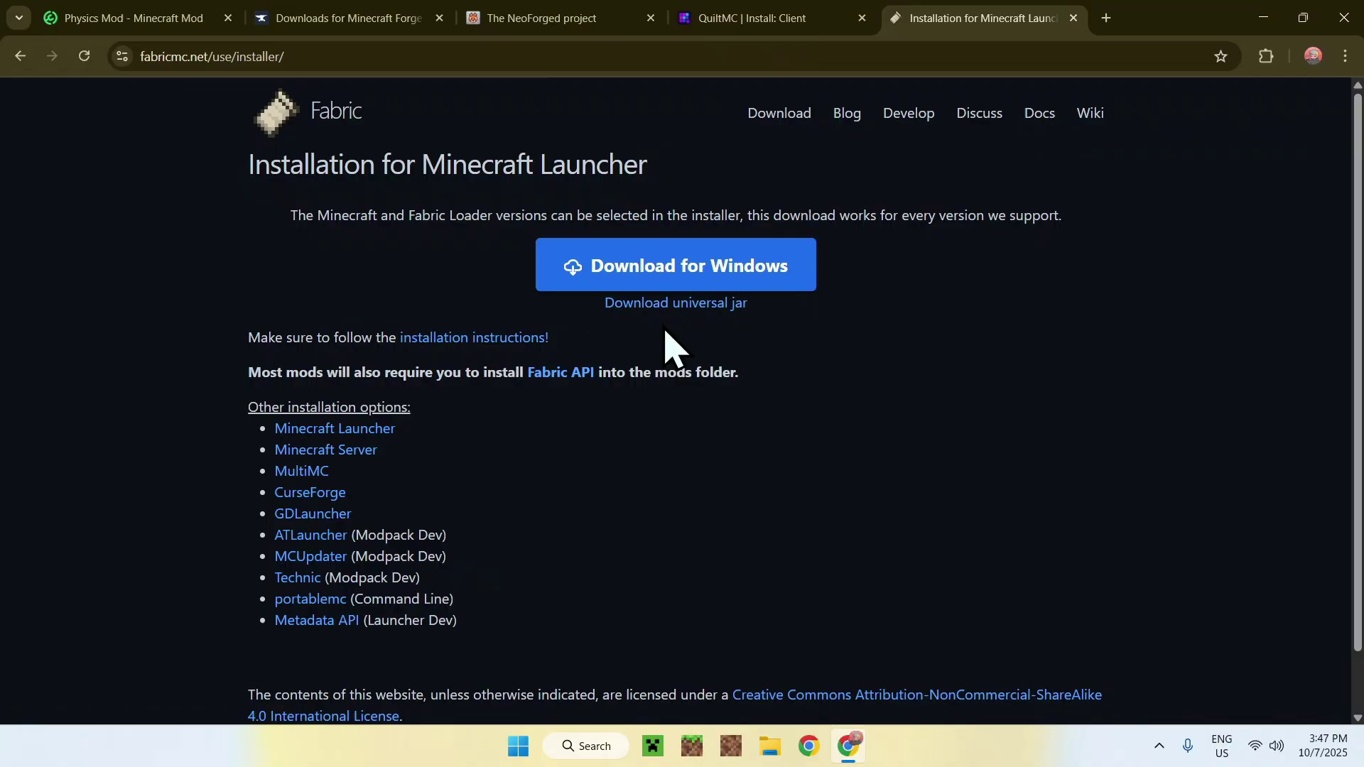
Step: Download the Fabric/Quilt build of Physics Mod 3.1.11 from Modrinth and check its version page for dependencies
{"action": "left_click", "coordinate": [120, 23]}
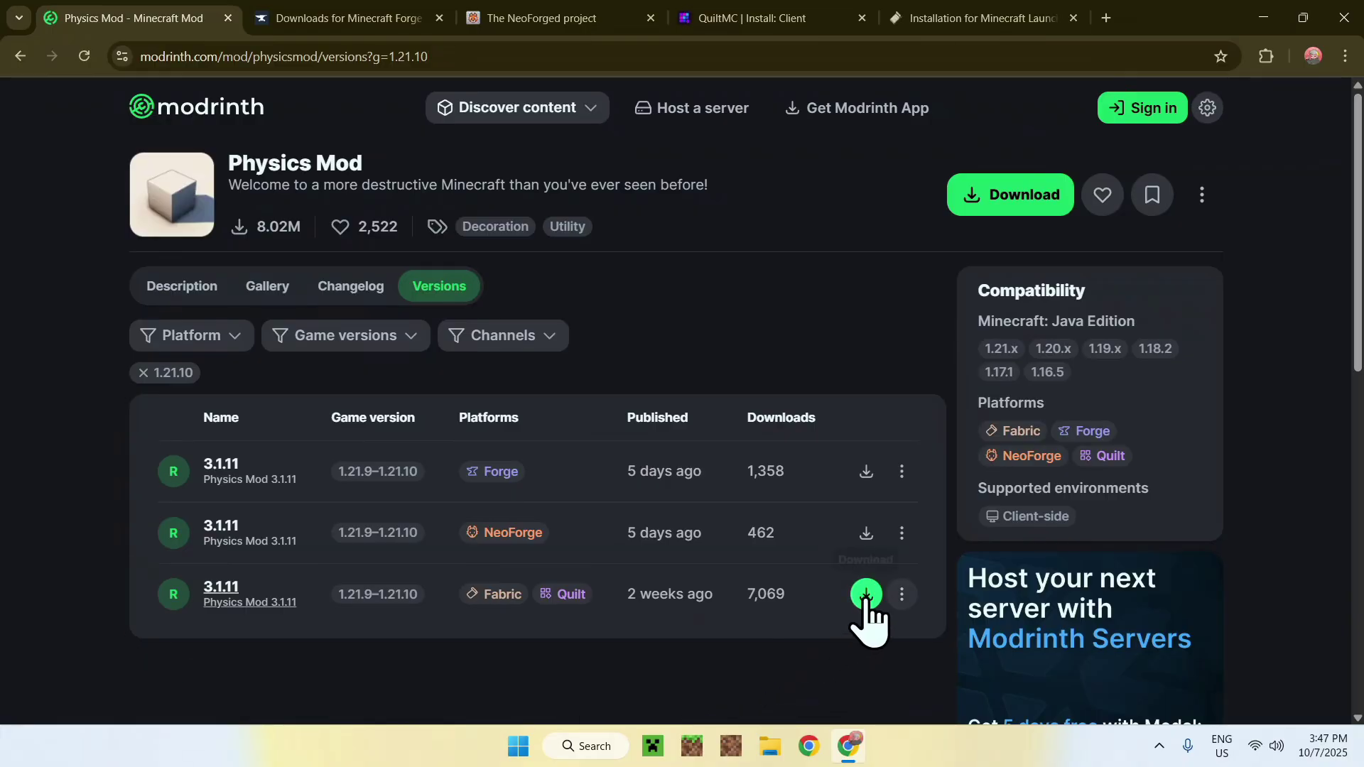
{"action": "left_click", "coordinate": [866, 596]}
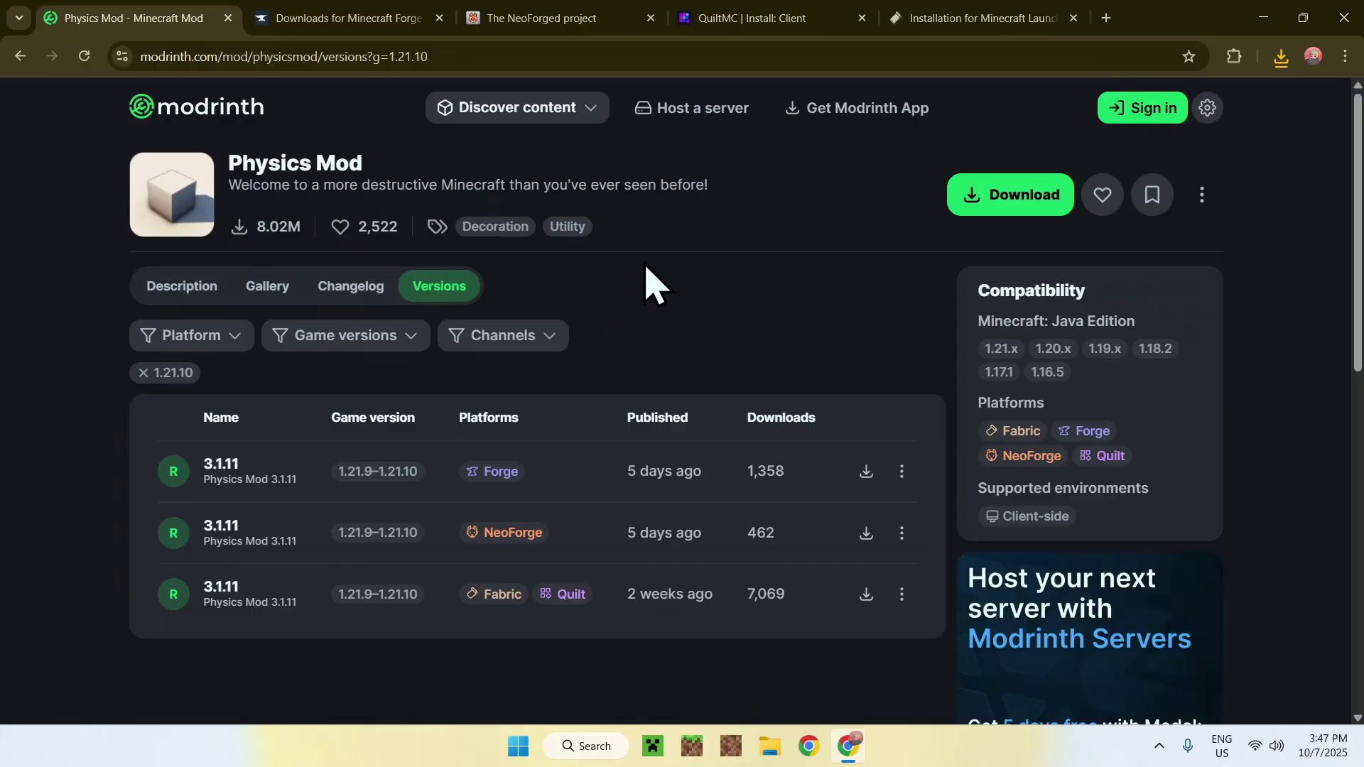
{"action": "left_click", "coordinate": [226, 604]}
{"action": "scroll", "coordinate": [54, 502], "scroll_direction": "down", "scroll_amount": 1}
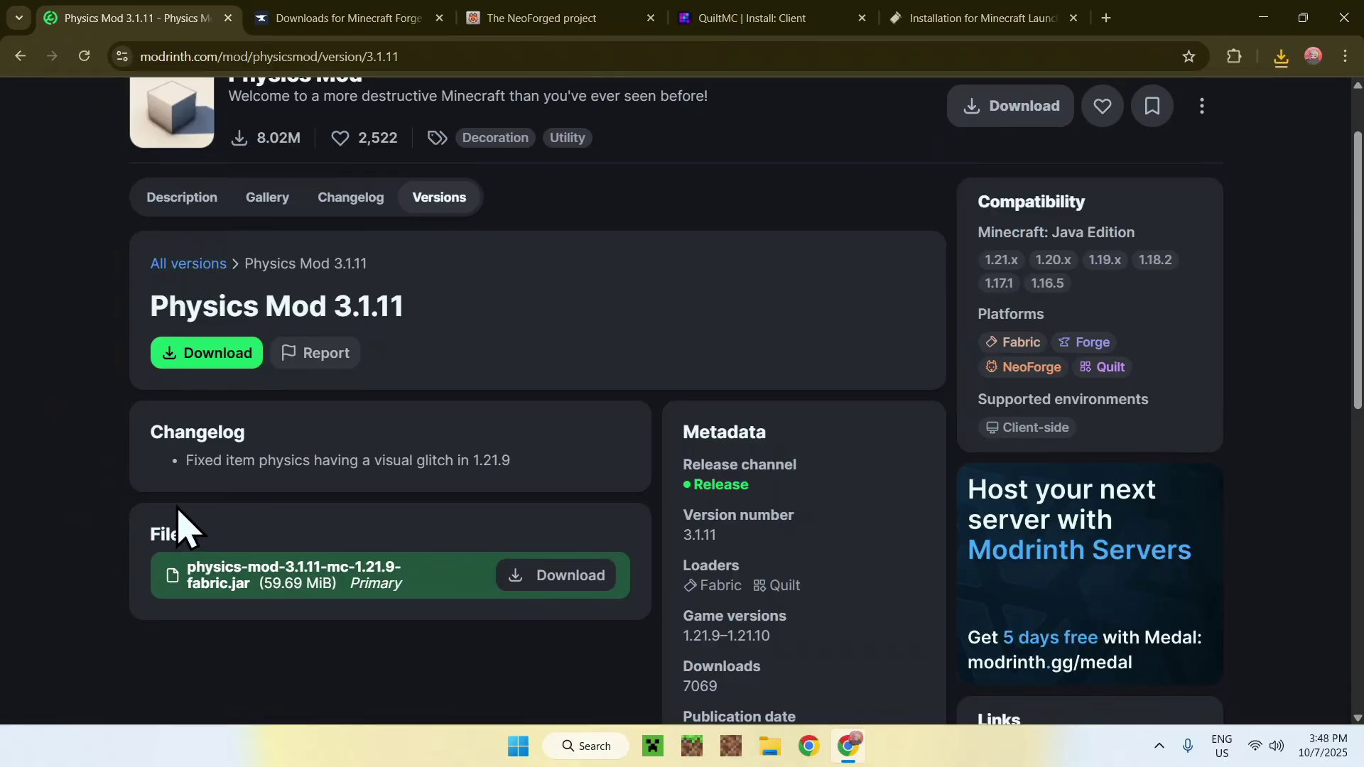
{"action": "scroll", "coordinate": [48, 490], "scroll_direction": "up", "scroll_amount": 2}
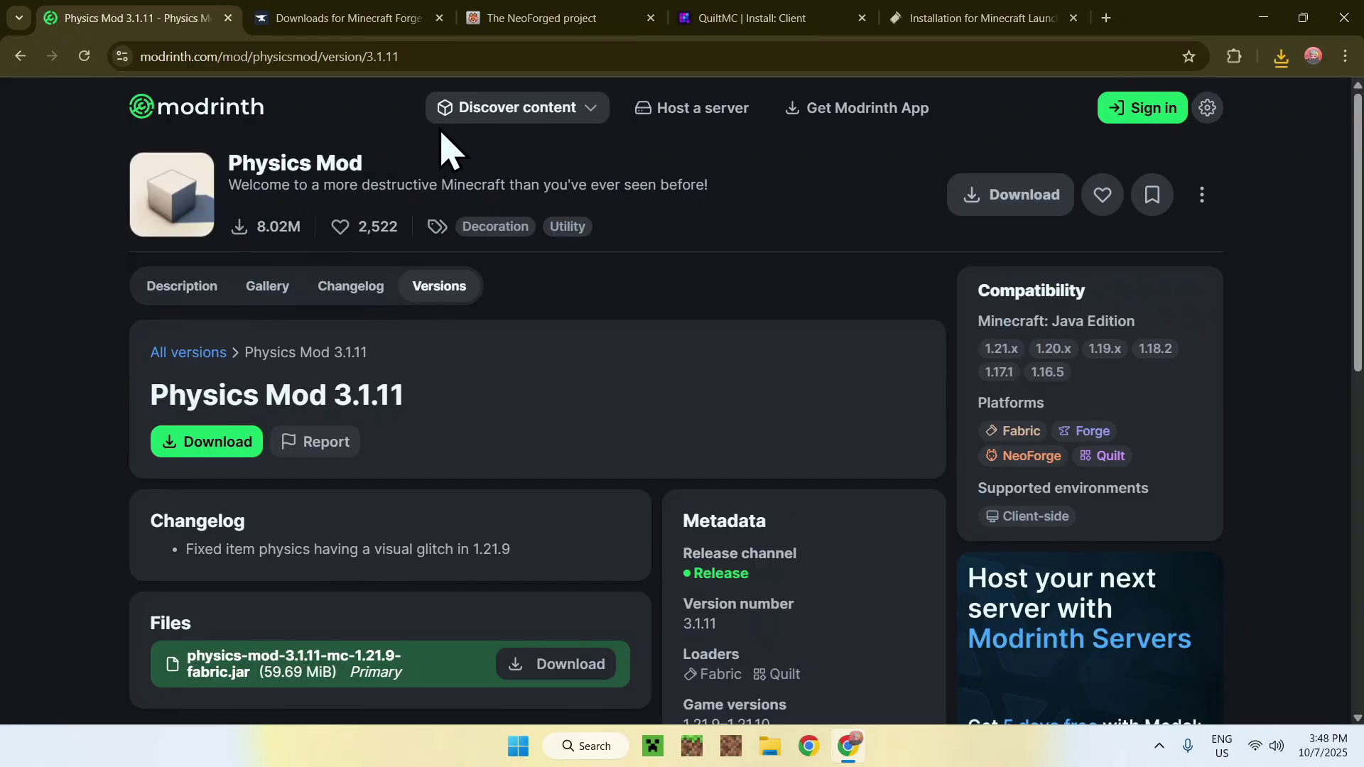
Step: Find Fabric API in the Modrinth mods list and open its version list
{"action": "left_click", "coordinate": [501, 114]}
{"action": "left_click", "coordinate": [523, 158]}
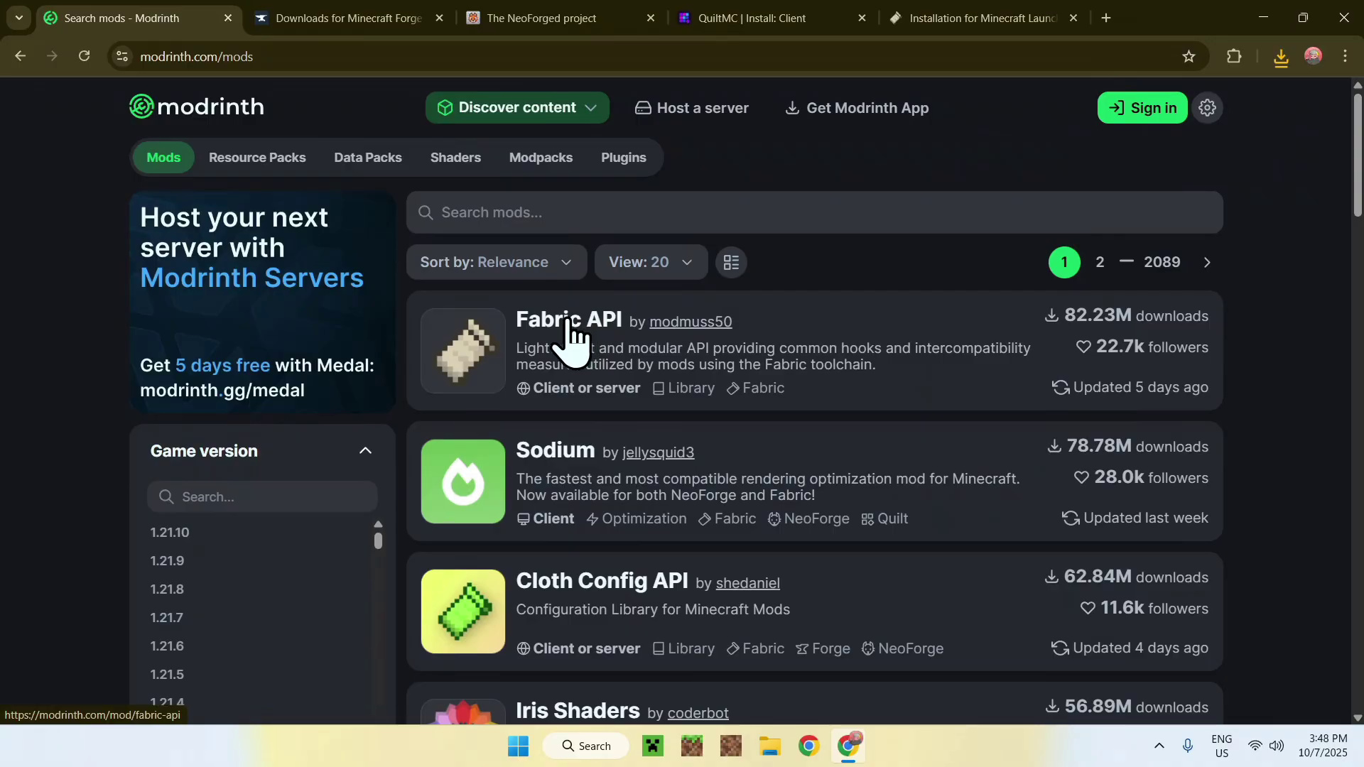
{"action": "left_click", "coordinate": [574, 329]}
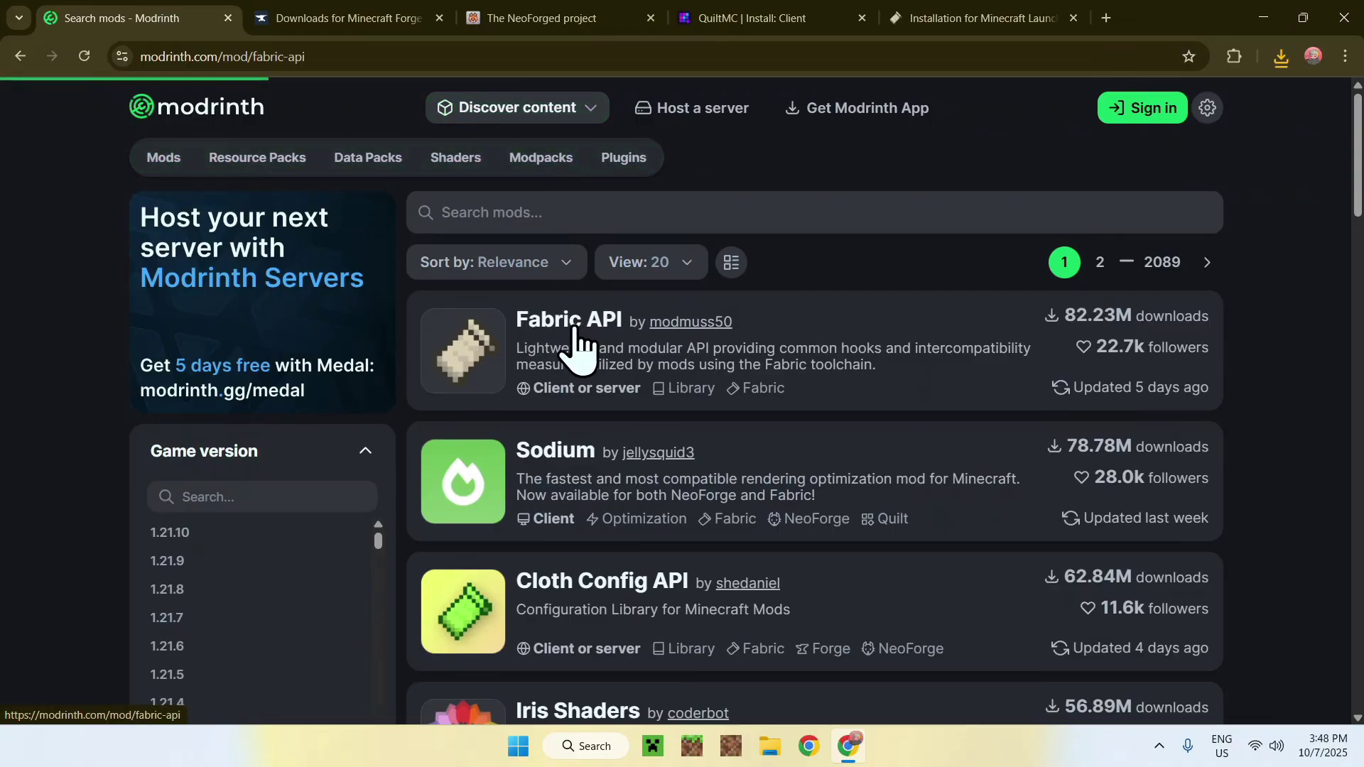
{"action": "left_click", "coordinate": [366, 312]}
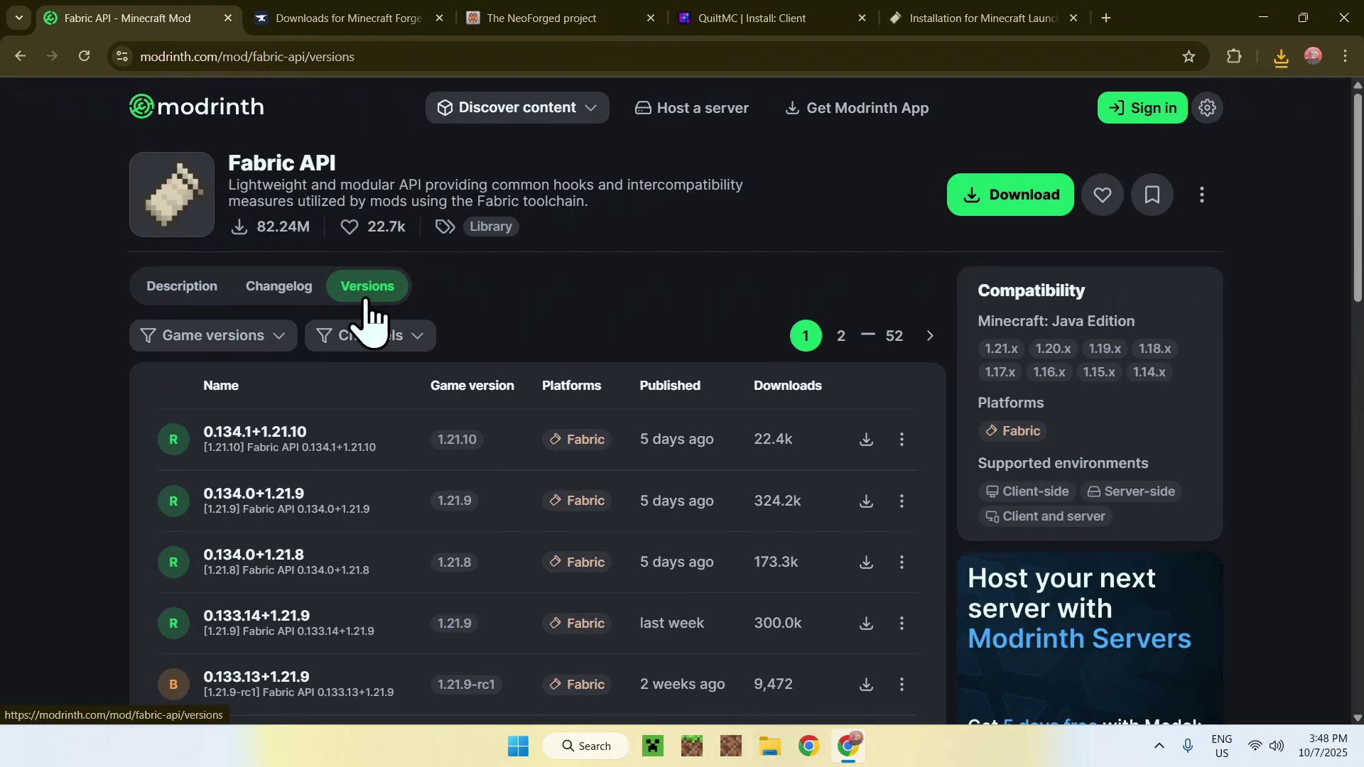
Step: Filter the Fabric API versions to game version 1.21.10, download 0.134.1+1.21.10 and check the recent downloads
{"action": "left_click", "coordinate": [204, 343]}
{"action": "left_click", "coordinate": [155, 427]}
{"action": "left_click", "coordinate": [97, 320]}
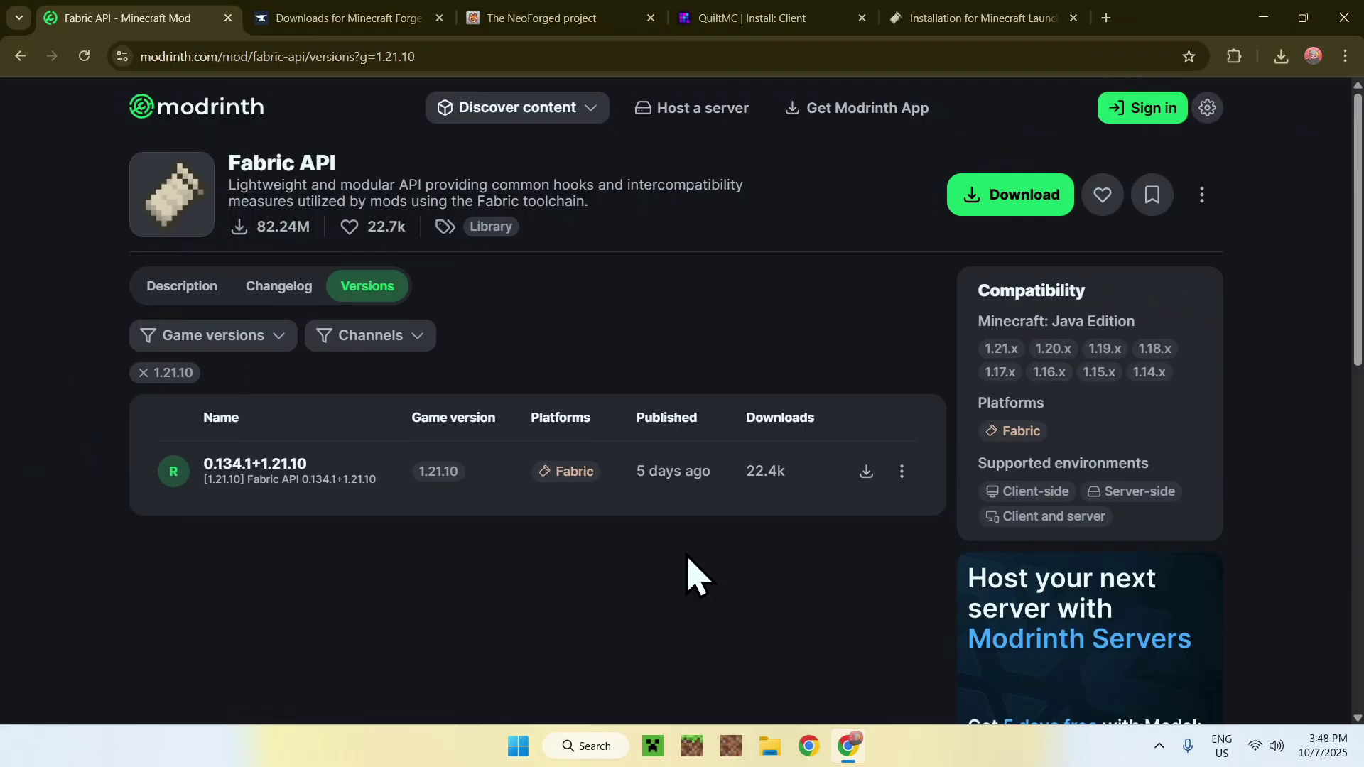
{"action": "left_click", "coordinate": [866, 472]}
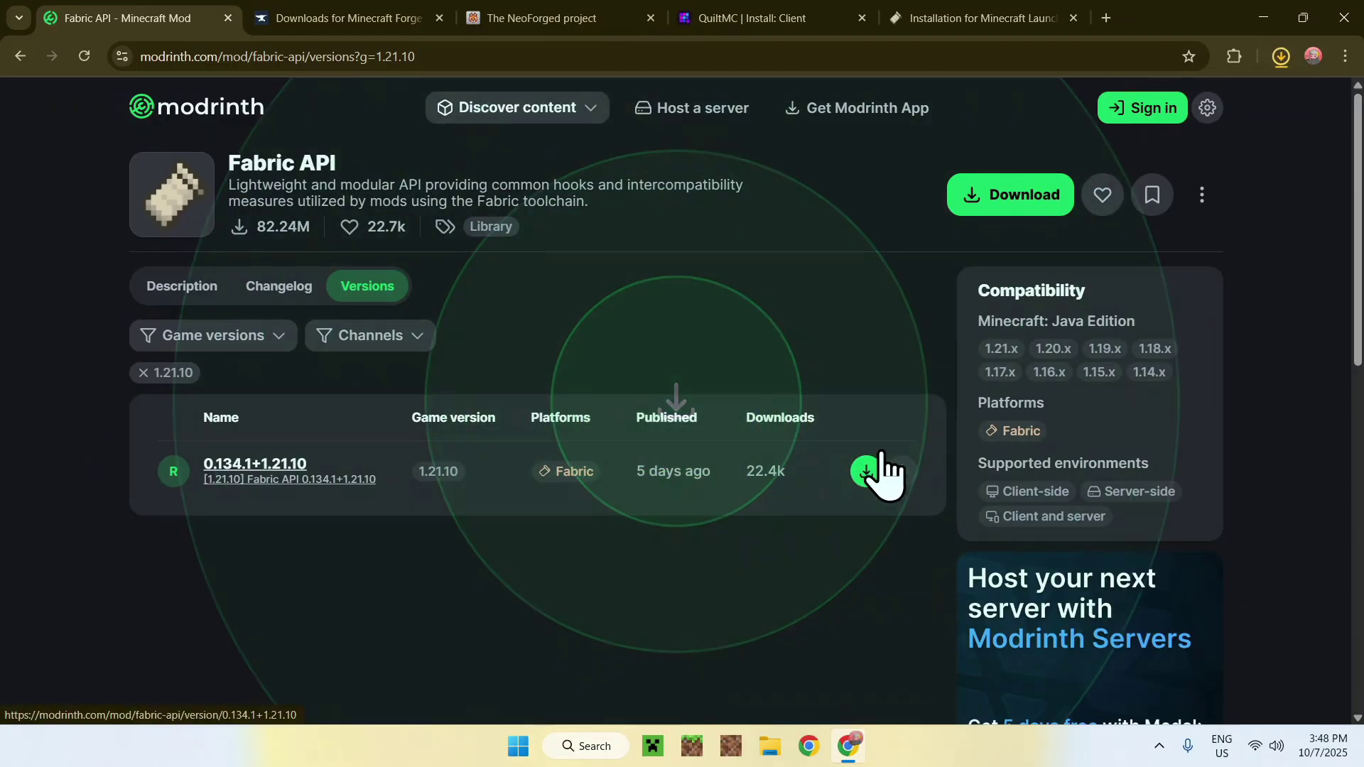
{"action": "left_click", "coordinate": [1281, 57]}
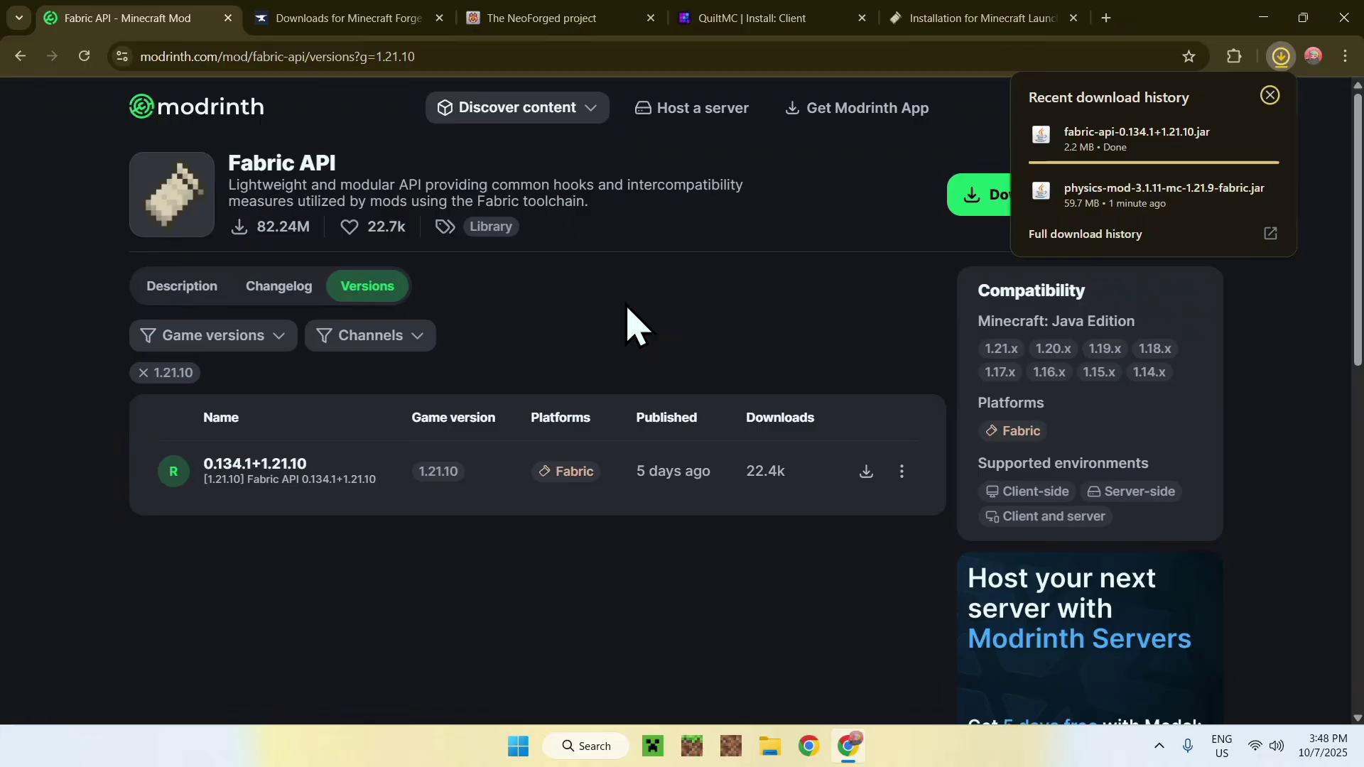
Step: Open the Iris Shaders version 1.9.4+1.21.8-fabric from the mods list and examine its required dependencies
{"action": "left_click", "coordinate": [517, 155]}
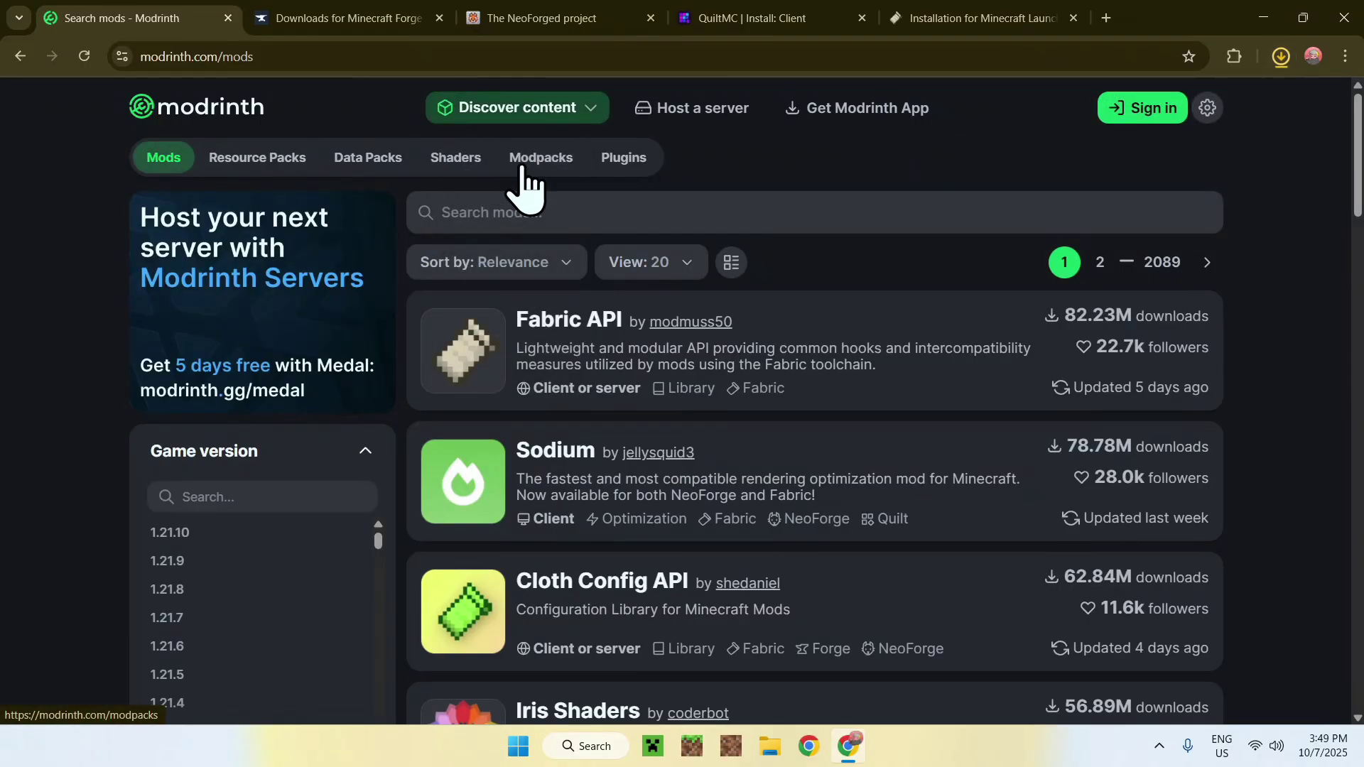
{"action": "scroll", "coordinate": [568, 242], "scroll_direction": "down", "scroll_amount": 5}
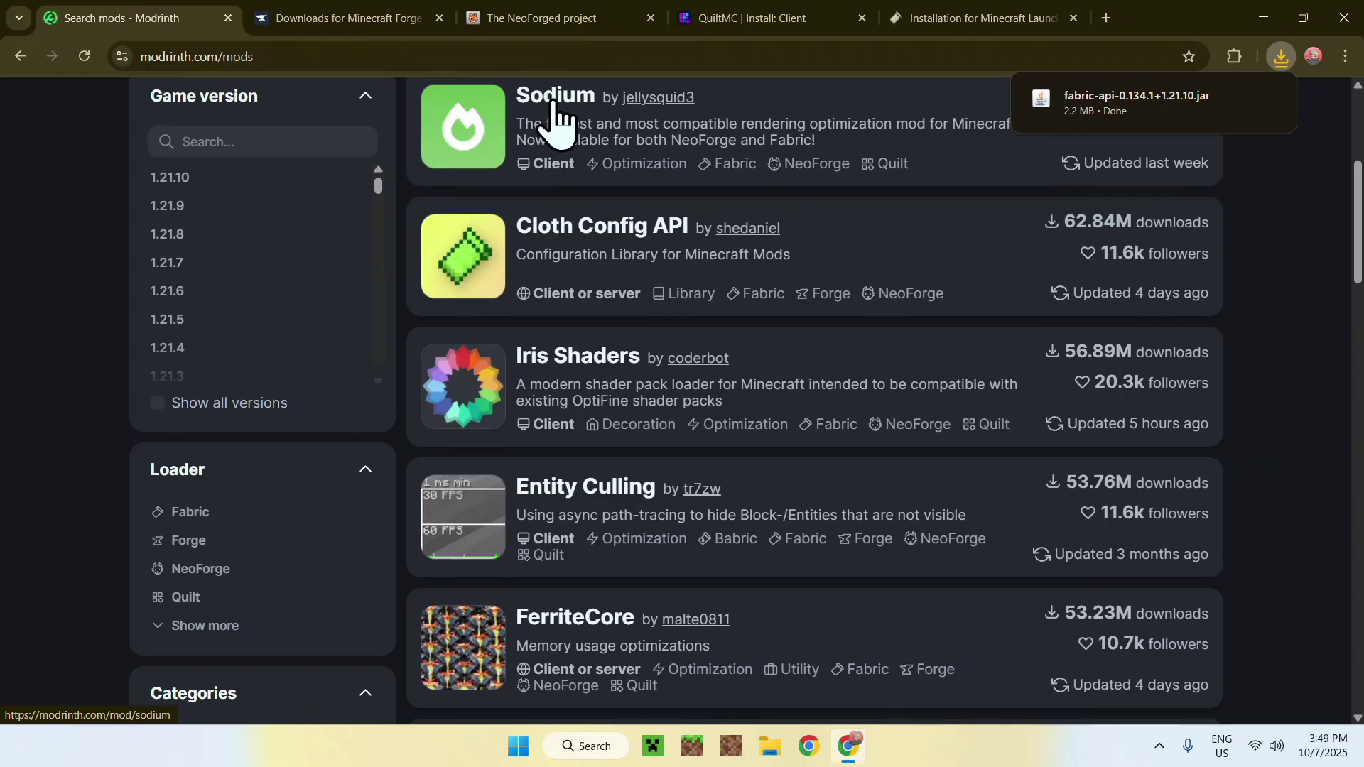
{"action": "left_click", "coordinate": [575, 366]}
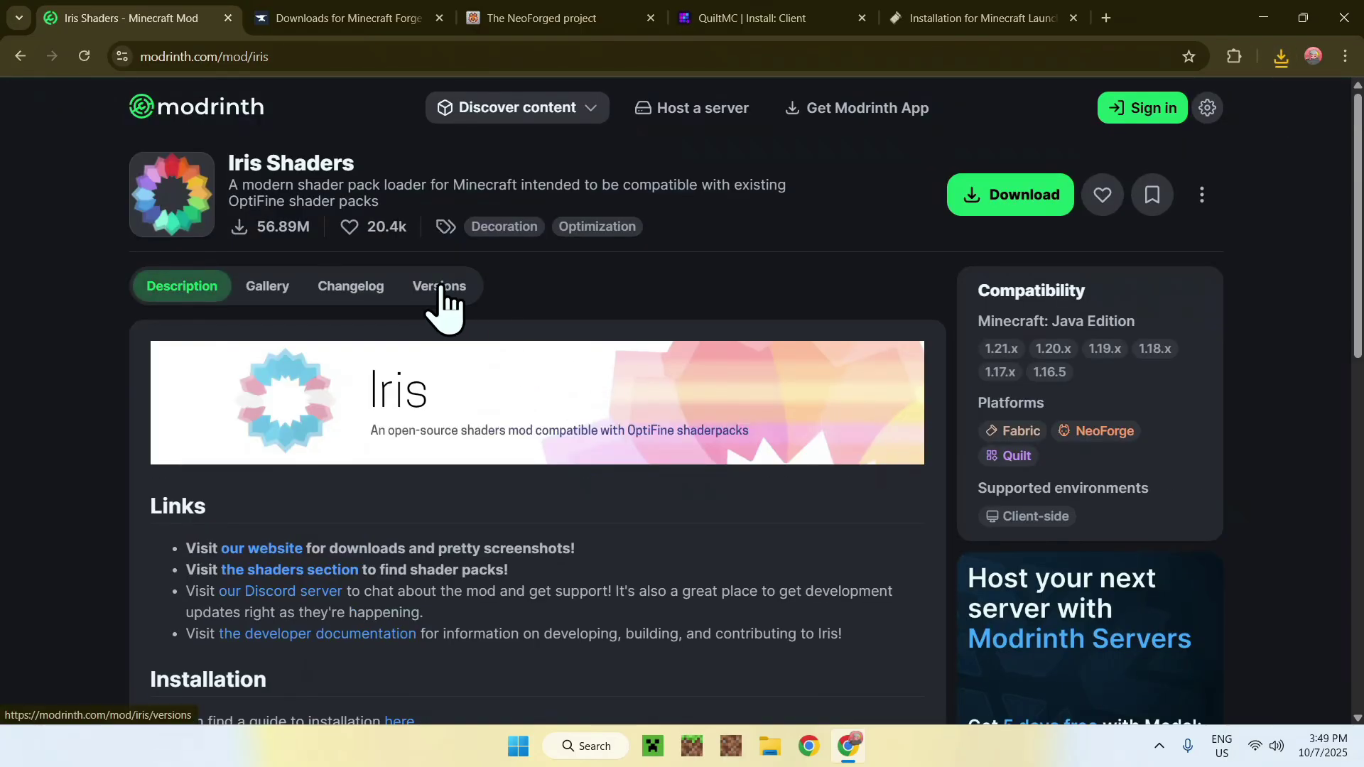
{"action": "left_click", "coordinate": [439, 287]}
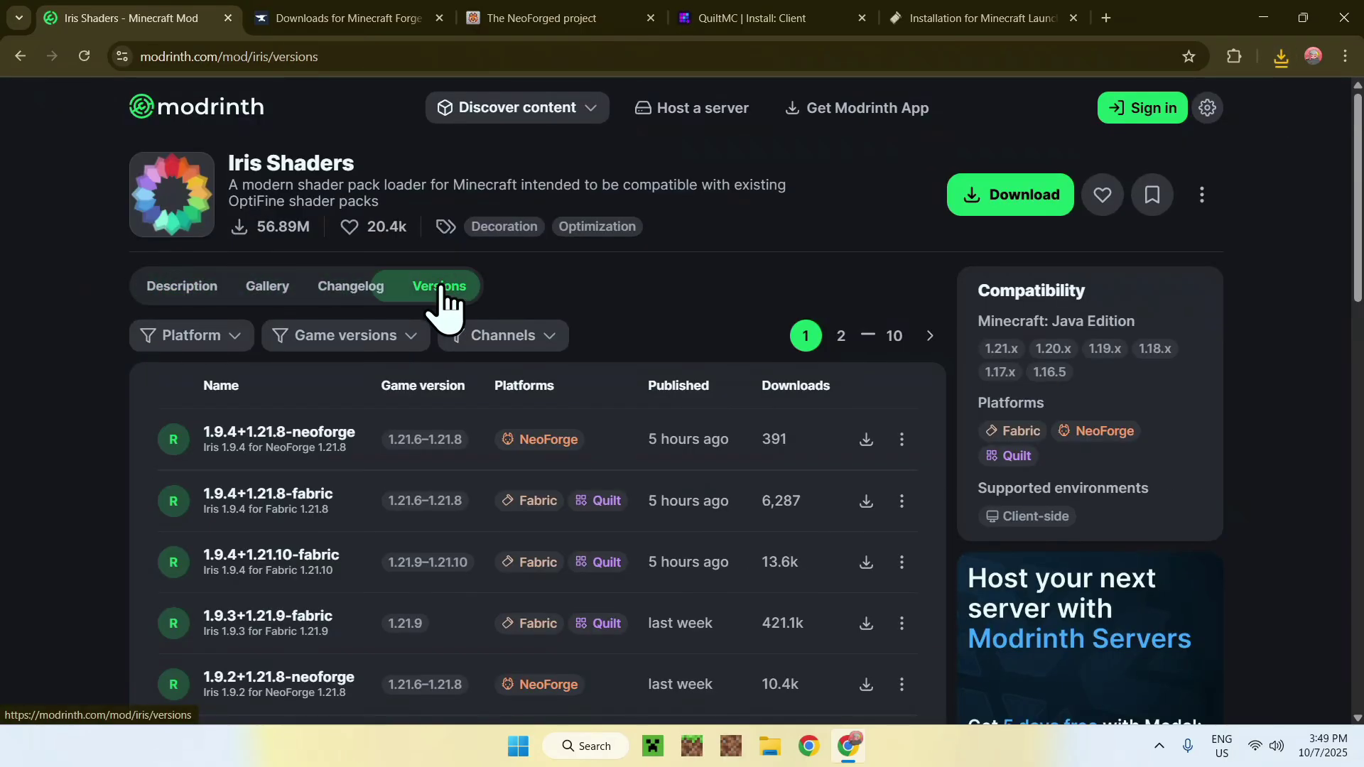
{"action": "left_click", "coordinate": [253, 496]}
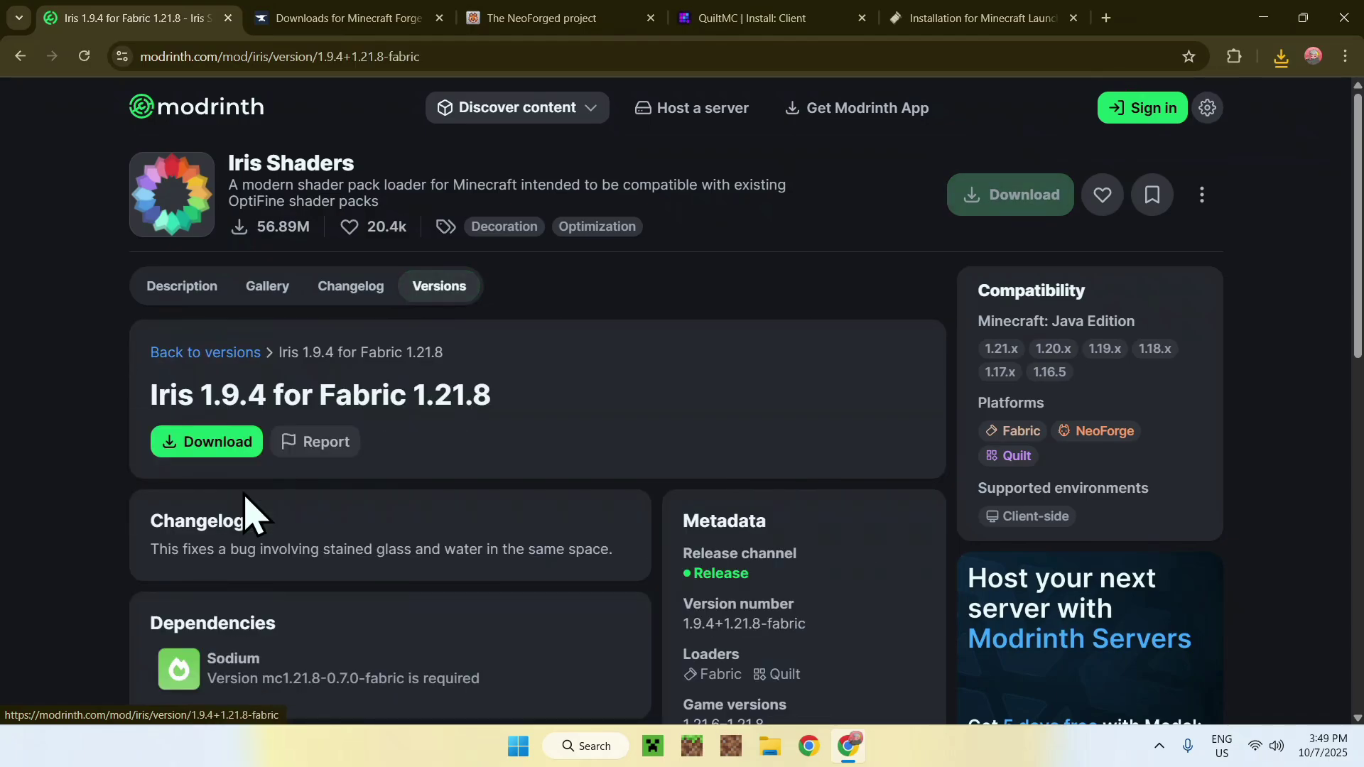
{"action": "scroll", "coordinate": [105, 569], "scroll_direction": "down", "scroll_amount": 1}
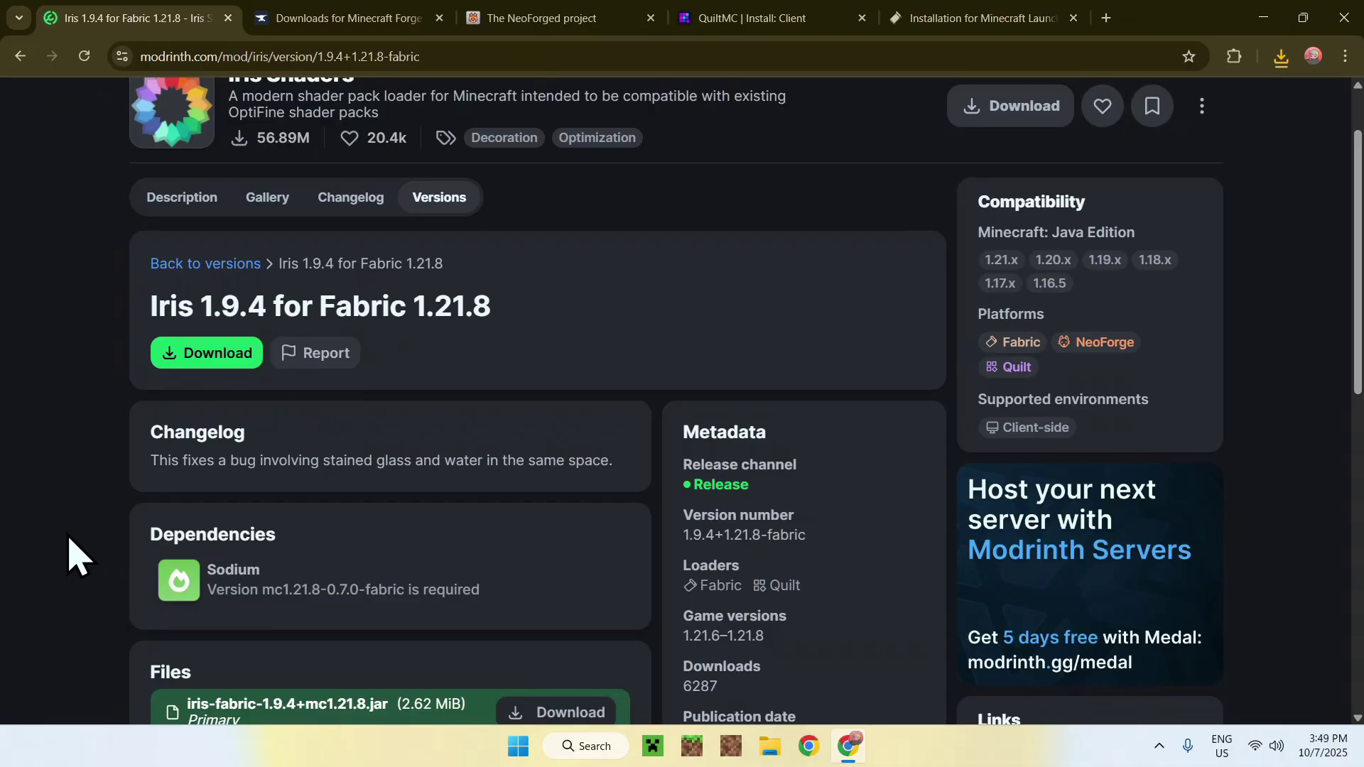
Step: Download the Windows Fabric installer from the Fabric website, check the recent downloads, and close the browser
{"action": "scroll", "coordinate": [77, 558], "scroll_direction": "up", "scroll_amount": 1}
{"action": "scroll", "coordinate": [77, 557], "scroll_direction": "up", "scroll_amount": 1}
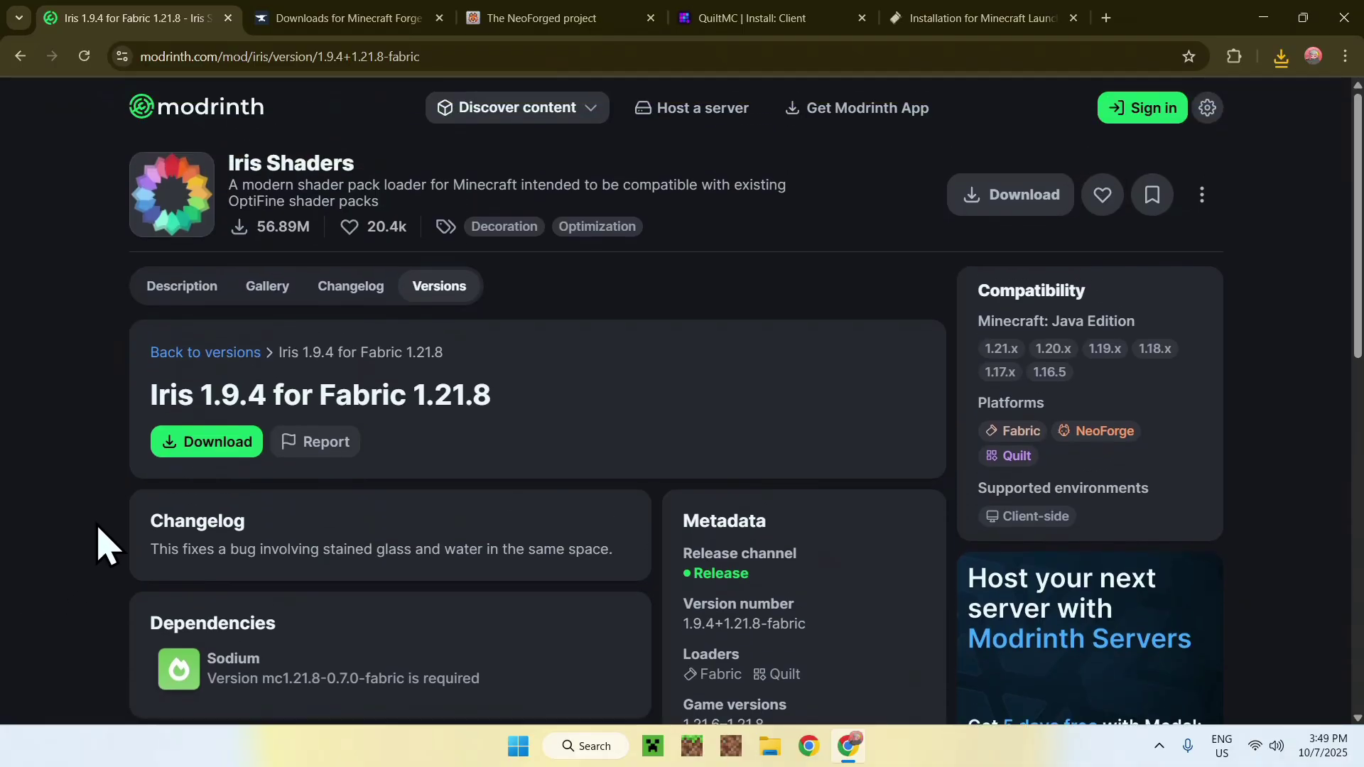
{"action": "left_click", "coordinate": [1280, 56]}
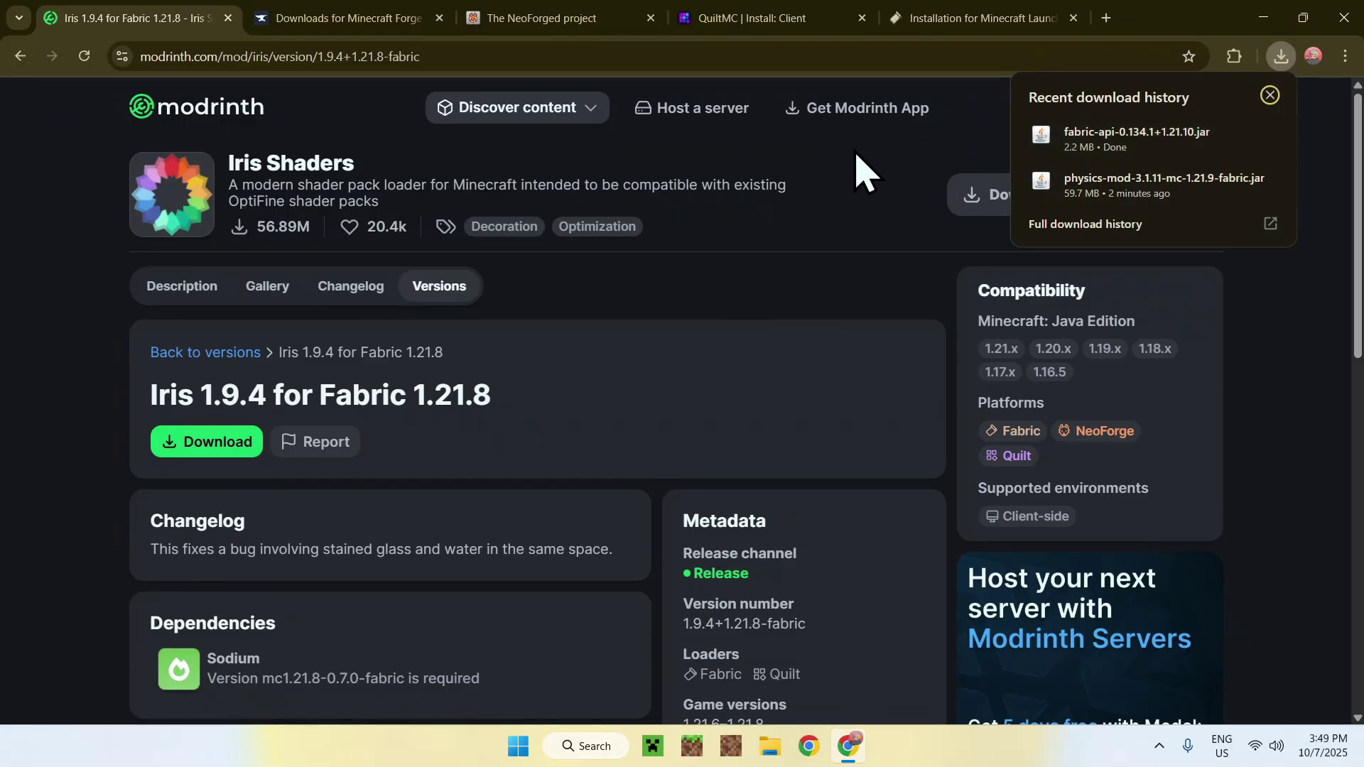
{"action": "left_click", "coordinate": [969, 20]}
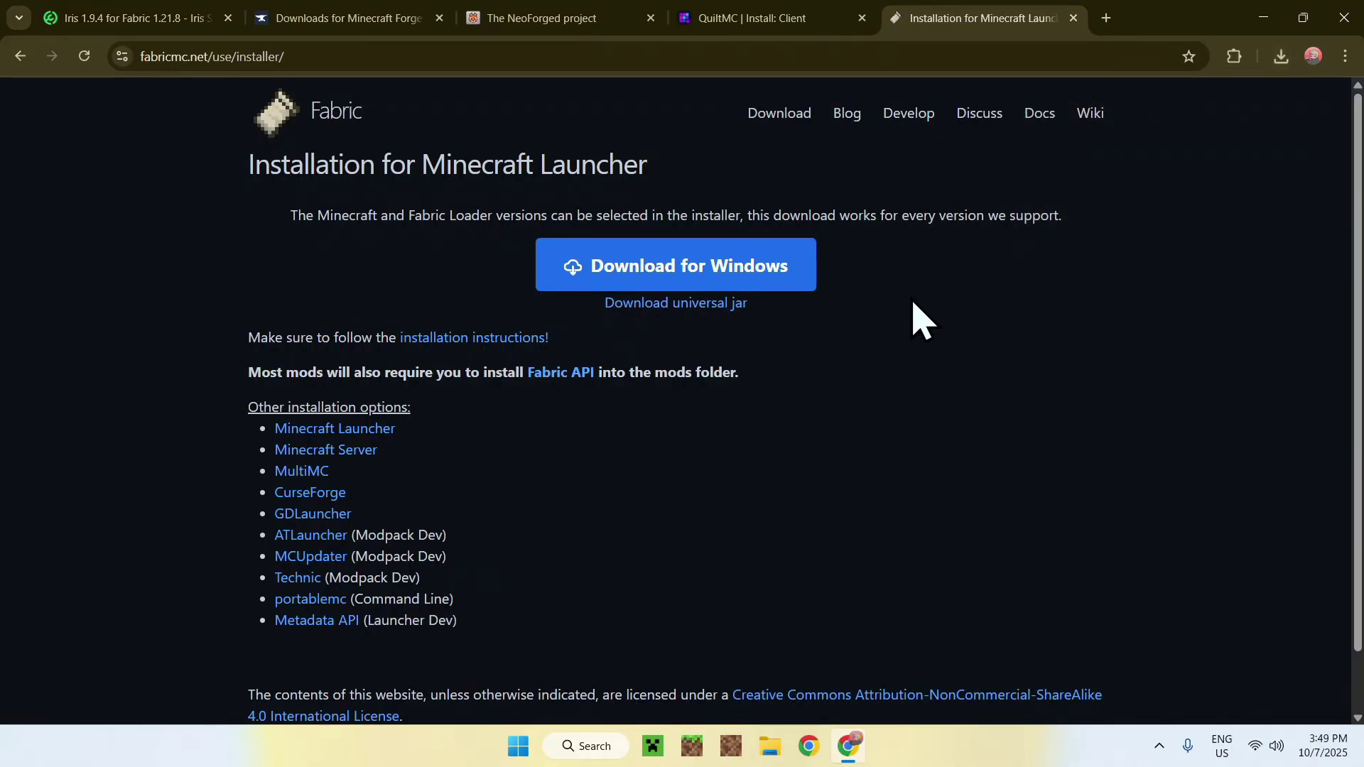
{"action": "left_click", "coordinate": [678, 284]}
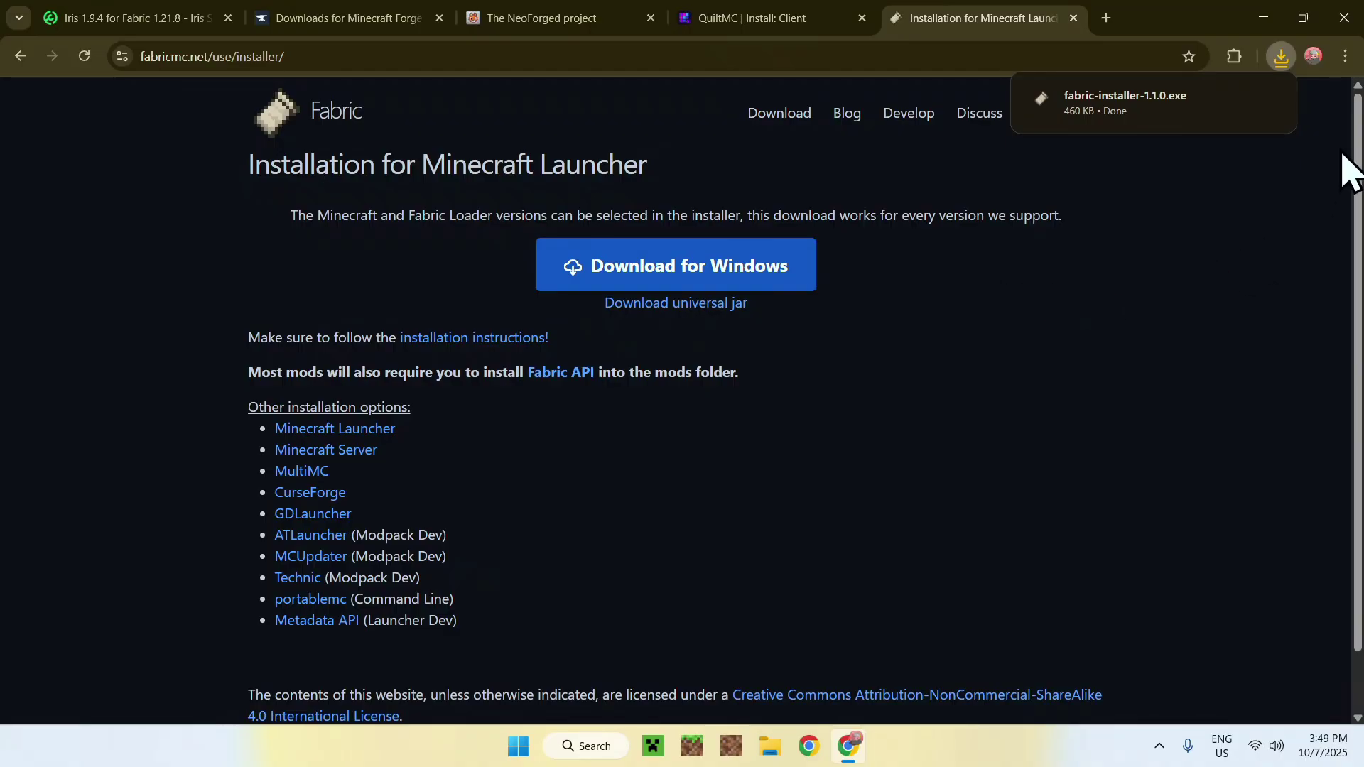
{"action": "left_click", "coordinate": [1281, 56]}
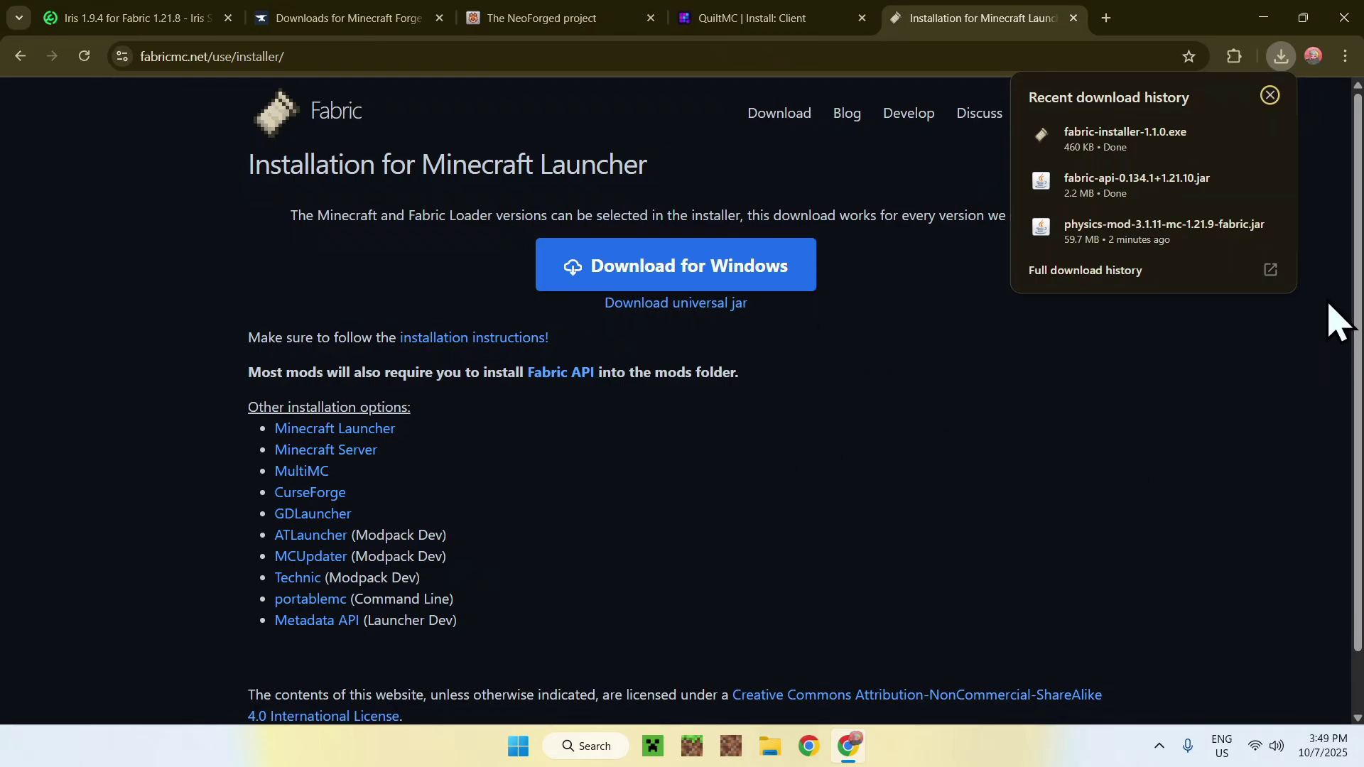
{"action": "left_click", "coordinate": [1347, 23]}
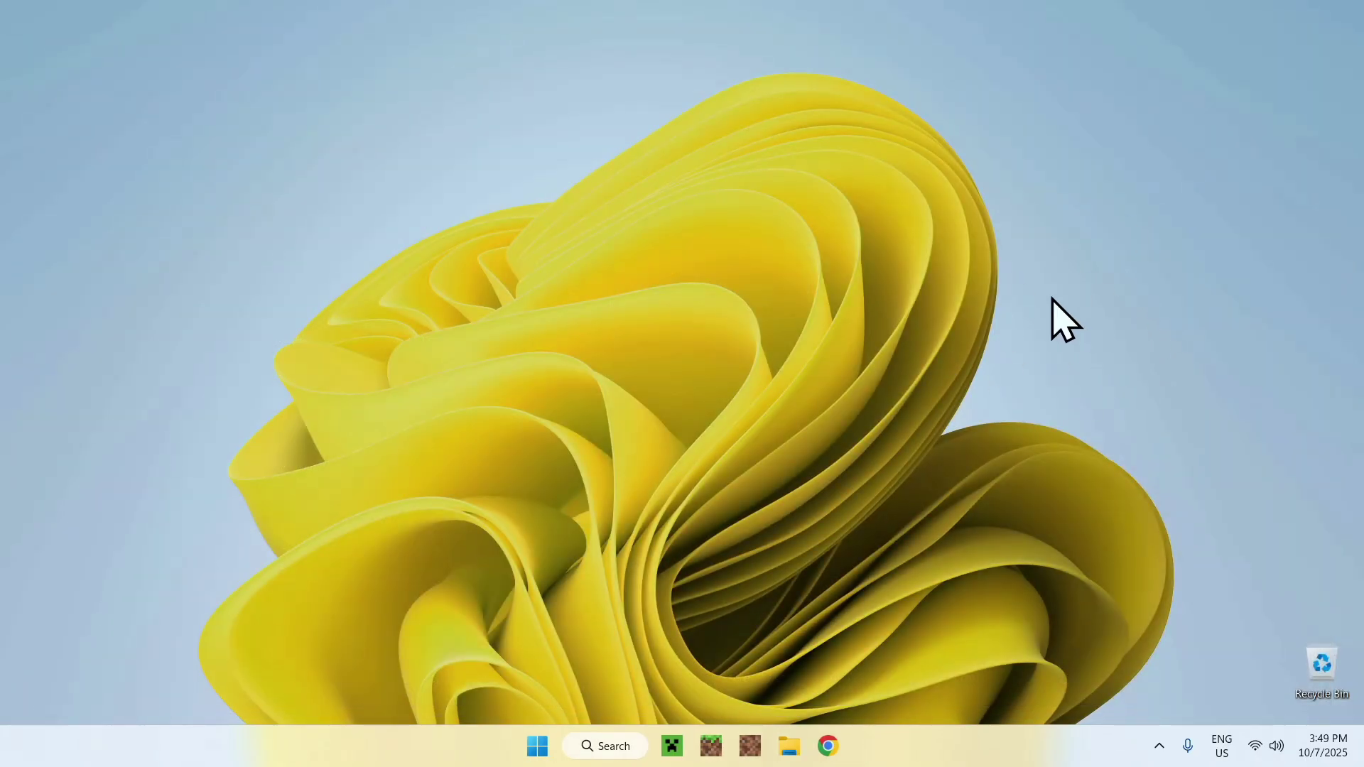
Step: Run fabric-installer-1.1.0.exe from the Downloads folder and install Fabric Loader 0.17.2 for Minecraft 1.21.10, then close the installer
{"action": "left_click", "coordinate": [787, 744]}
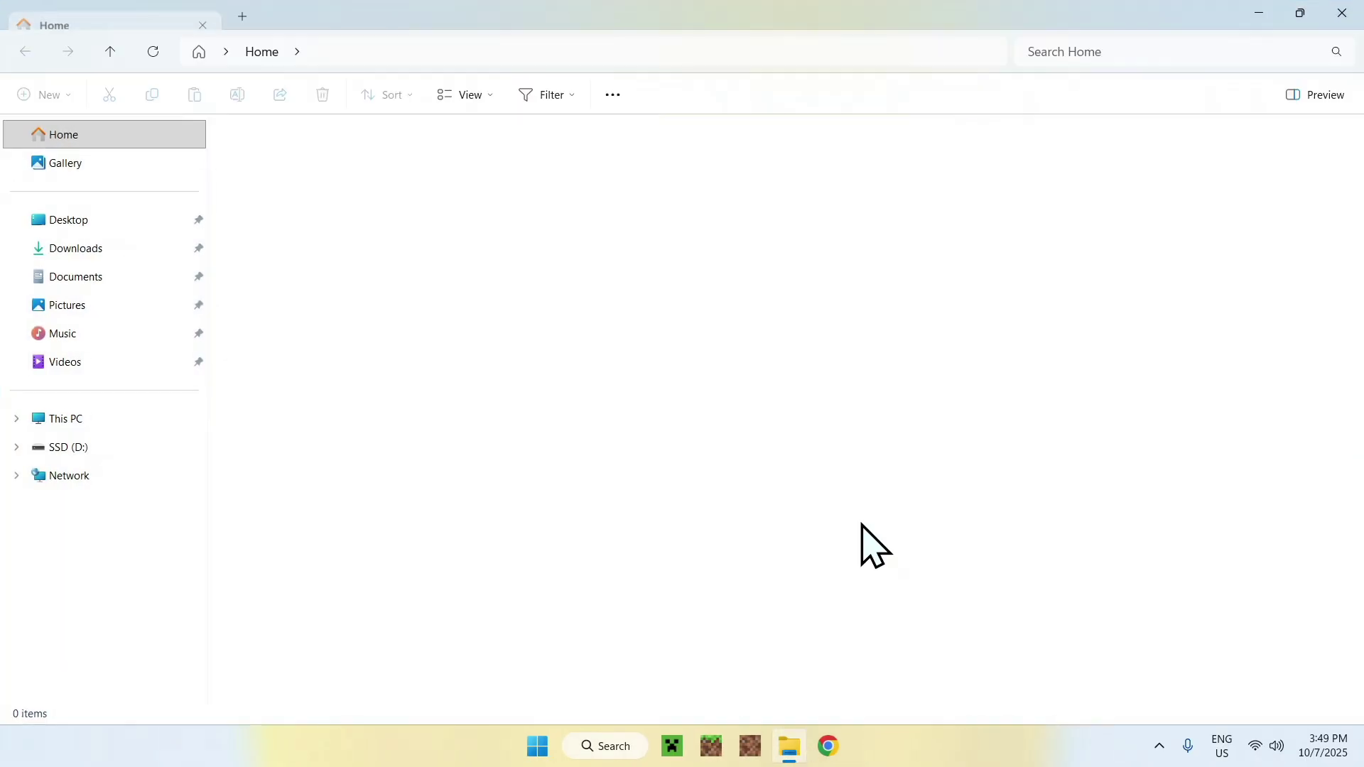
{"action": "left_click", "coordinate": [128, 252]}
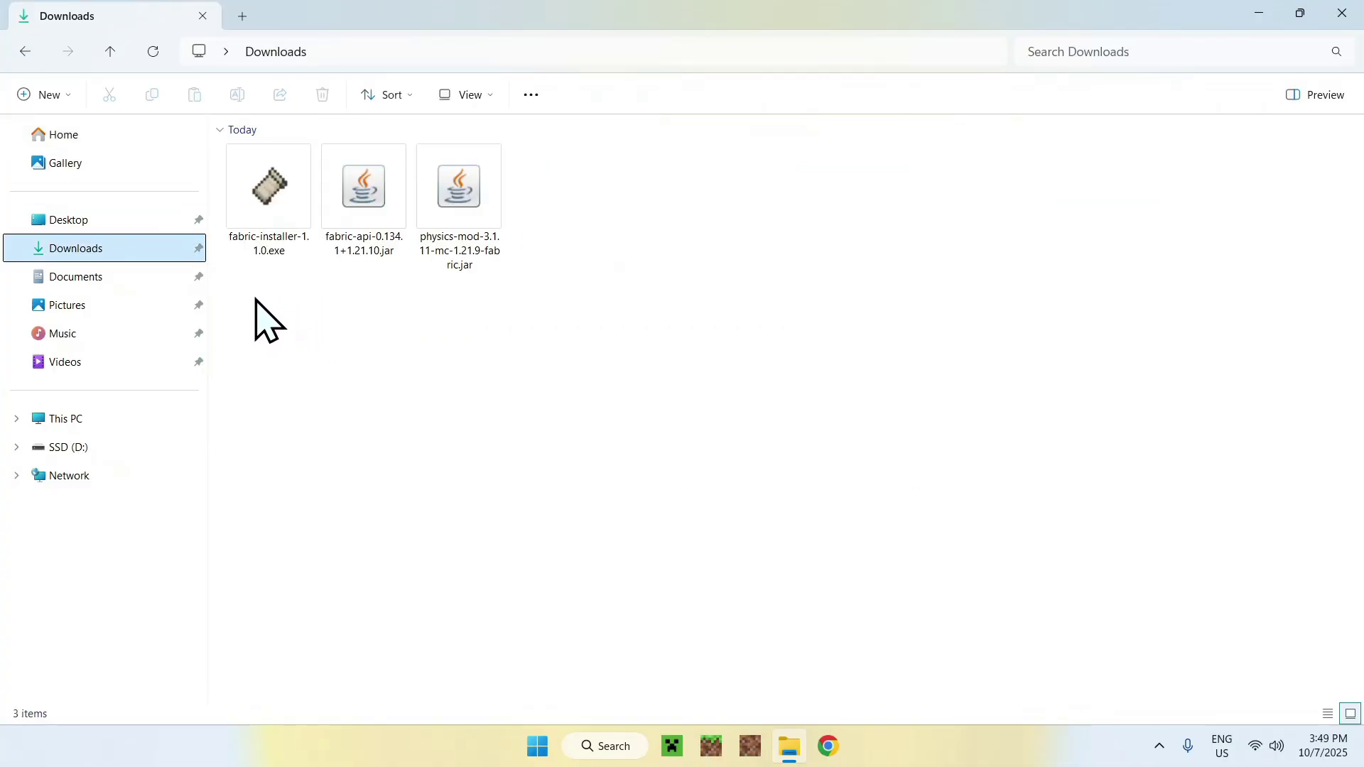
{"action": "left_click_drag", "start_coordinate": [229, 290], "coordinate": [292, 325]}
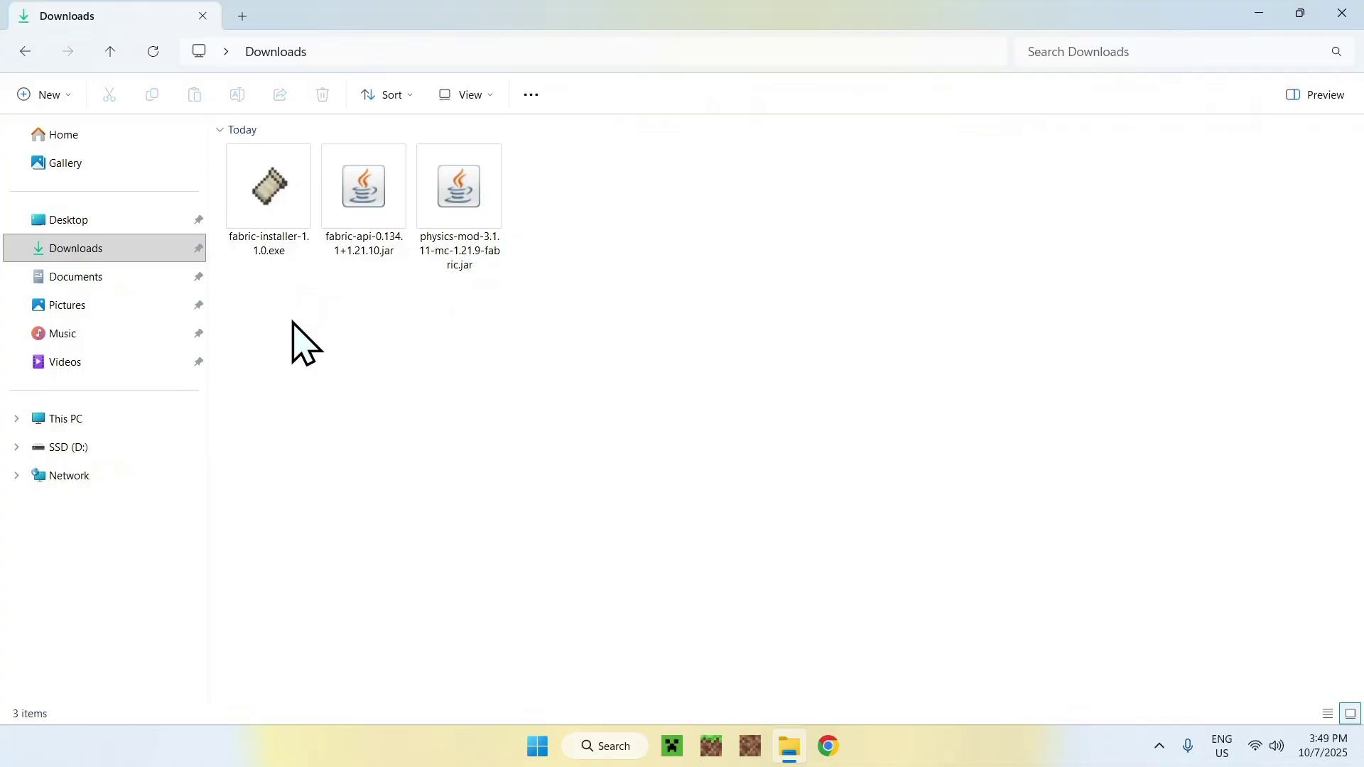
{"action": "double_click", "coordinate": [274, 231]}
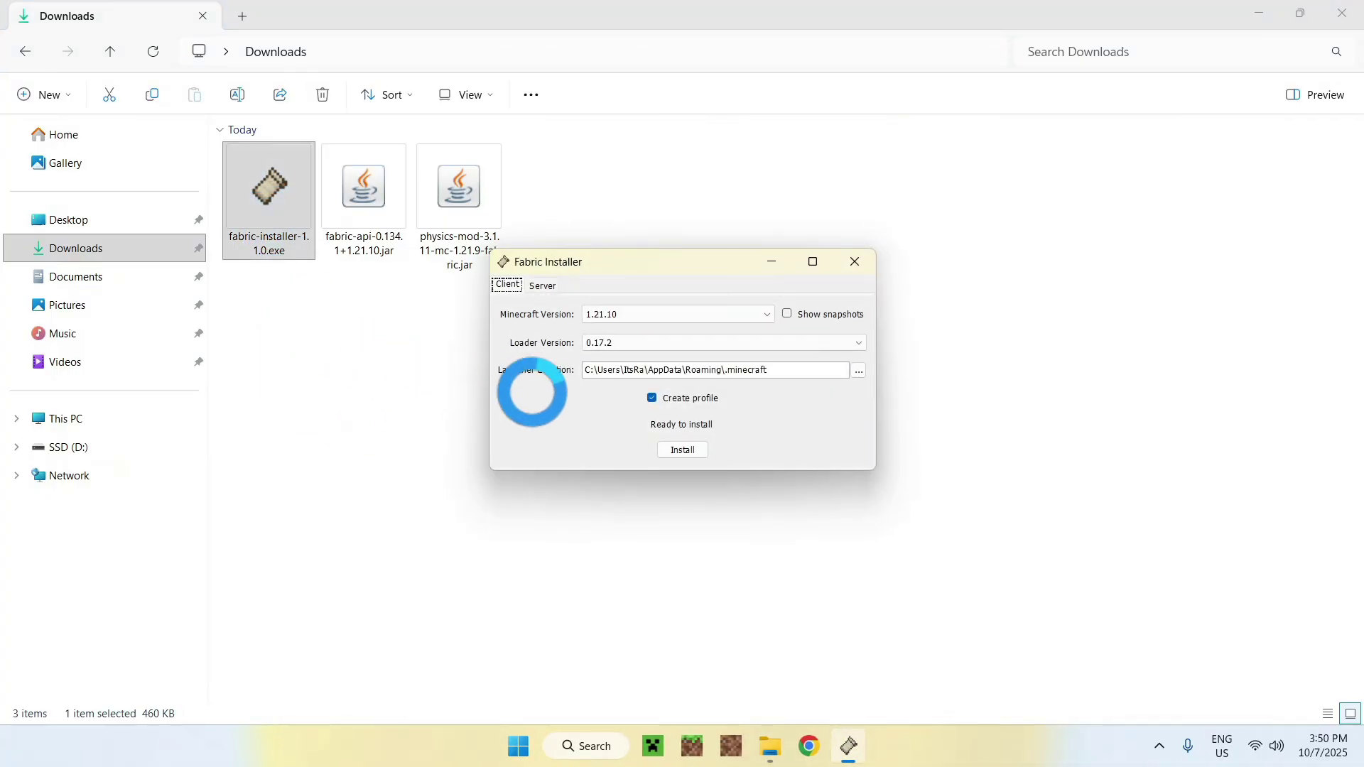
{"action": "left_click", "coordinate": [609, 314]}
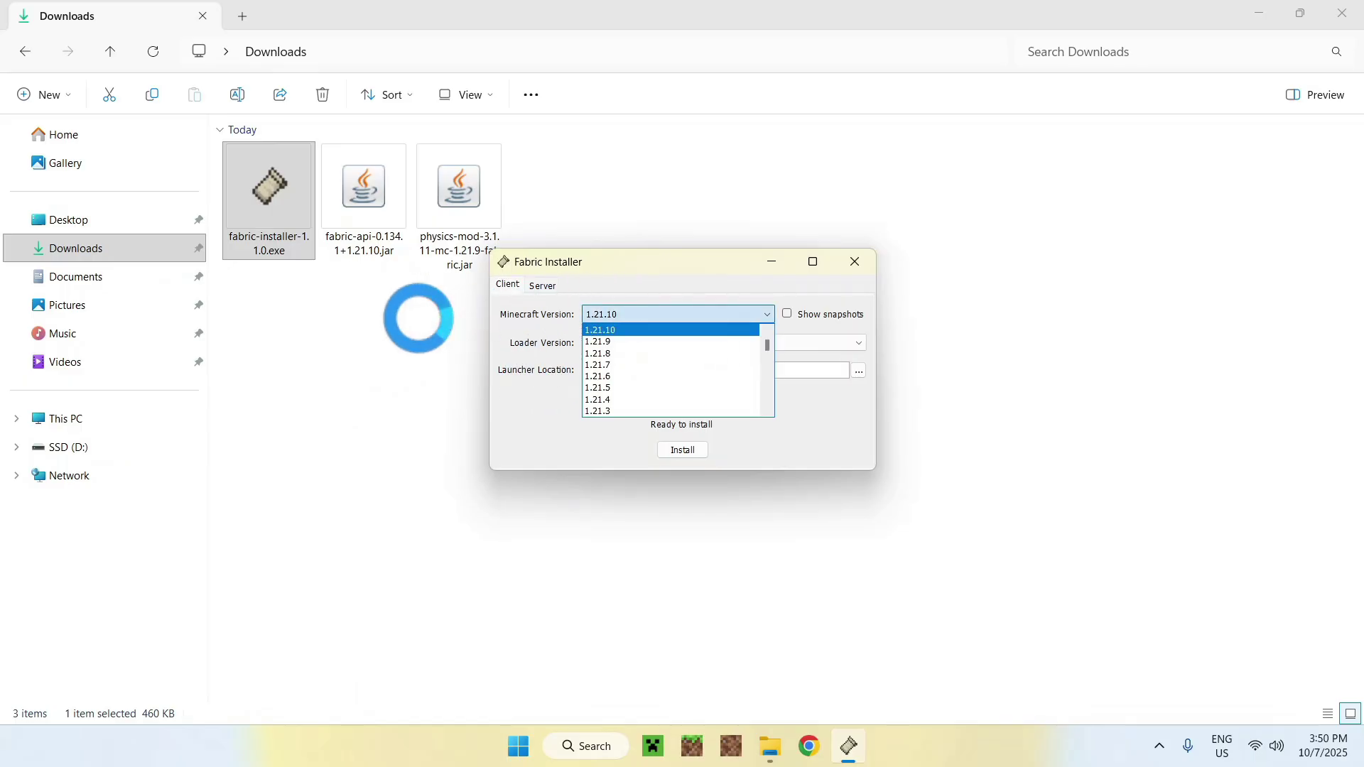
{"action": "left_click", "coordinate": [682, 451]}
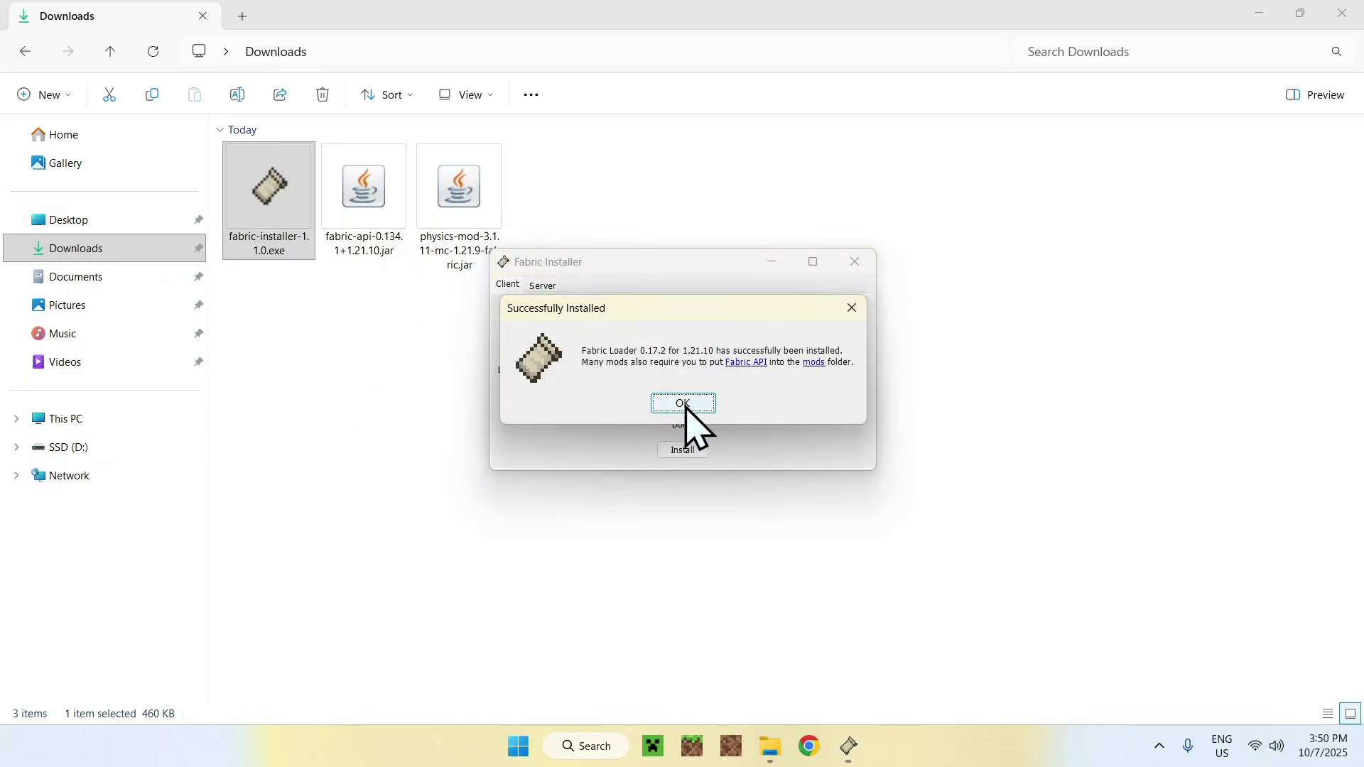
{"action": "left_click", "coordinate": [684, 403]}
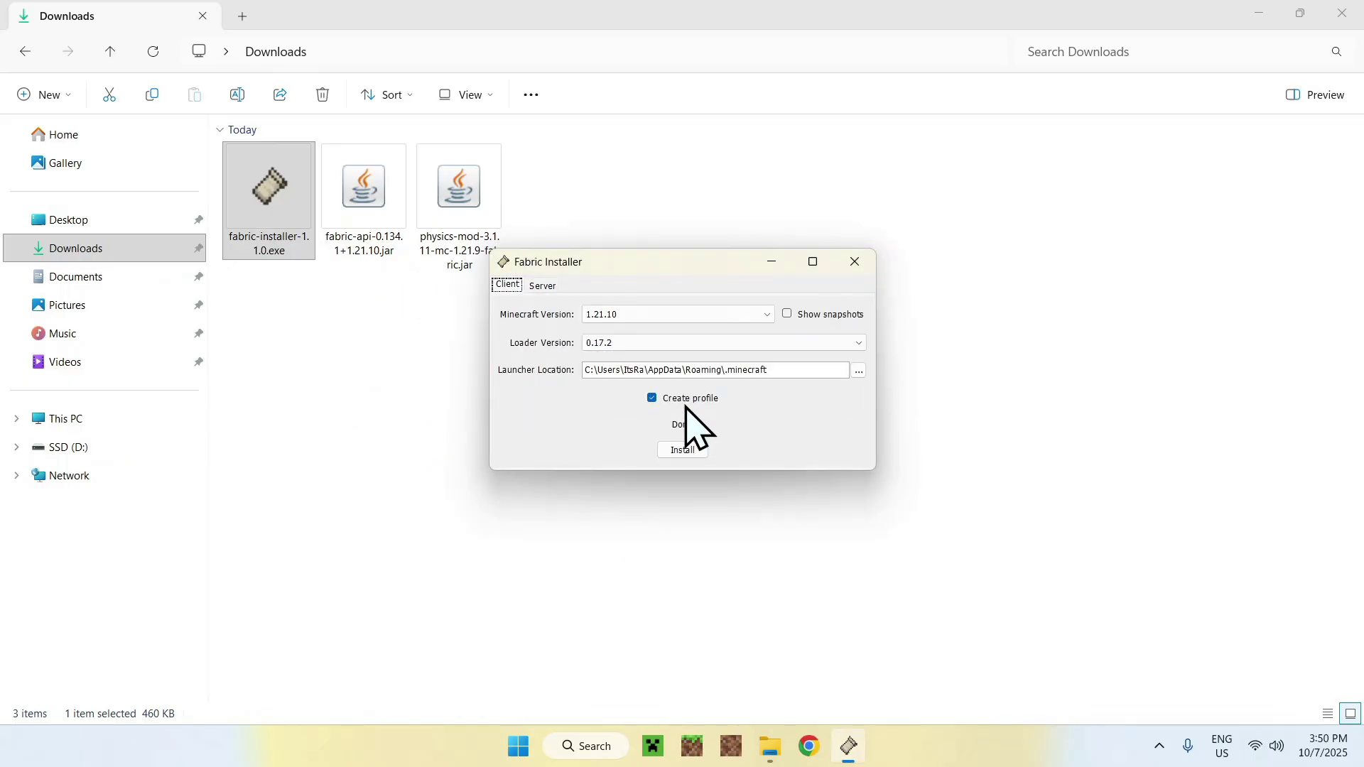
{"action": "left_click", "coordinate": [854, 263]}
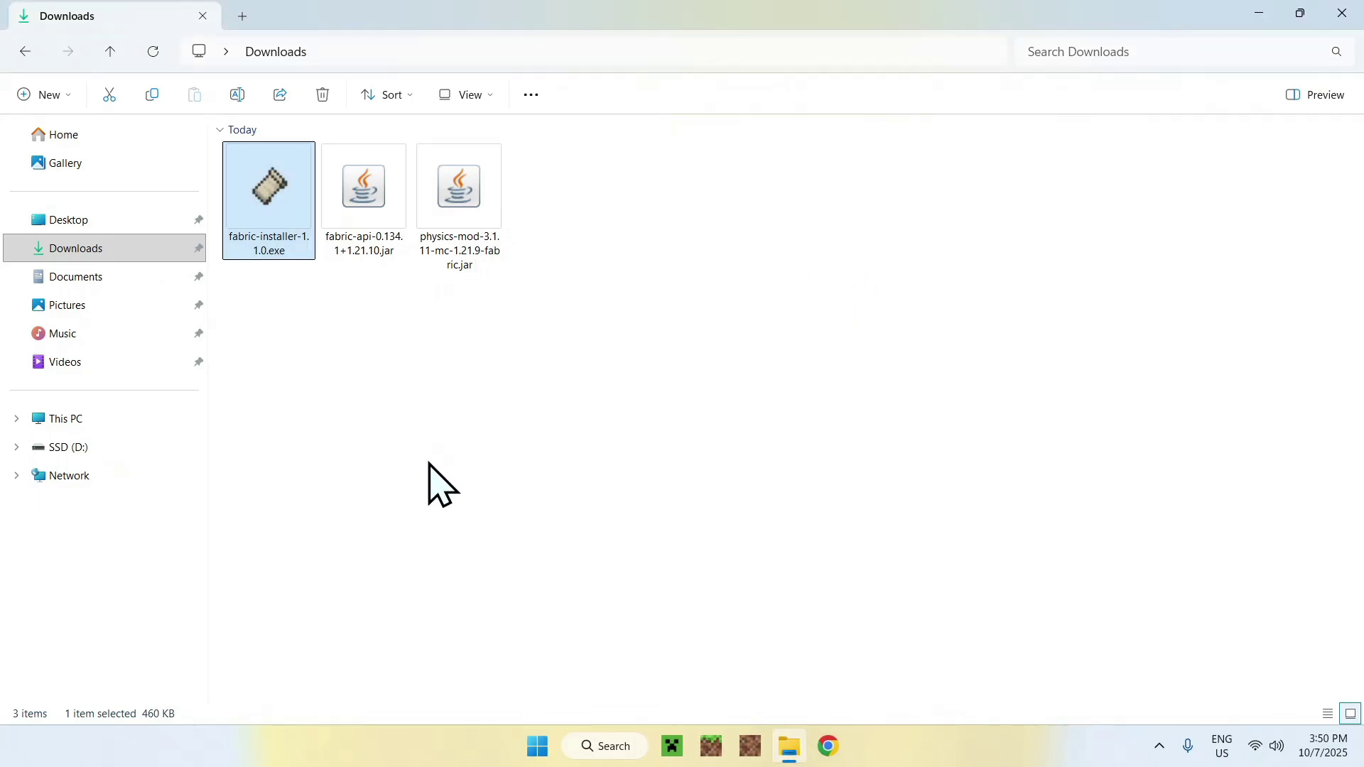
Step: Switch to Minecraft Launcher, open the fabric-loader-1.21.10 installation's game folder and locate its mods folder
{"action": "left_click", "coordinate": [672, 746]}
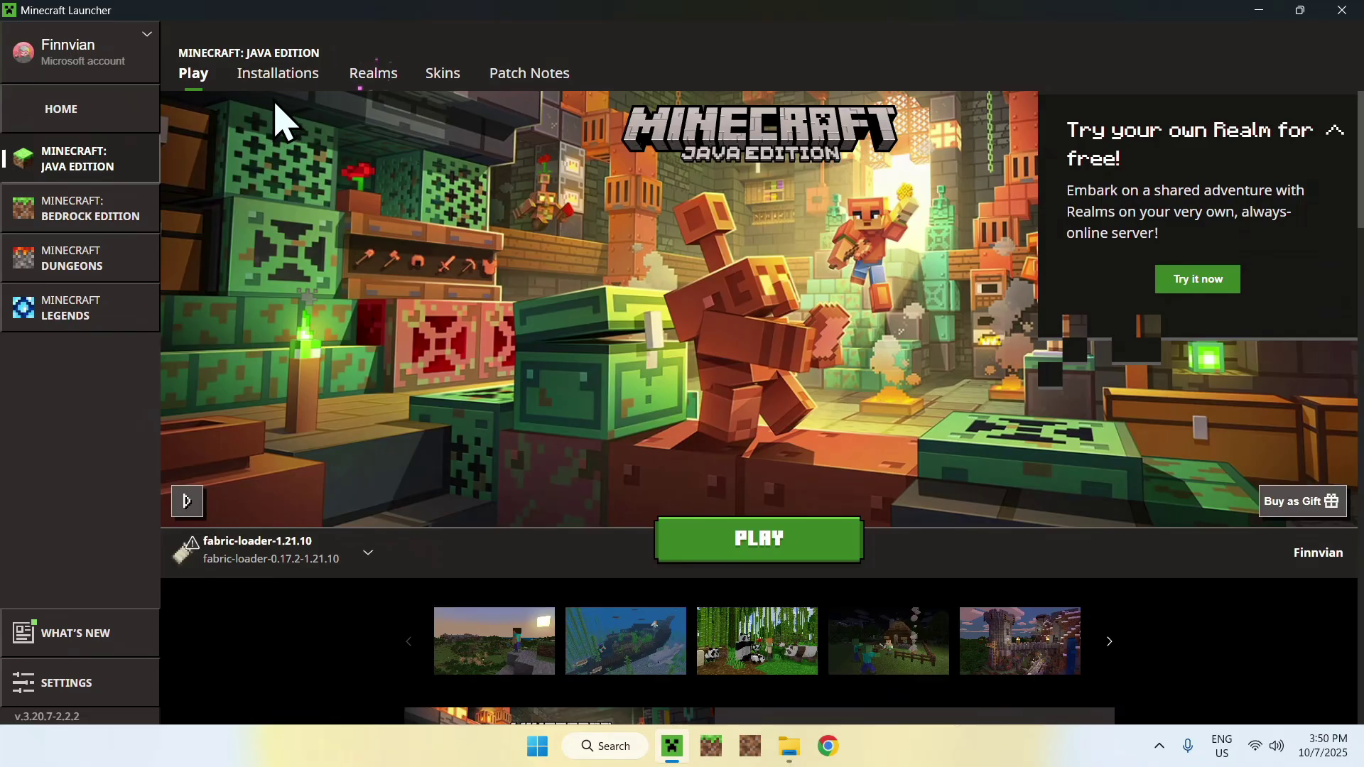
{"action": "left_click", "coordinate": [278, 78]}
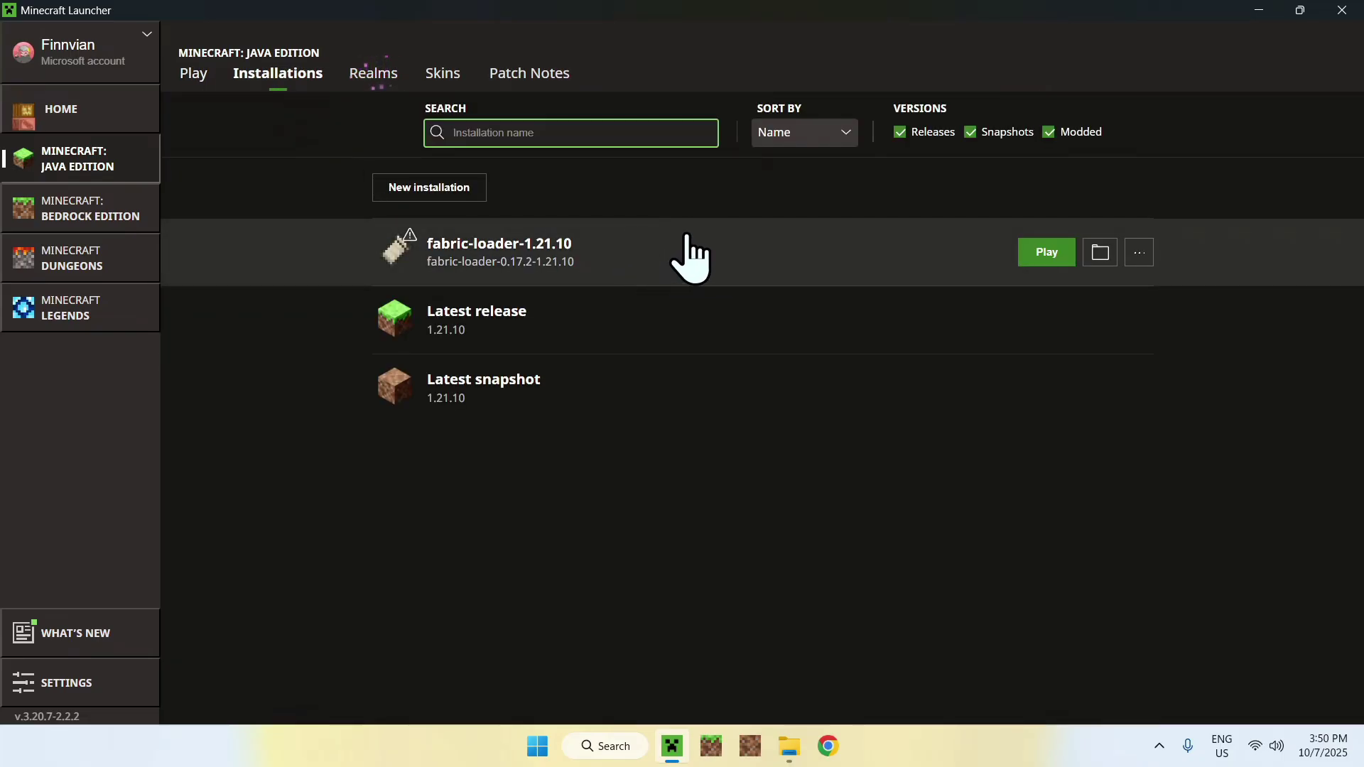
{"action": "left_click", "coordinate": [1094, 254]}
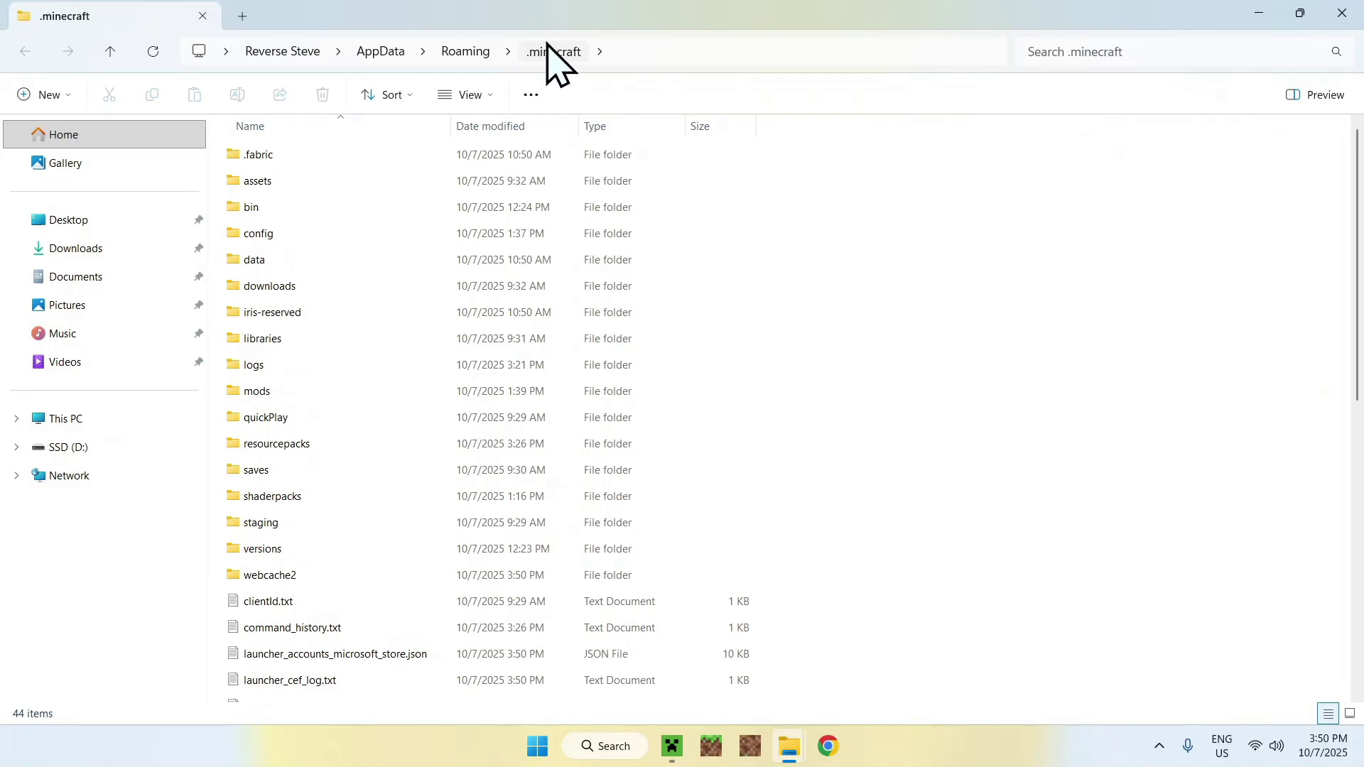
{"action": "left_click", "coordinate": [415, 391]}
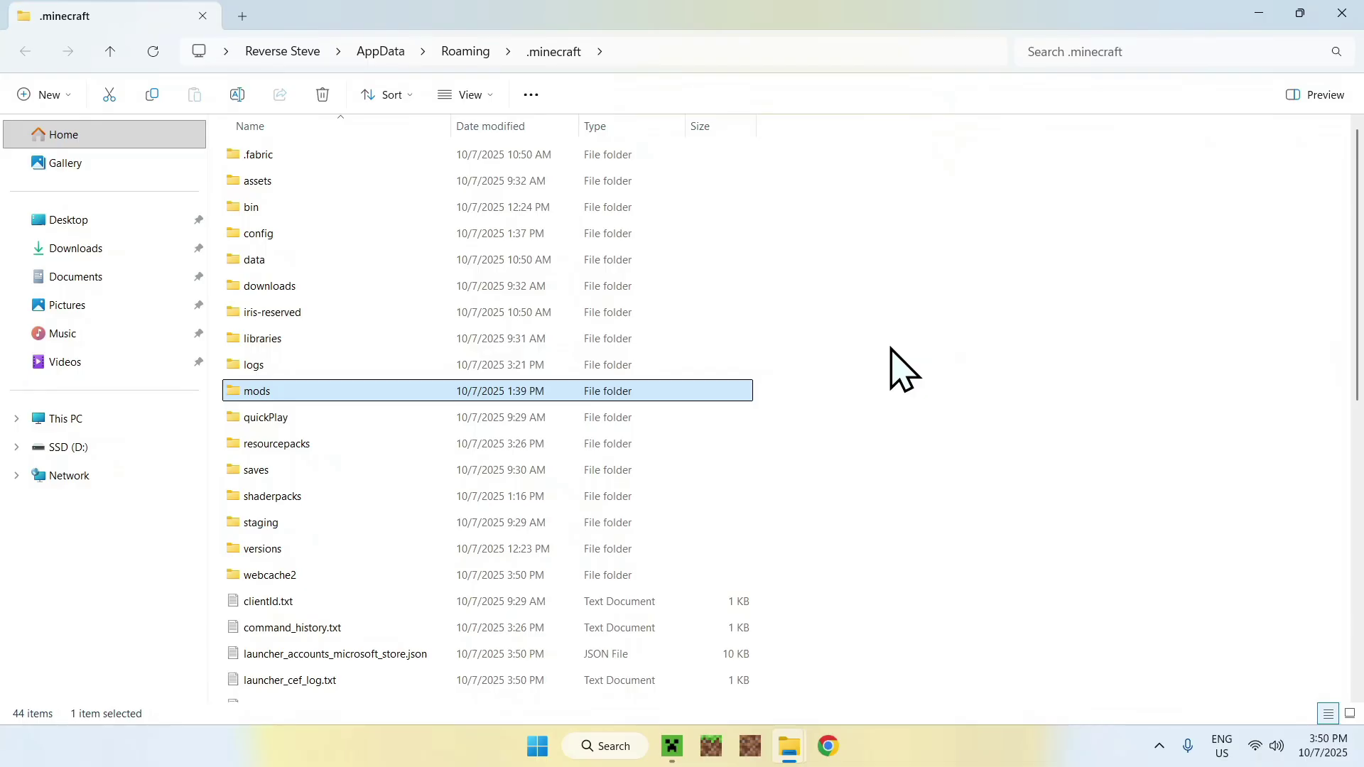
{"action": "left_click", "coordinate": [934, 288]}
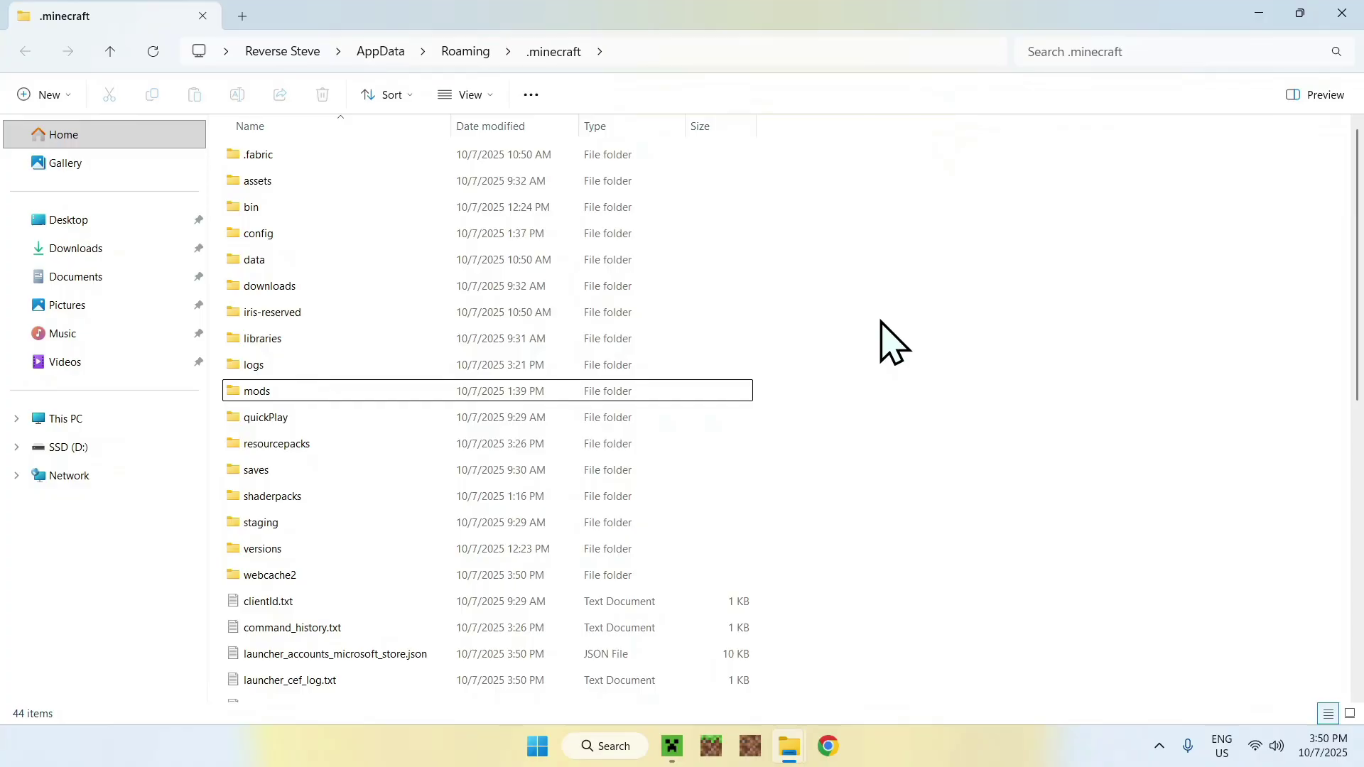
{"action": "right_click", "coordinate": [845, 288]}
{"action": "mouse_move", "coordinate": [887, 398]}
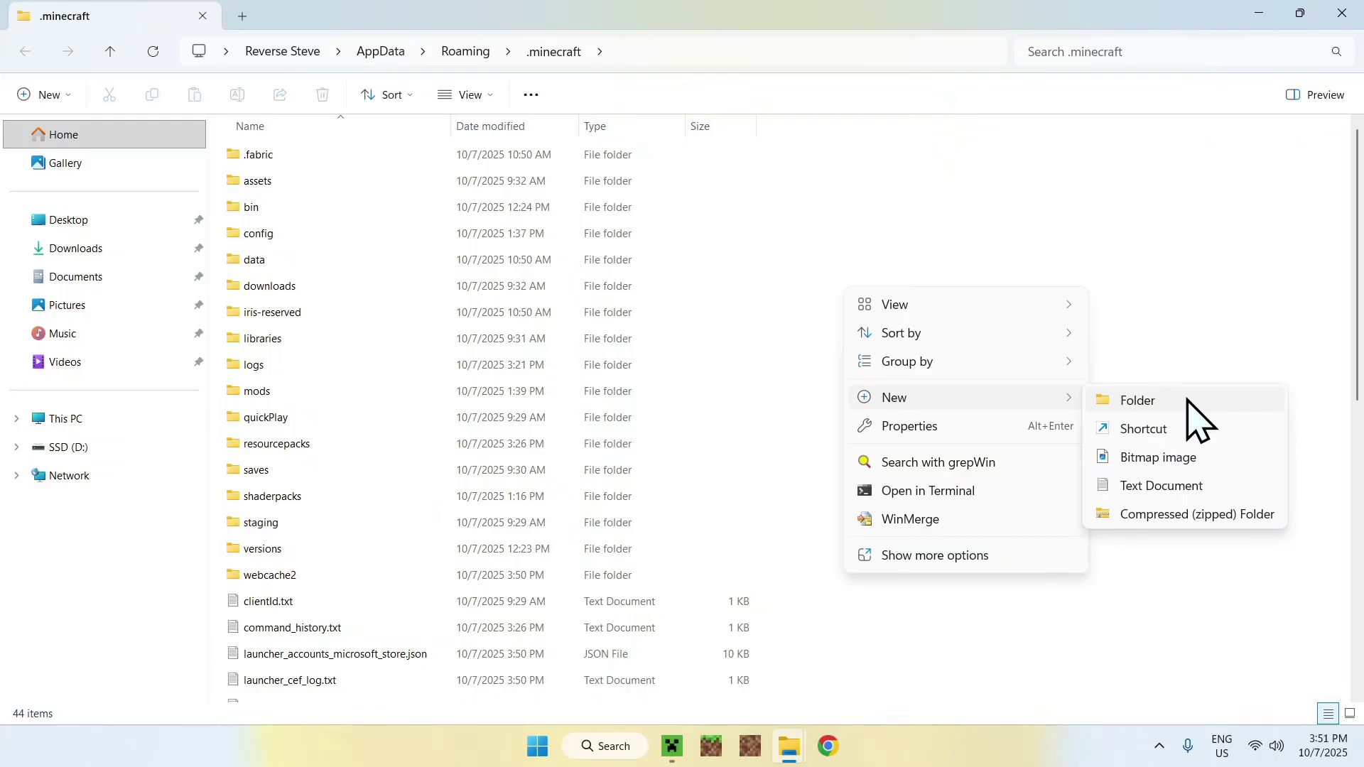
{"action": "key", "text": "Escape"}
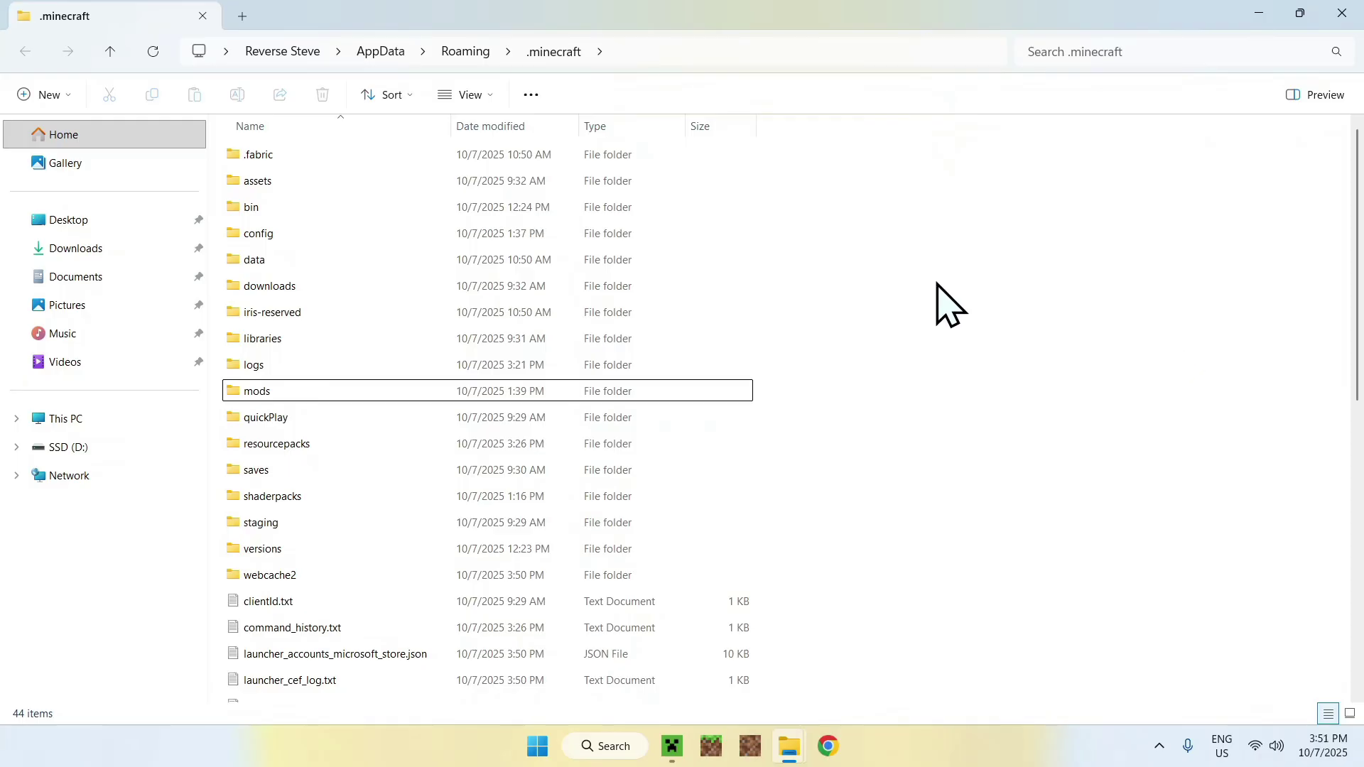
Step: Copy the Fabric API and Physics Mod jar files from Downloads into the .minecraft mods folder
{"action": "double_click", "coordinate": [380, 399]}
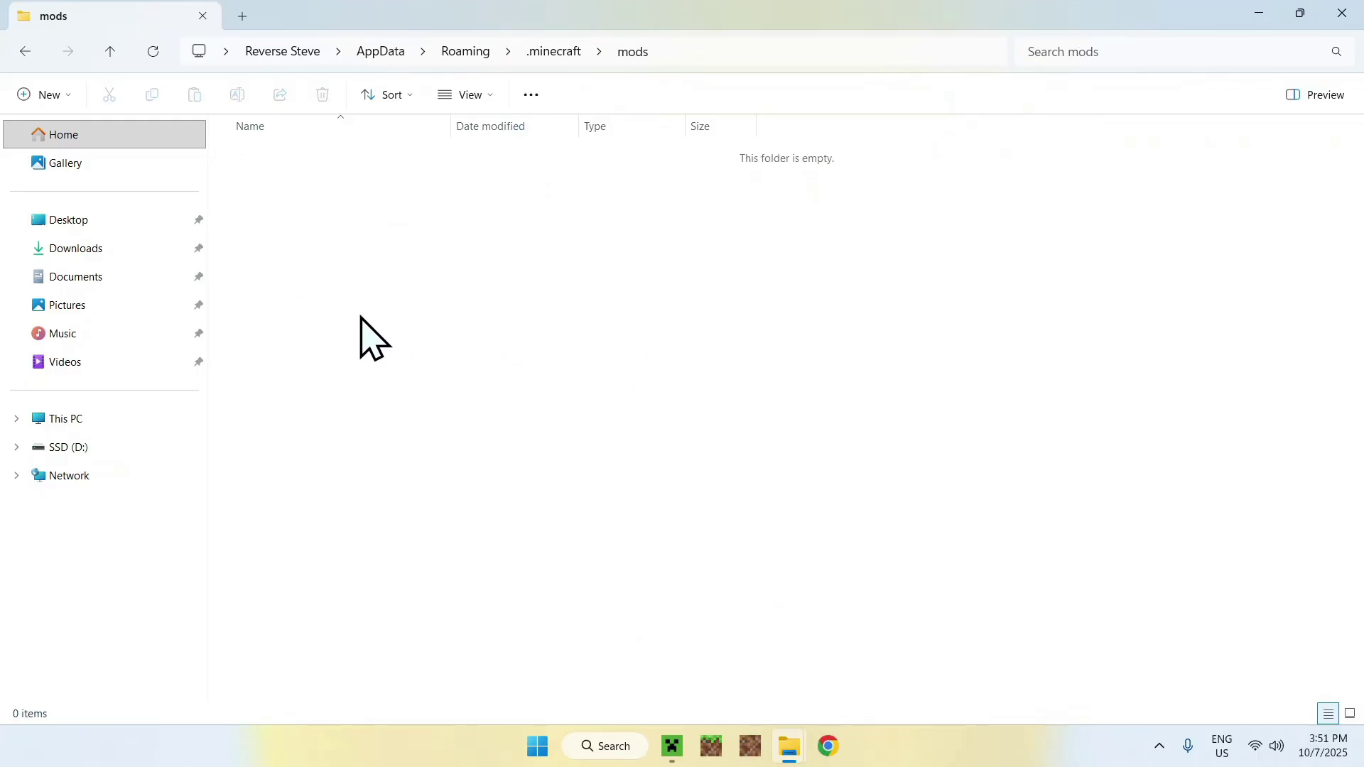
{"action": "left_click", "coordinate": [151, 254]}
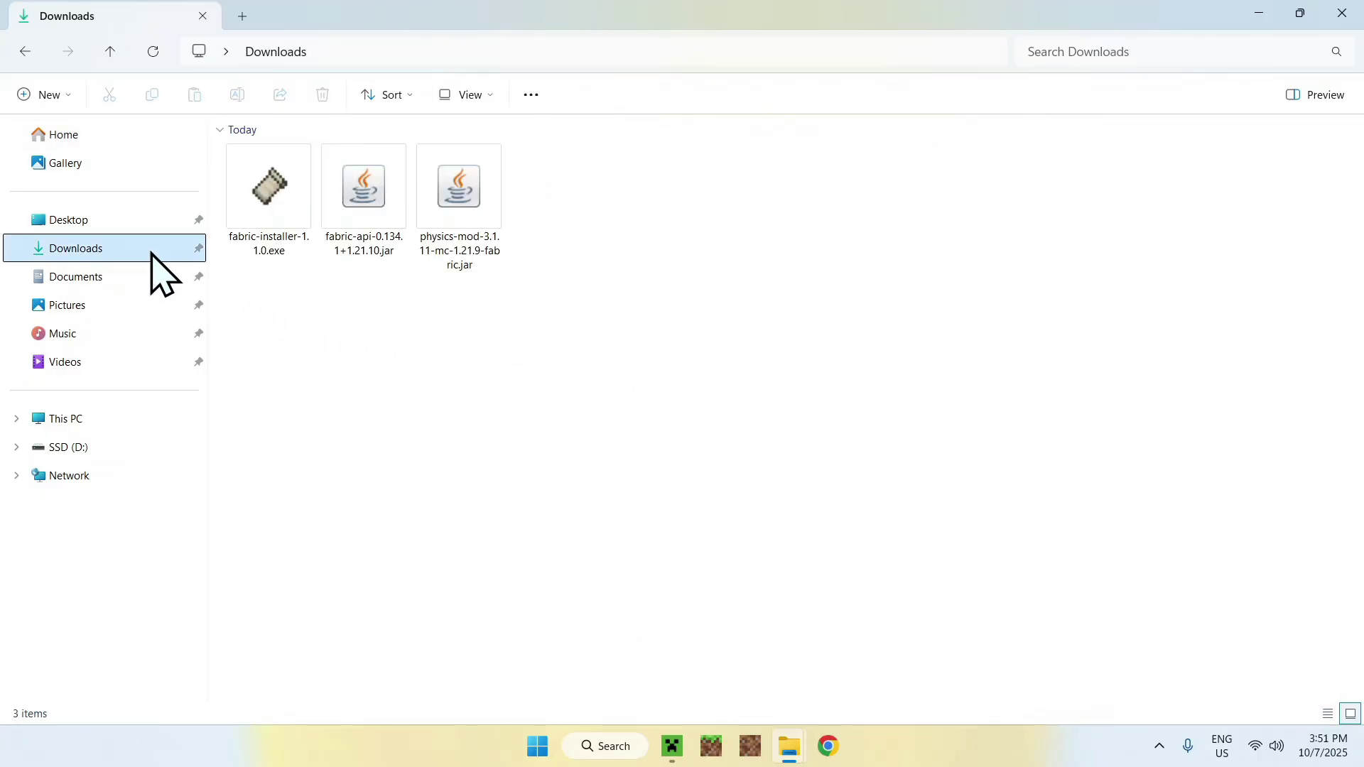
{"action": "left_click_drag", "start_coordinate": [556, 337], "coordinate": [384, 237]}
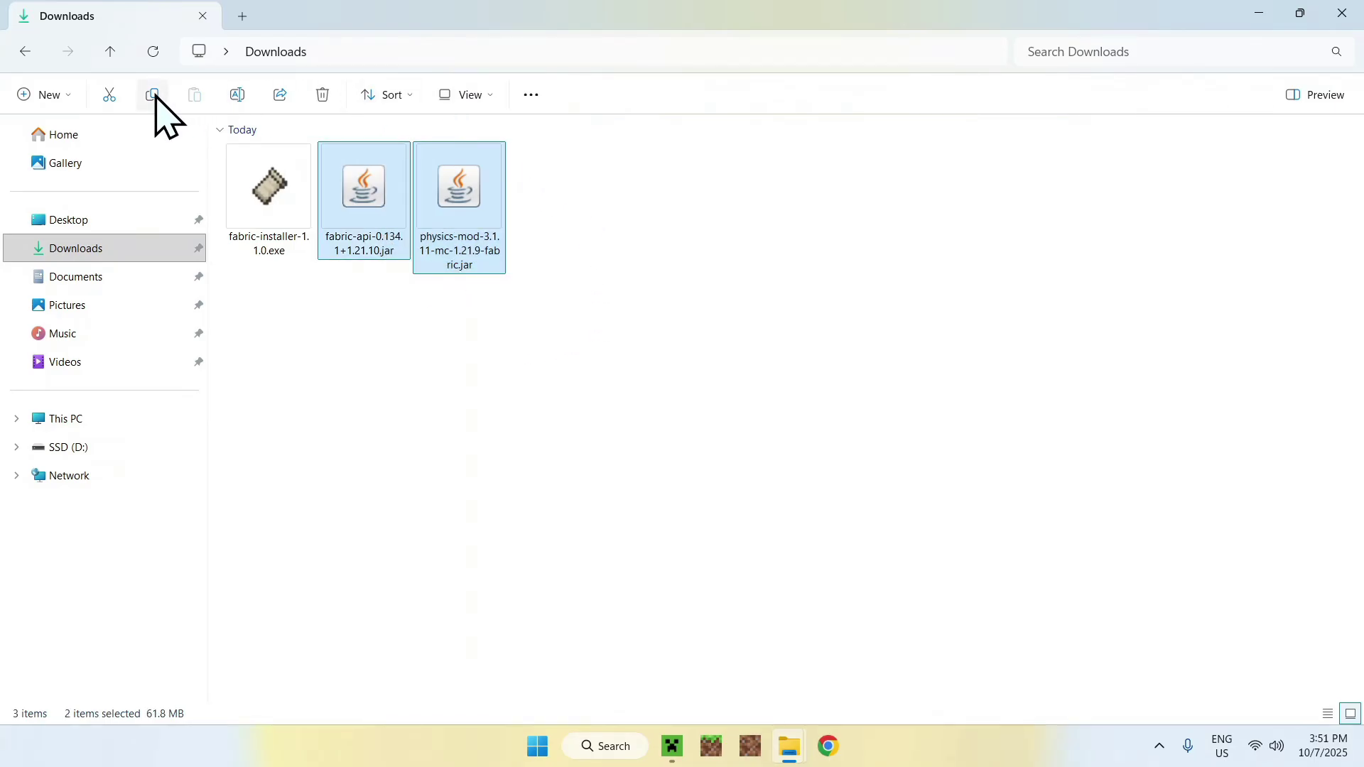
{"action": "left_click", "coordinate": [24, 52]}
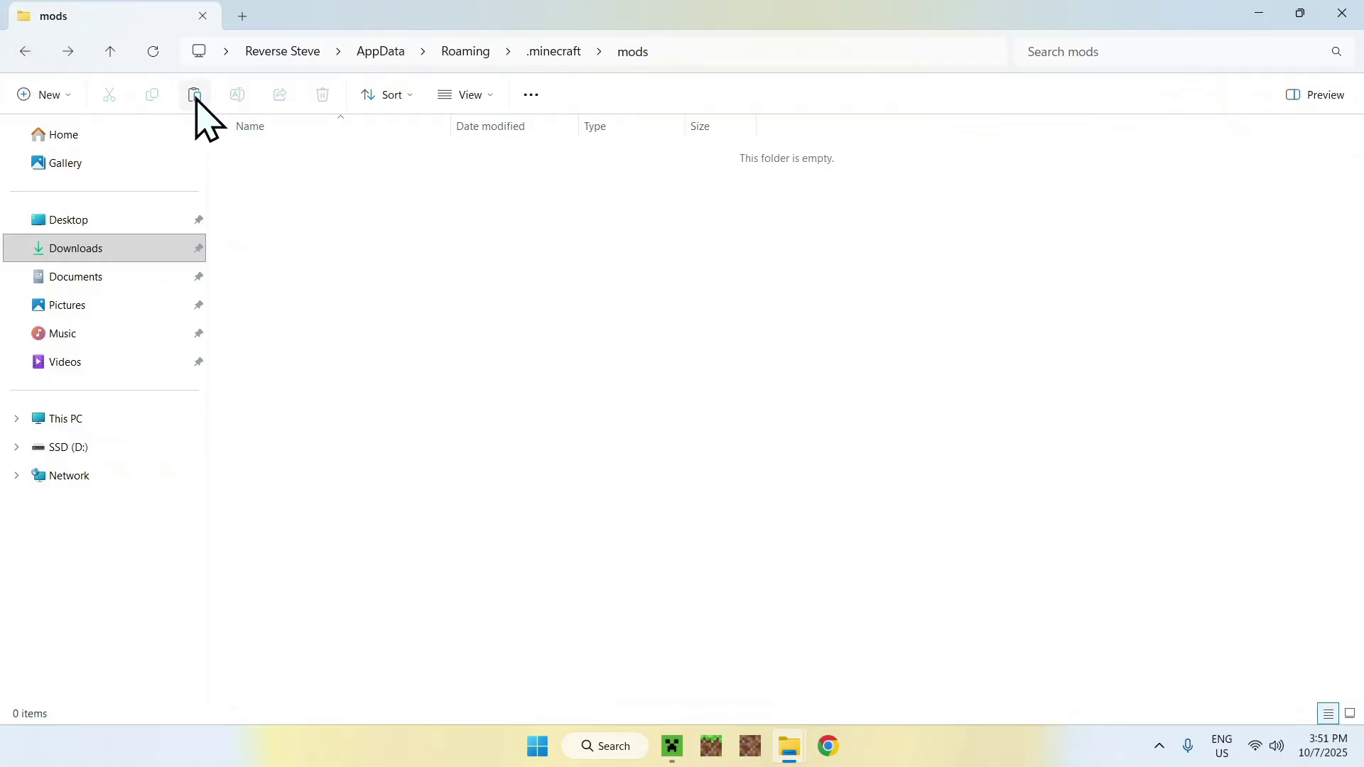
{"action": "left_click", "coordinate": [195, 96]}
{"action": "left_click", "coordinate": [380, 258]}
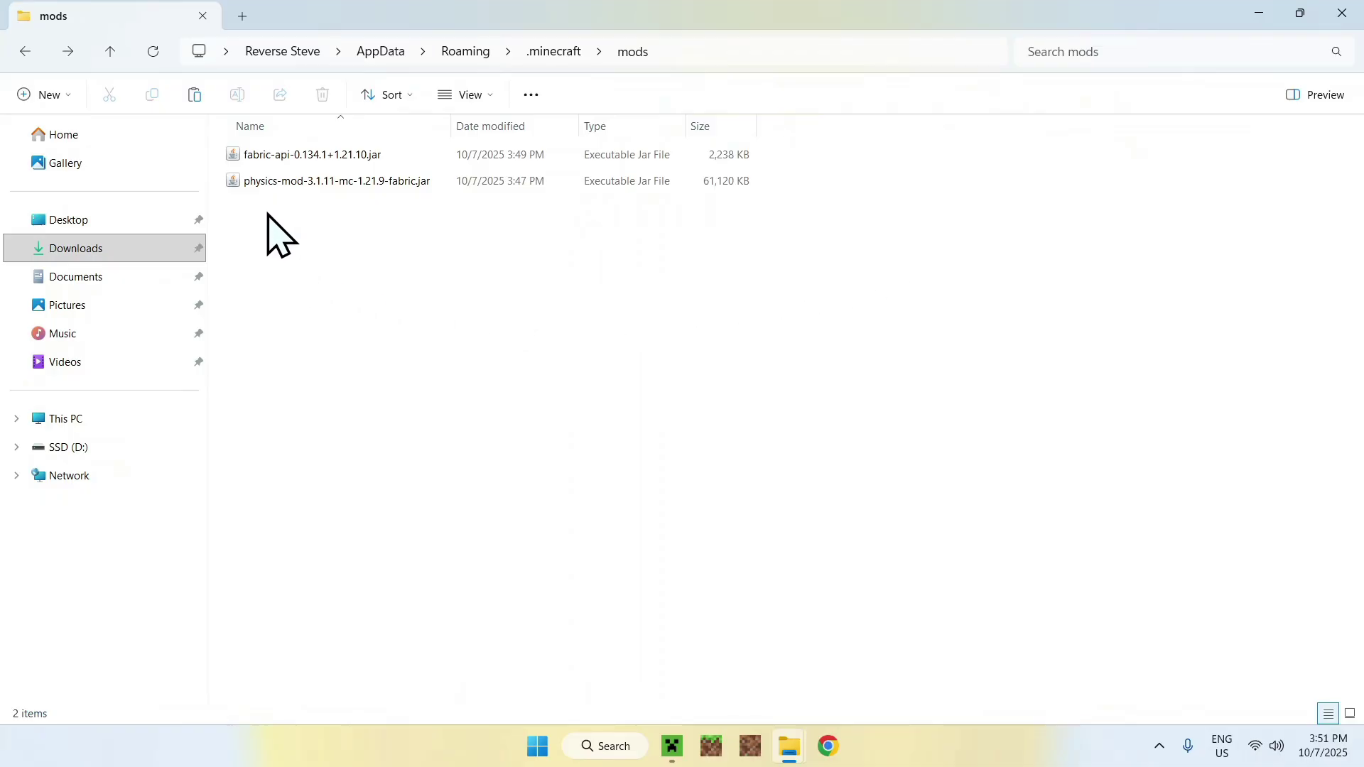
{"action": "left_click_drag", "start_coordinate": [263, 212], "coordinate": [673, 590]}
Step: Launch the fabric-loader-1.21.10 profile from Minecraft Launcher and maximize the game window
{"action": "left_click", "coordinate": [672, 746]}
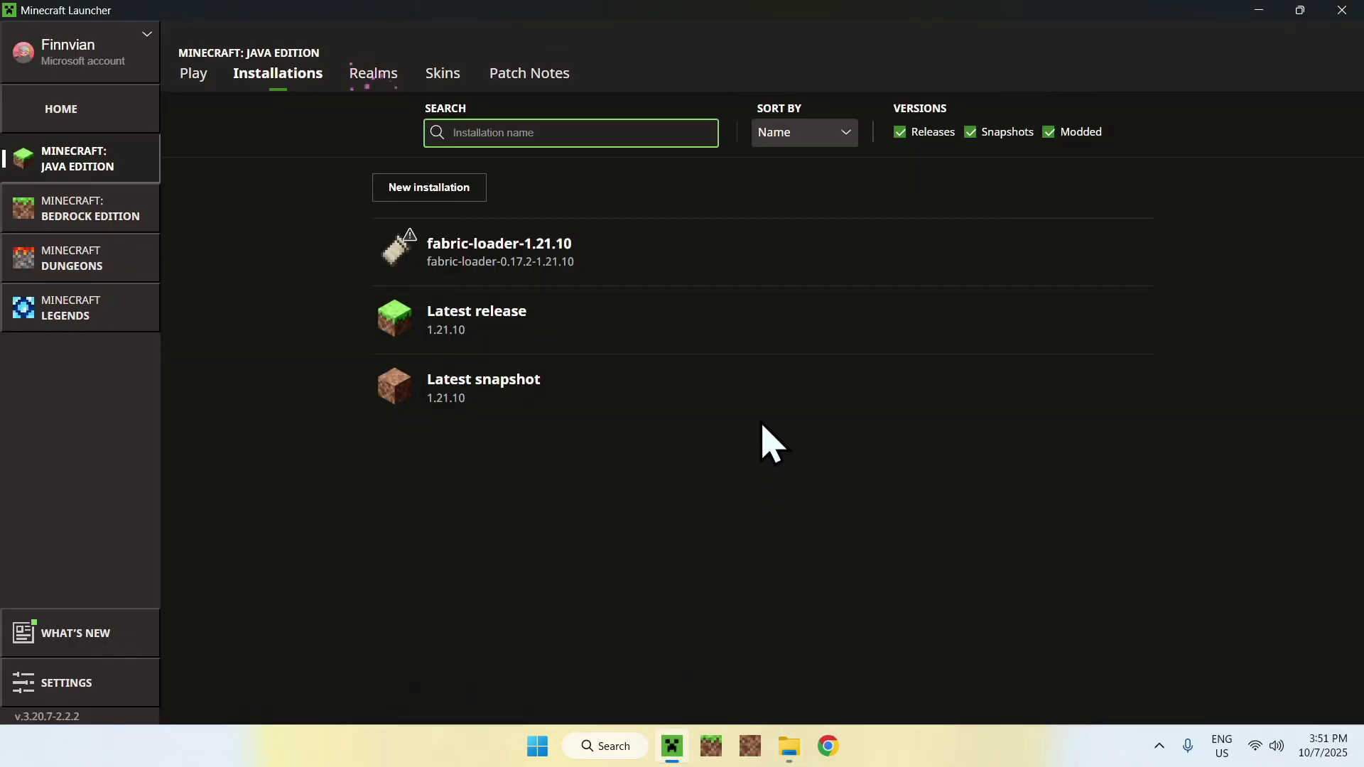
{"action": "left_click", "coordinate": [193, 74]}
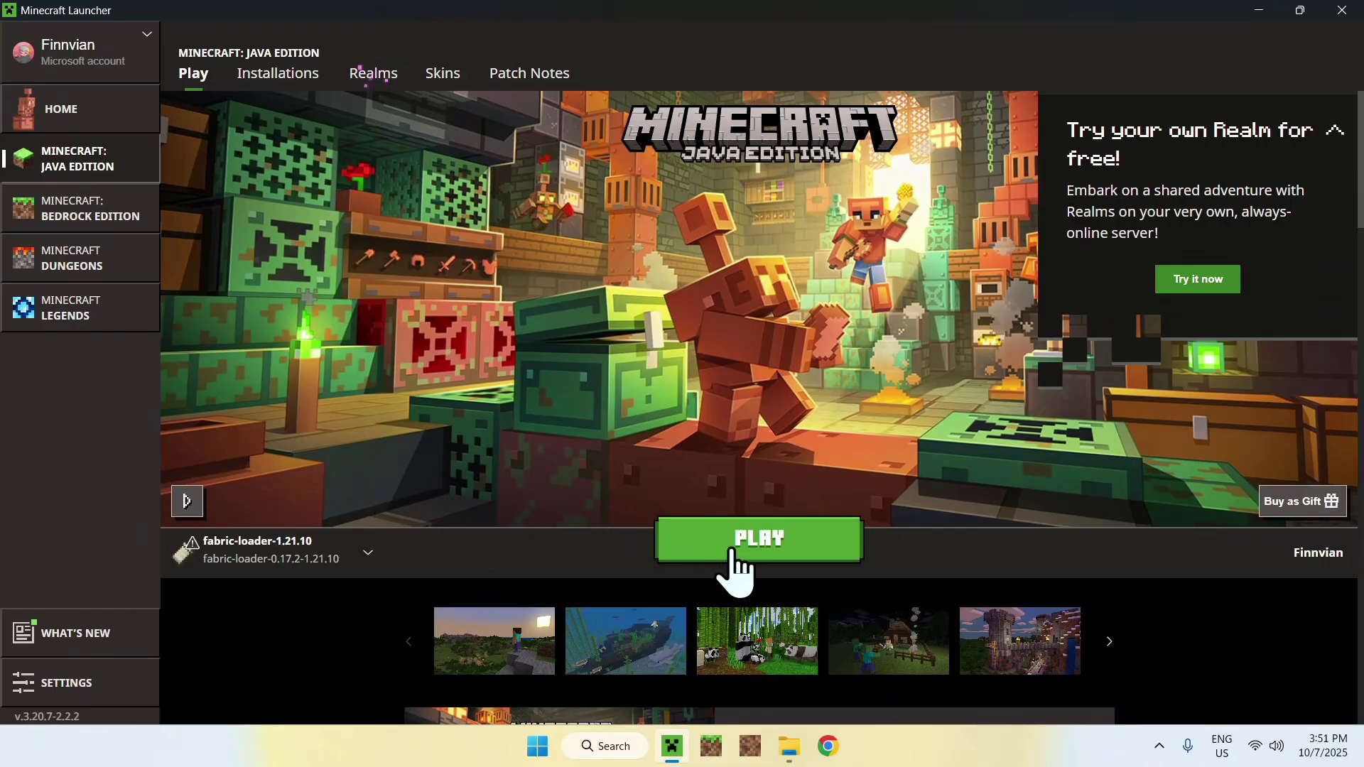
{"action": "left_click", "coordinate": [756, 553]}
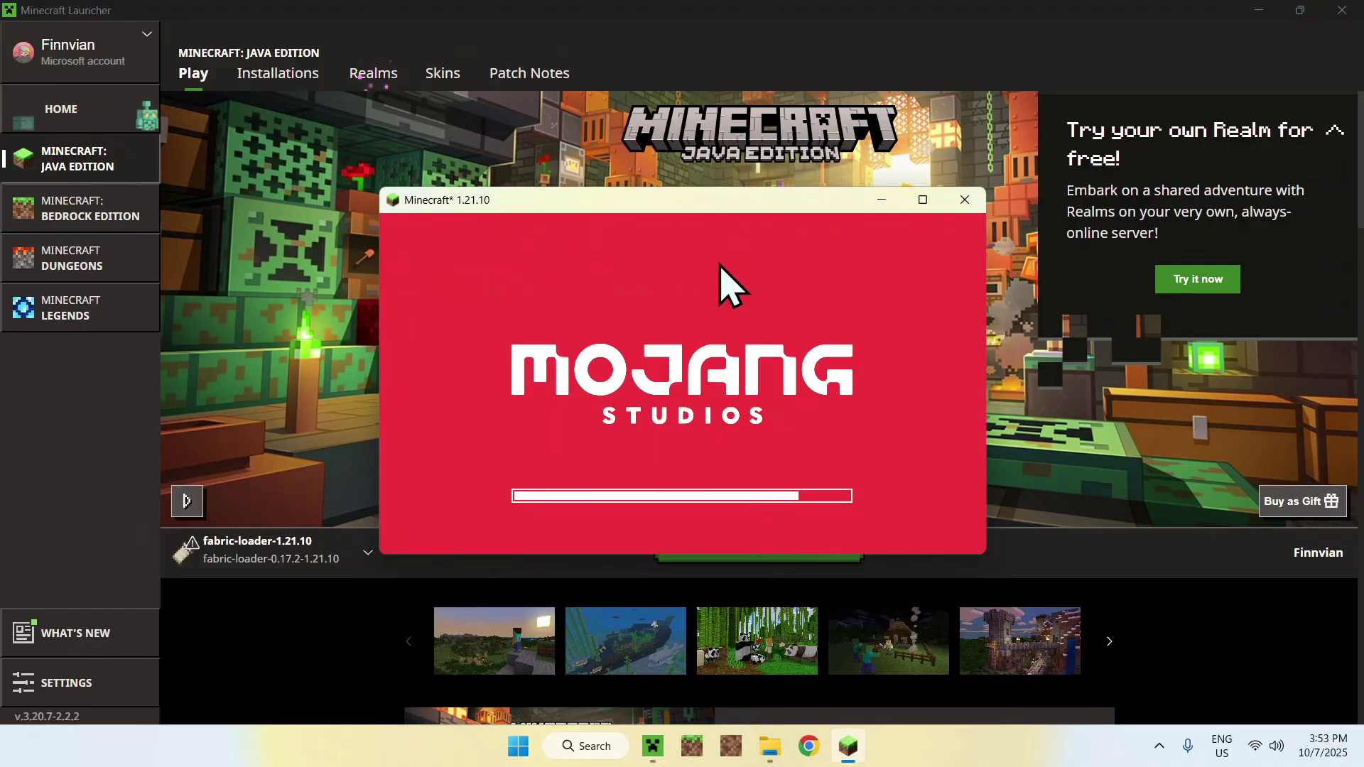
{"action": "left_click", "coordinate": [921, 203]}
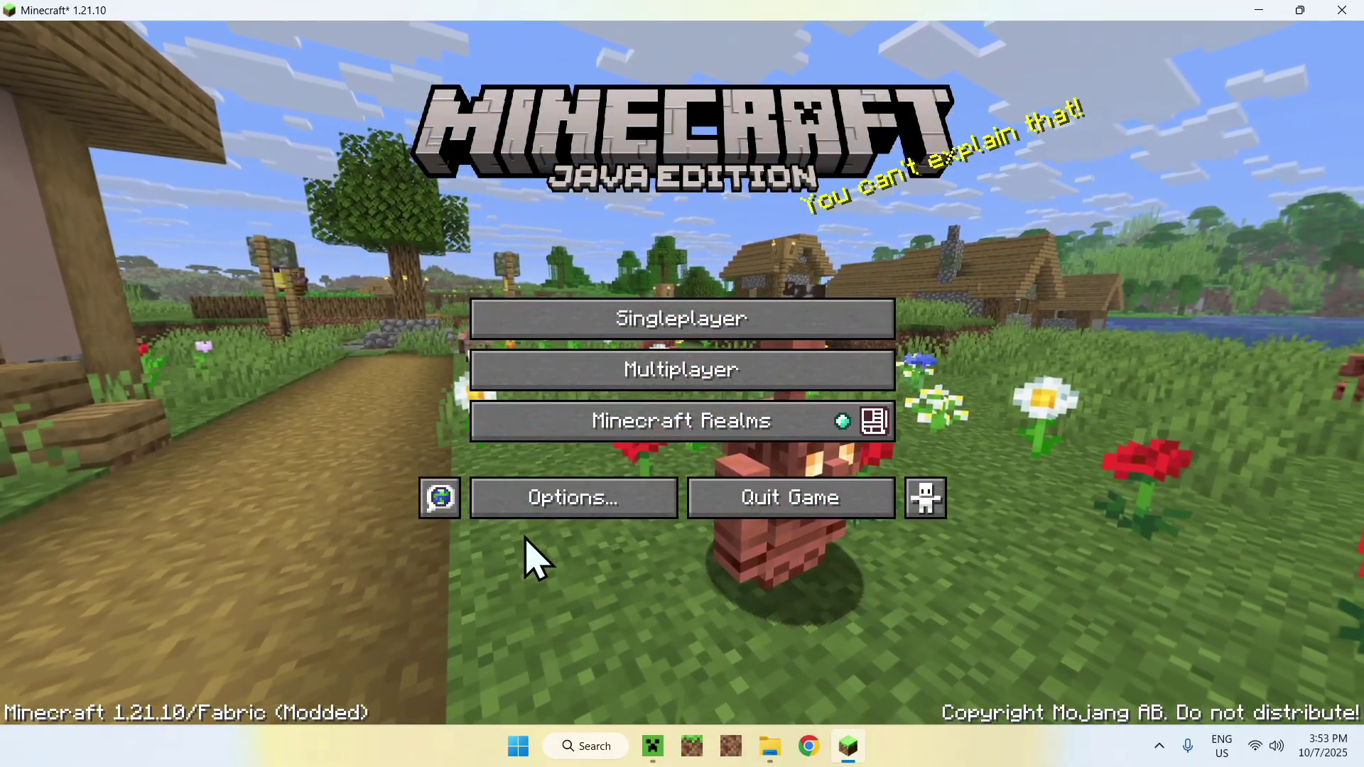
Step: Check the Physics Settings in the game options and return to the title screen
{"action": "left_click", "coordinate": [561, 510]}
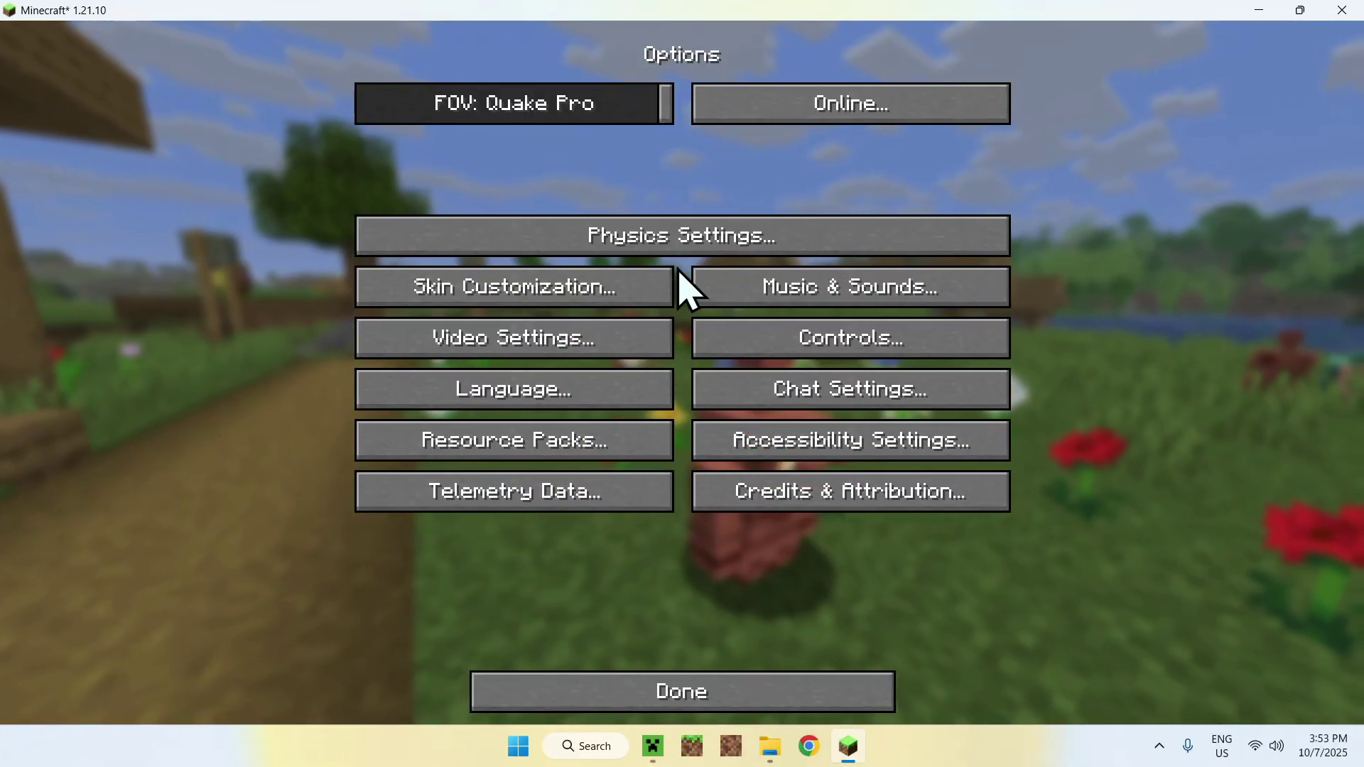
{"action": "left_click", "coordinate": [683, 245]}
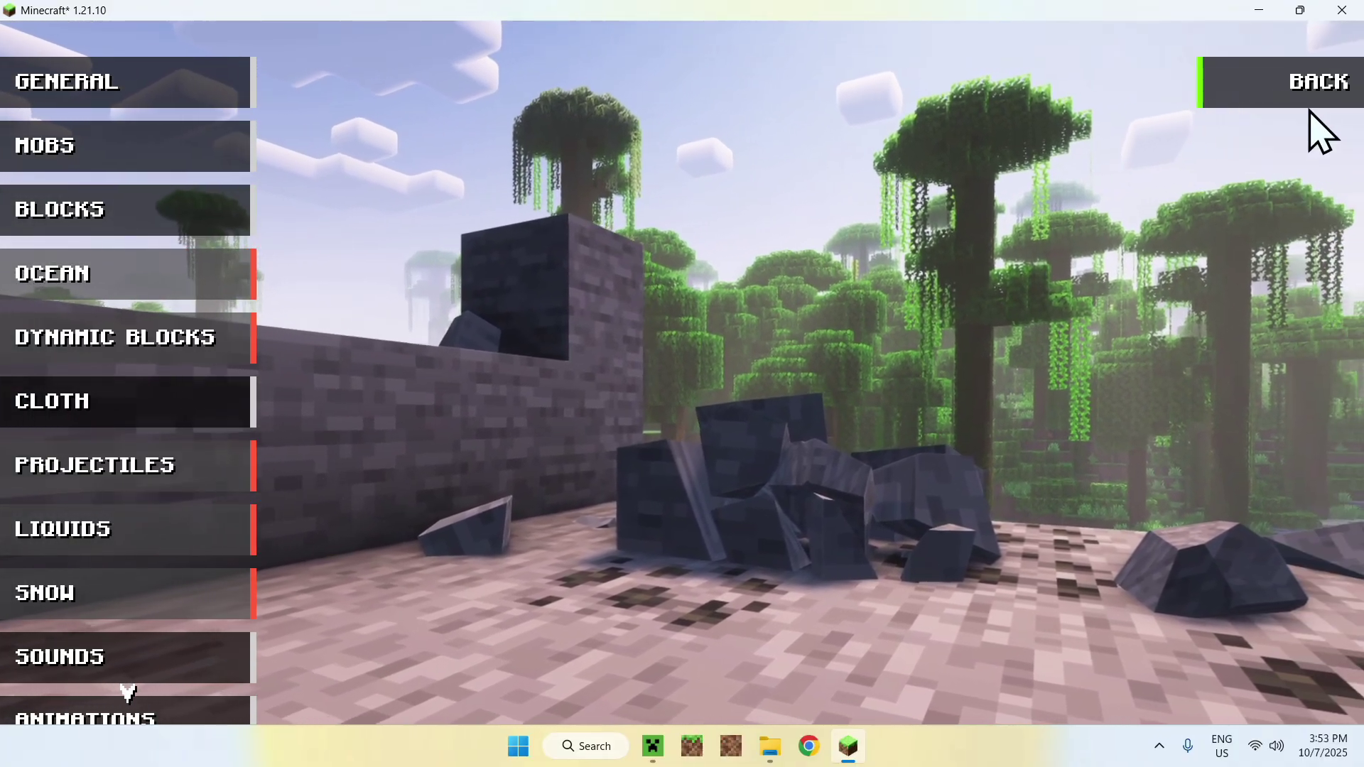
{"action": "left_click", "coordinate": [1310, 99]}
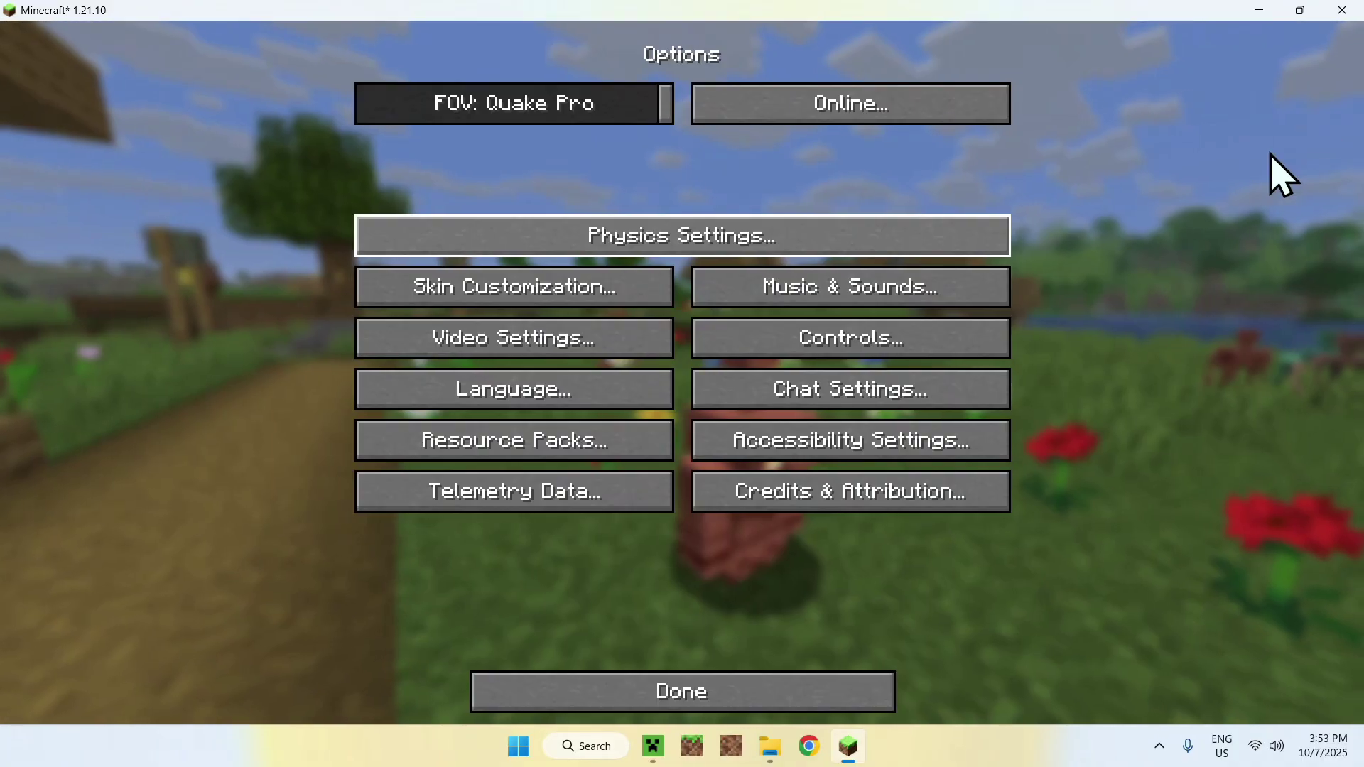
{"action": "left_click", "coordinate": [673, 693]}
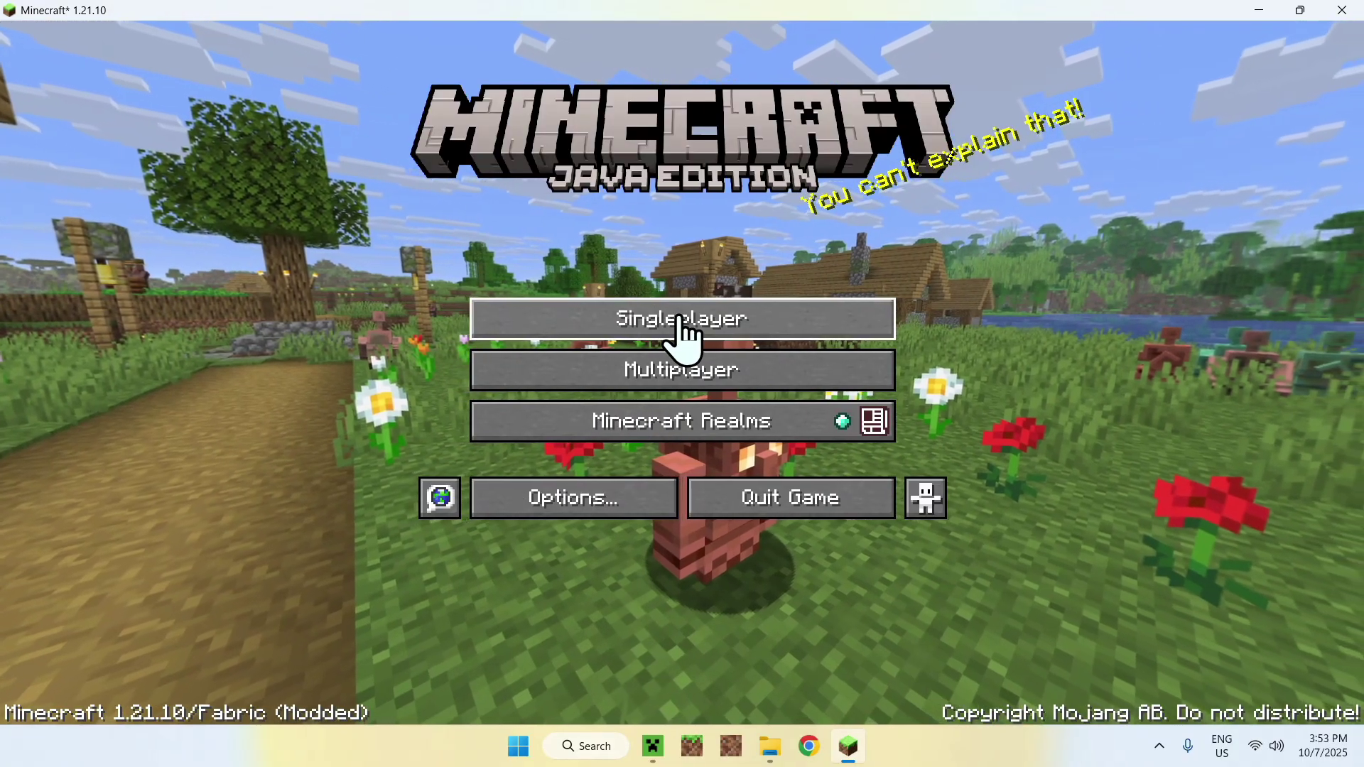
Step: Create a new singleplayer world in Creative mode and walk forward in it
{"action": "left_click", "coordinate": [668, 333]}
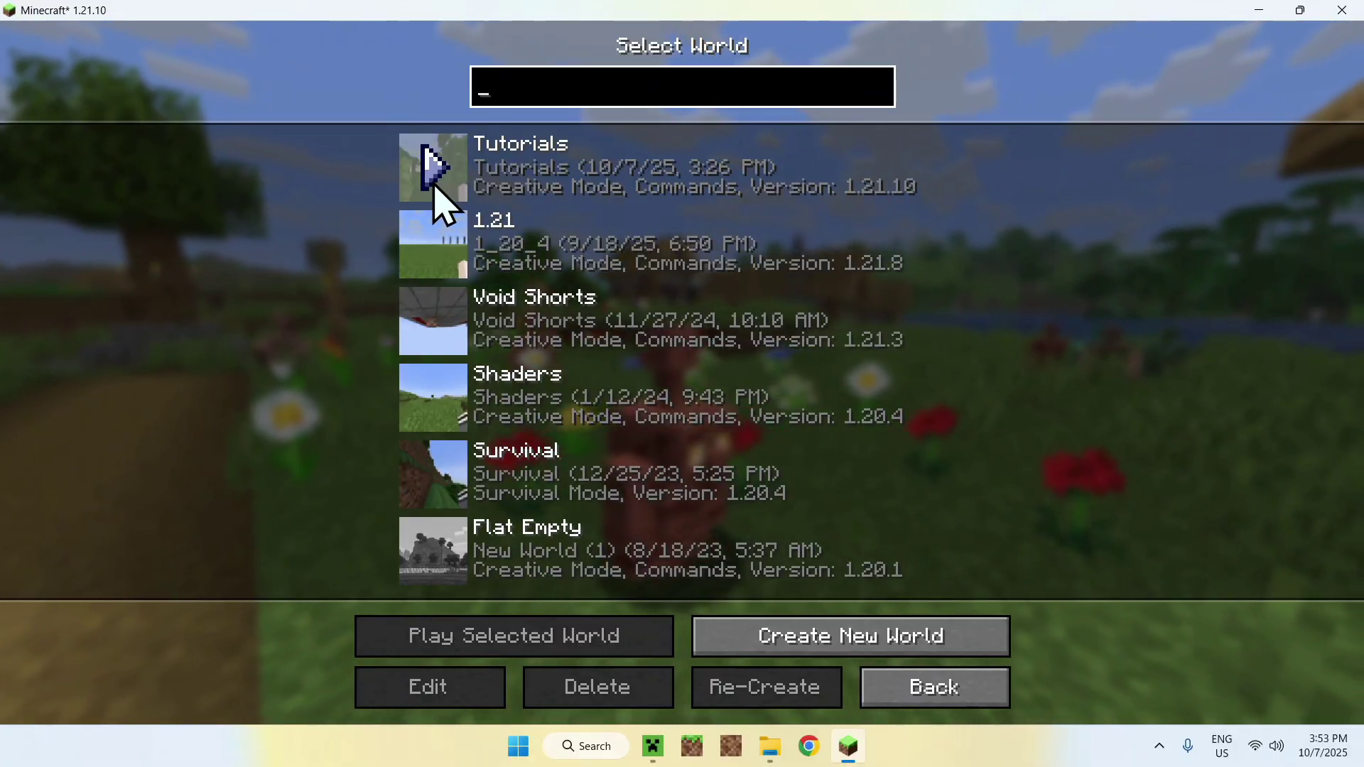
{"action": "left_click", "coordinate": [874, 639]}
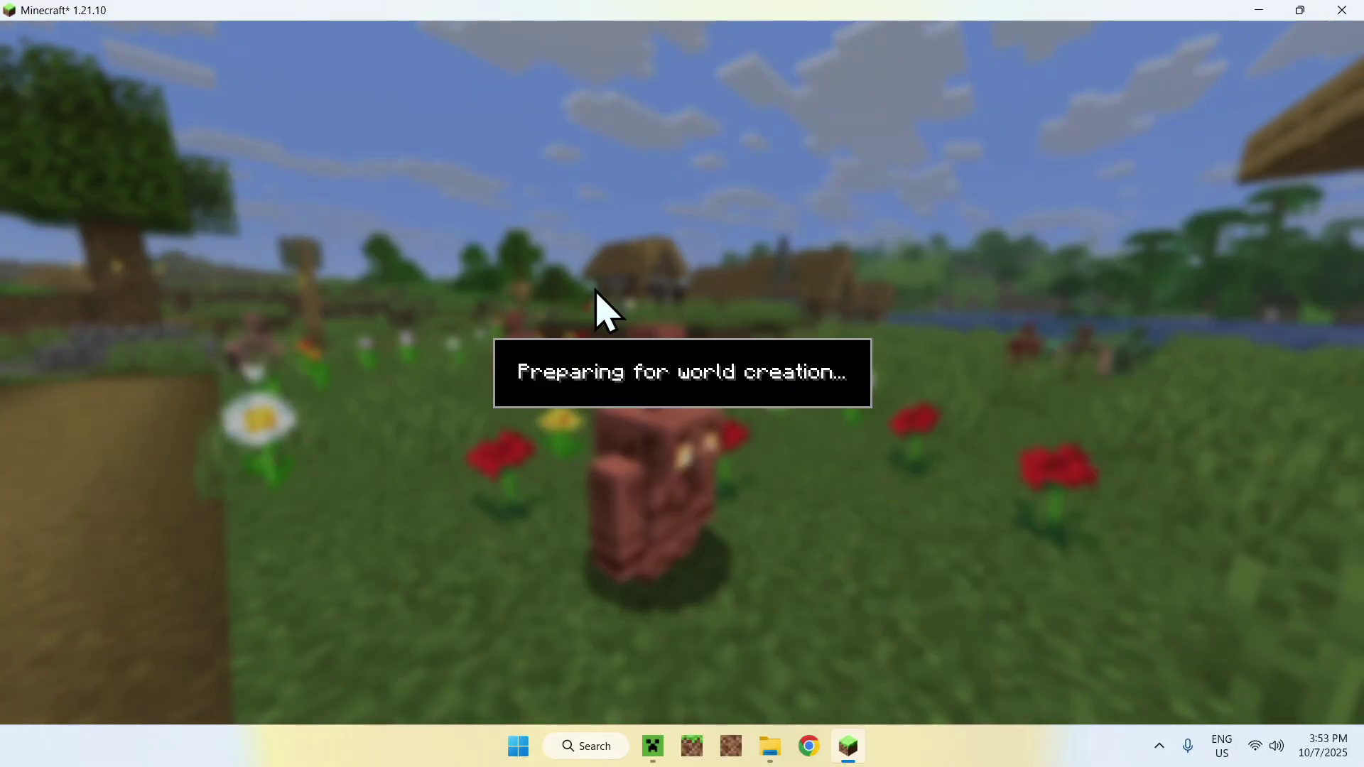
{"action": "left_click", "coordinate": [671, 238]}
{"action": "left_click", "coordinate": [671, 237]}
{"action": "left_click", "coordinate": [506, 685]}
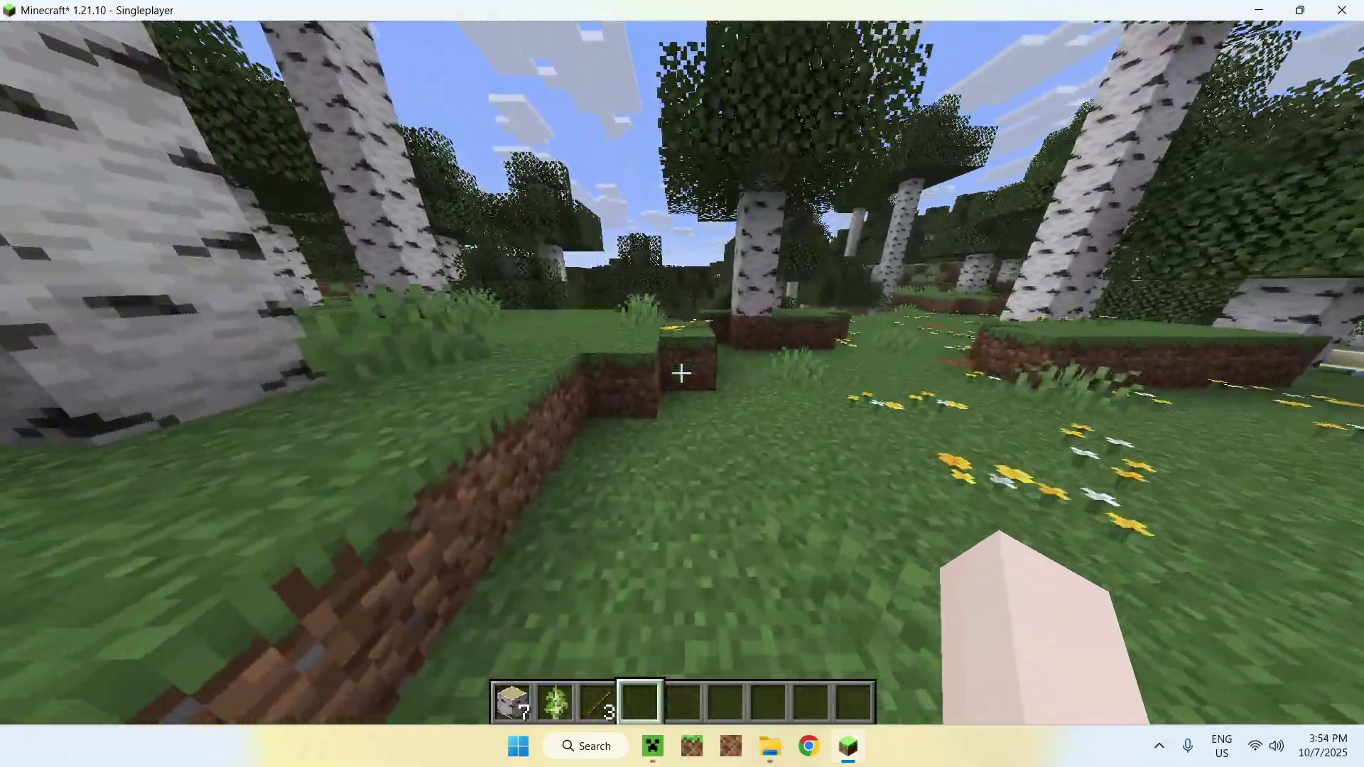
{"action": "key", "text": "w"}
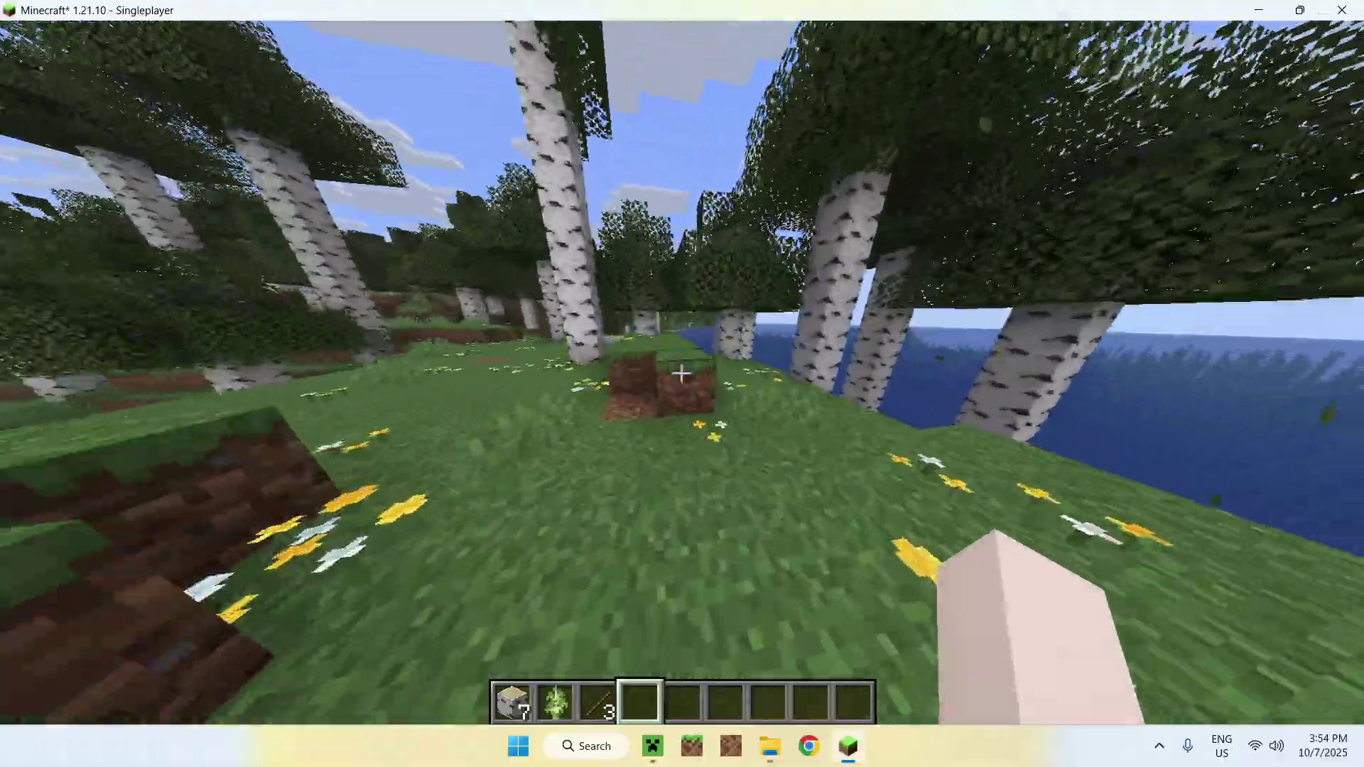